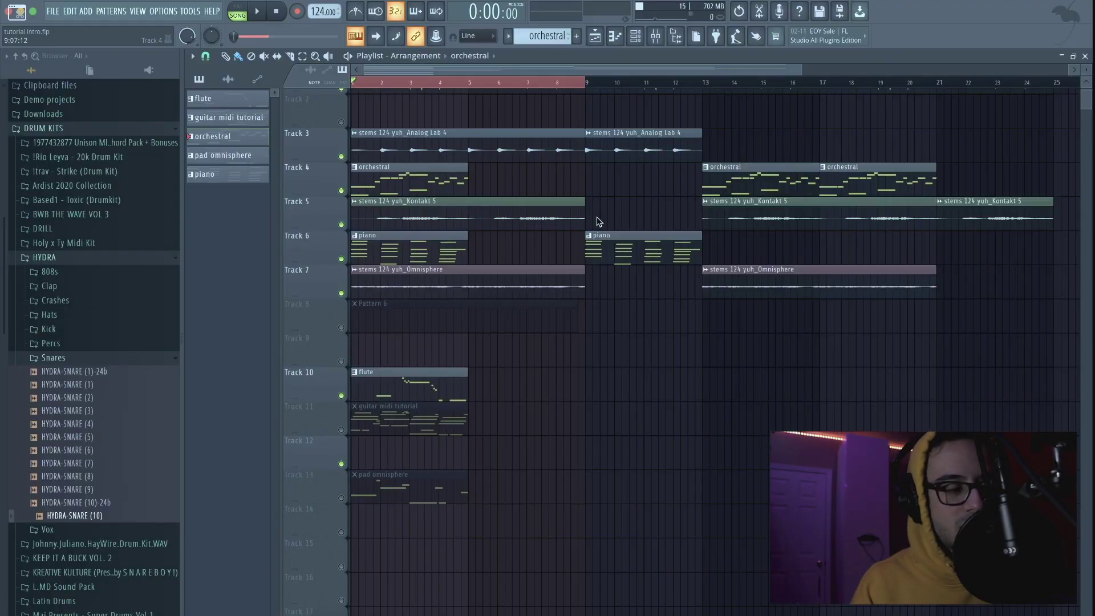
Step: Play back the full arrangement in the playlist and look over all its tracks
scroll(596, 221, "up", 1)
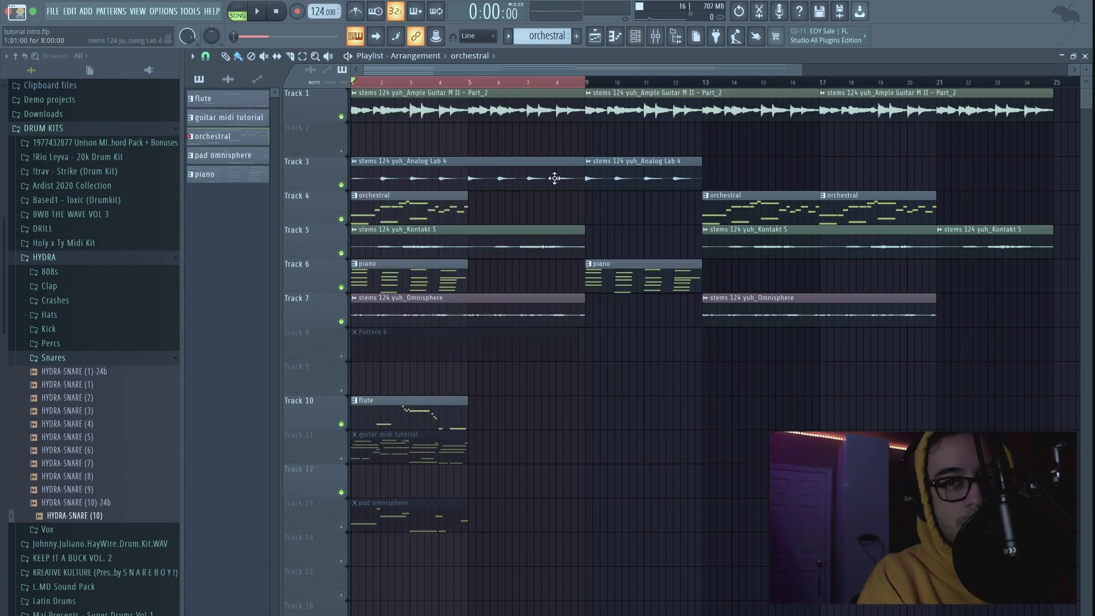
key("space")
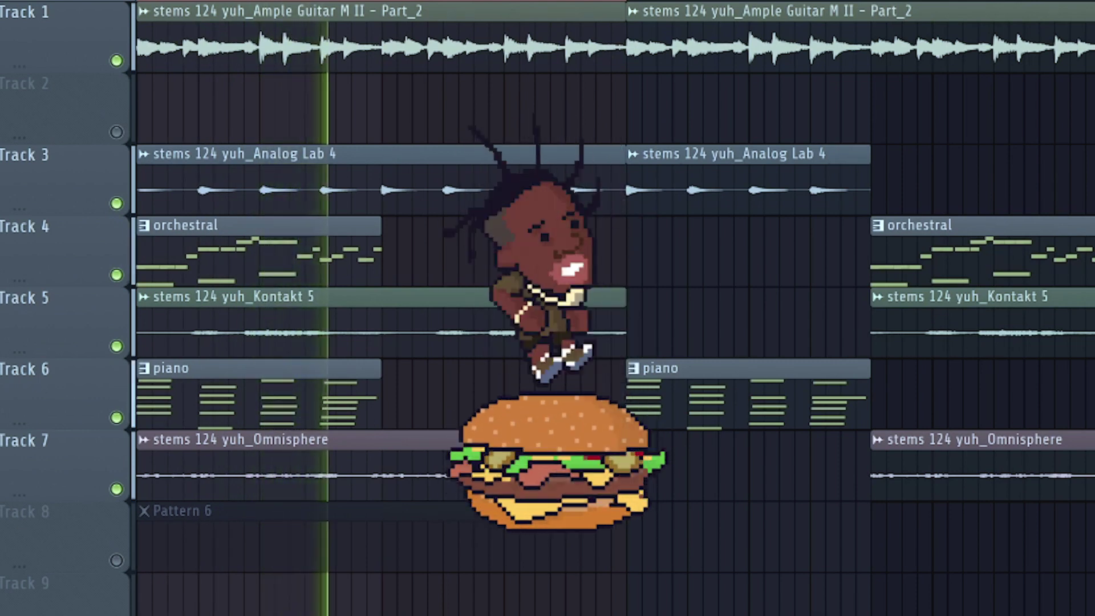
scroll(806, 480, "down", 1)
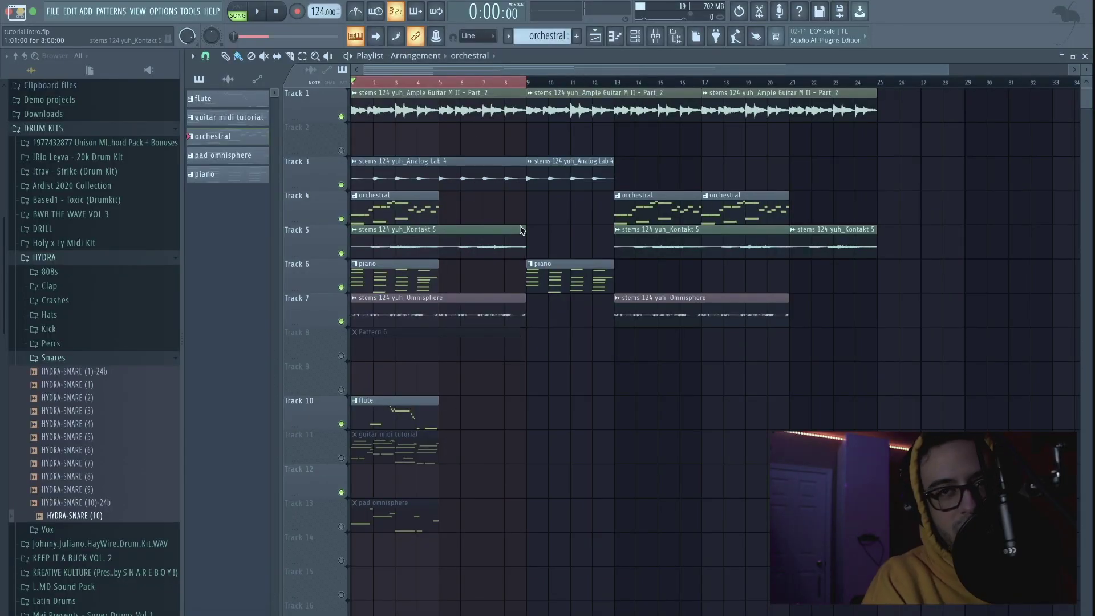
scroll(562, 238, "up", 2)
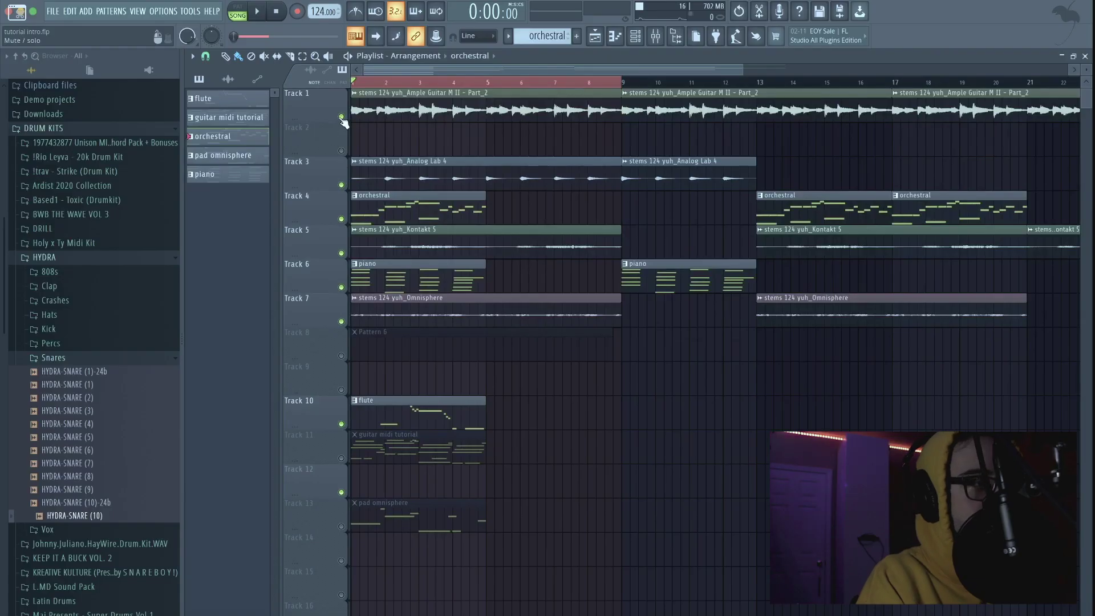
Step: Solo the Ample Guitar stem on Track 1 and play it back
right_click(341, 116)
key("space")
scroll(502, 143, "up", 1)
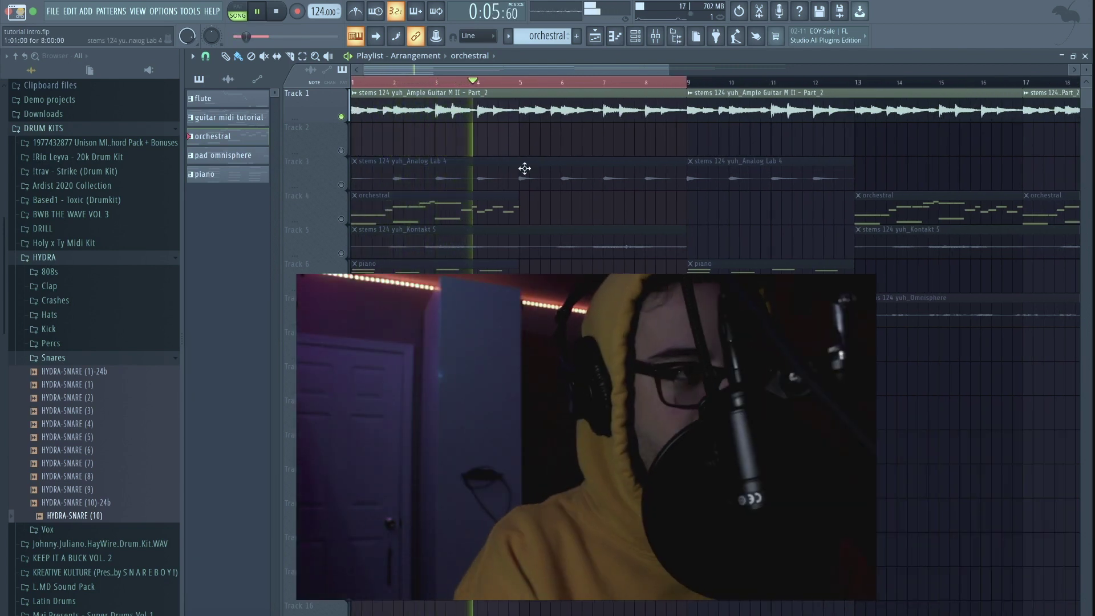
key("space")
Step: Examine the guitar midi tutorial pattern's notes in the piano roll during playback and return to the playlist
double_click(379, 447)
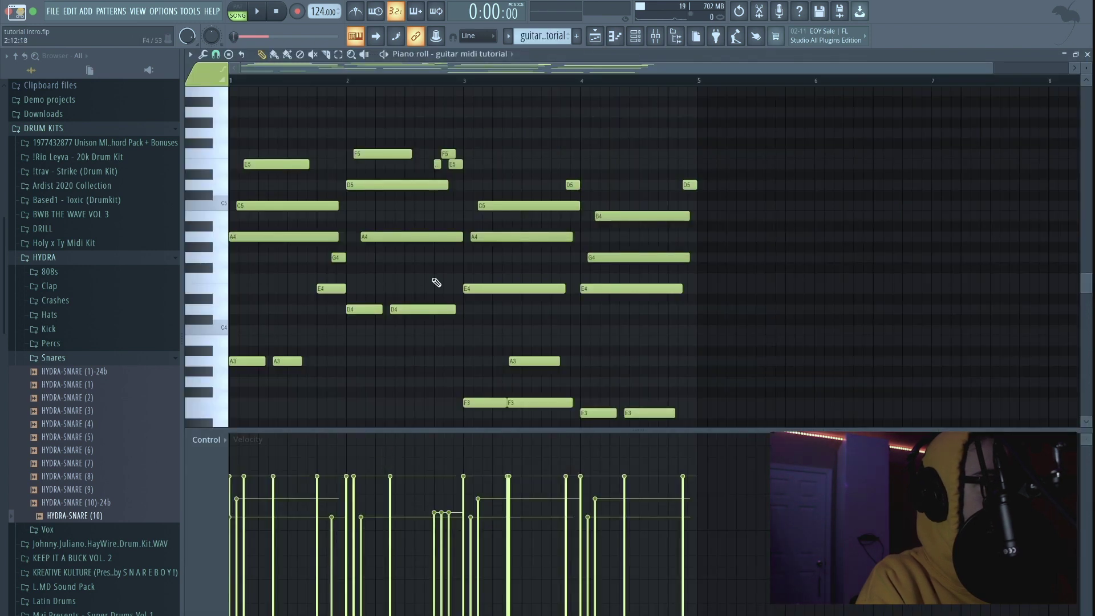
scroll(436, 283, "down", 3)
scroll(436, 285, "up", 2)
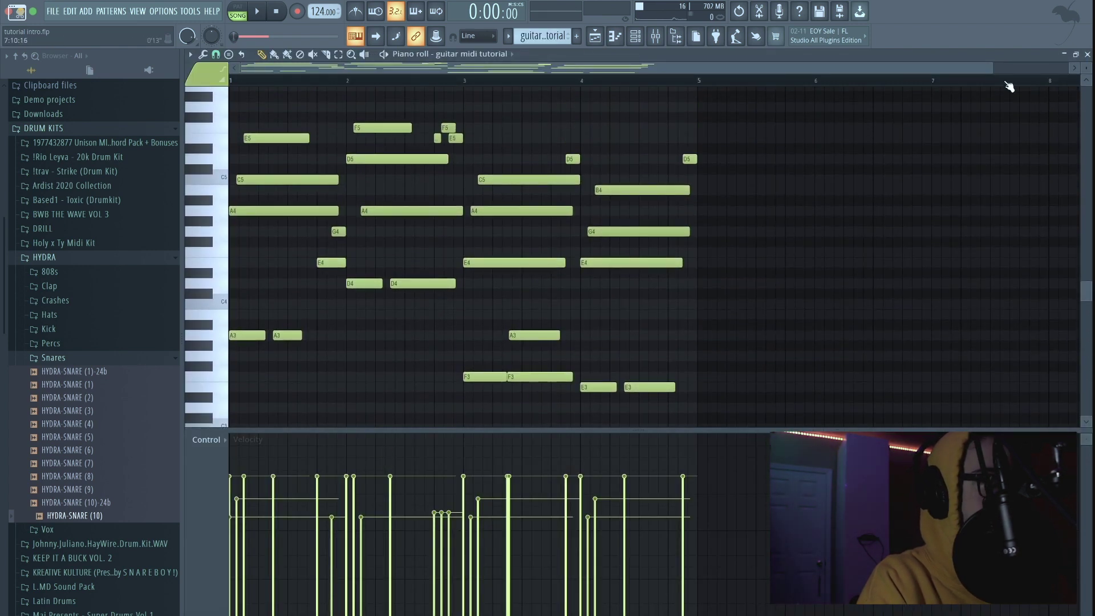
scroll(399, 238, "up", 2)
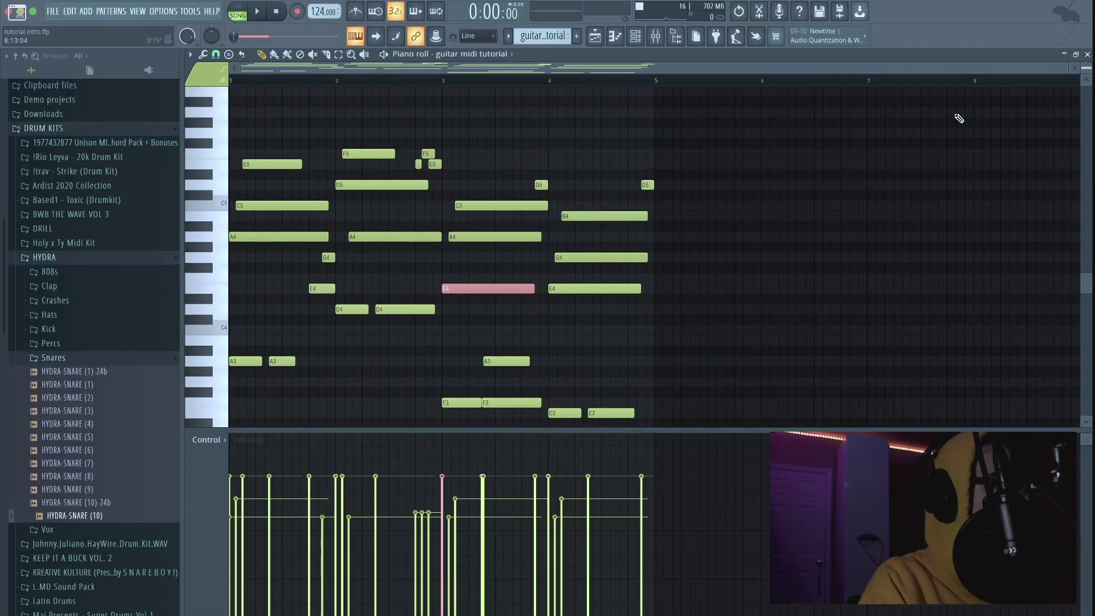
scroll(428, 313, "down", 1)
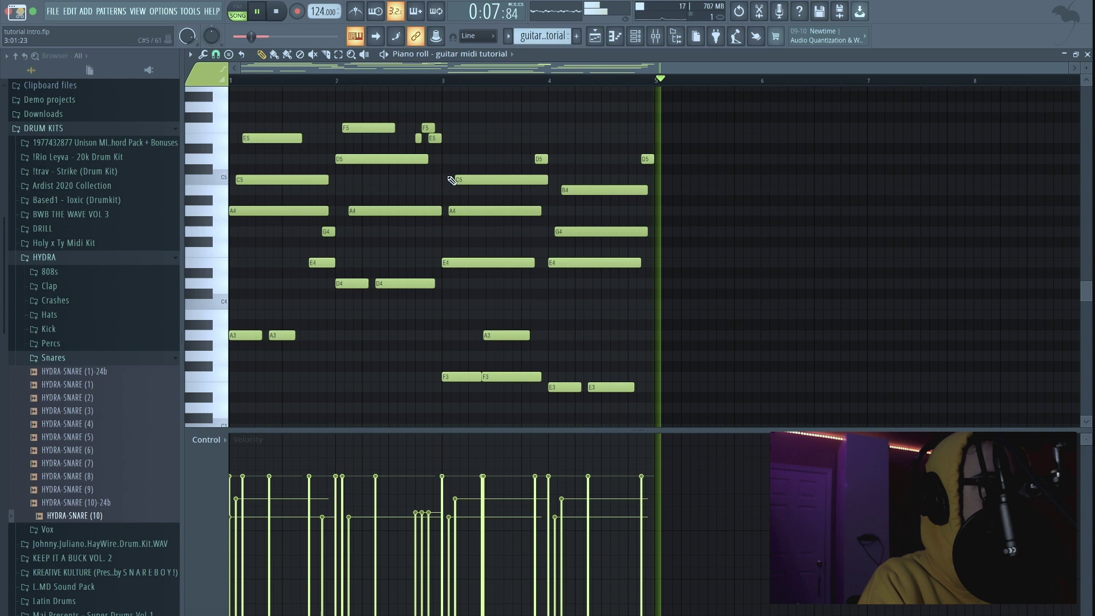
key("space")
left_click(594, 38)
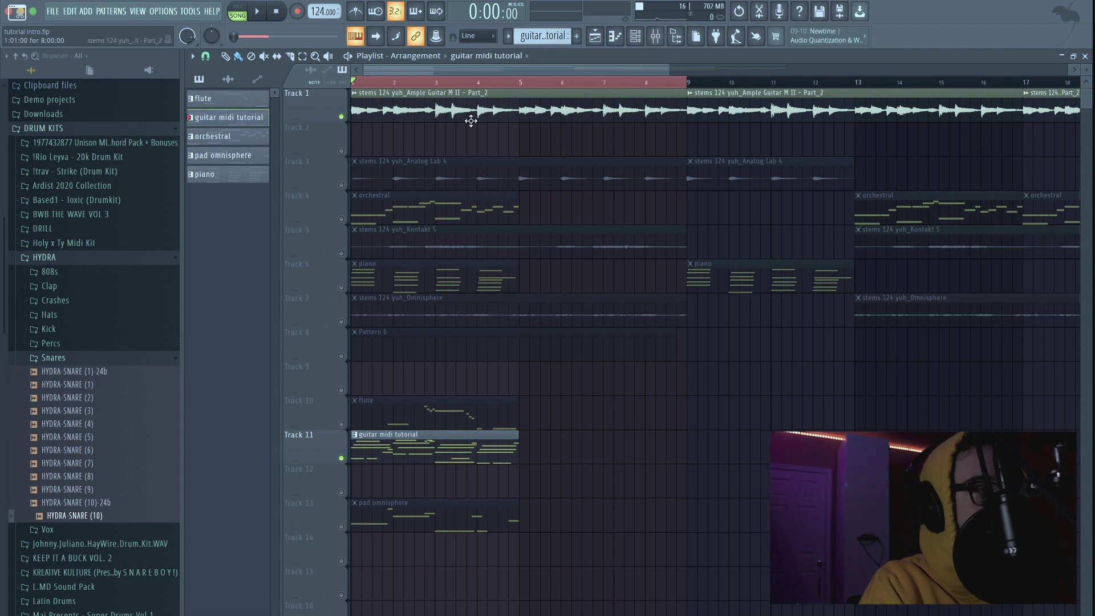
Step: Set the low cut to about 238 Hz in FabFilter Pro-Q 3 on the Ample Guitar Part_2 mixer track and return to the playlist
left_click(662, 38)
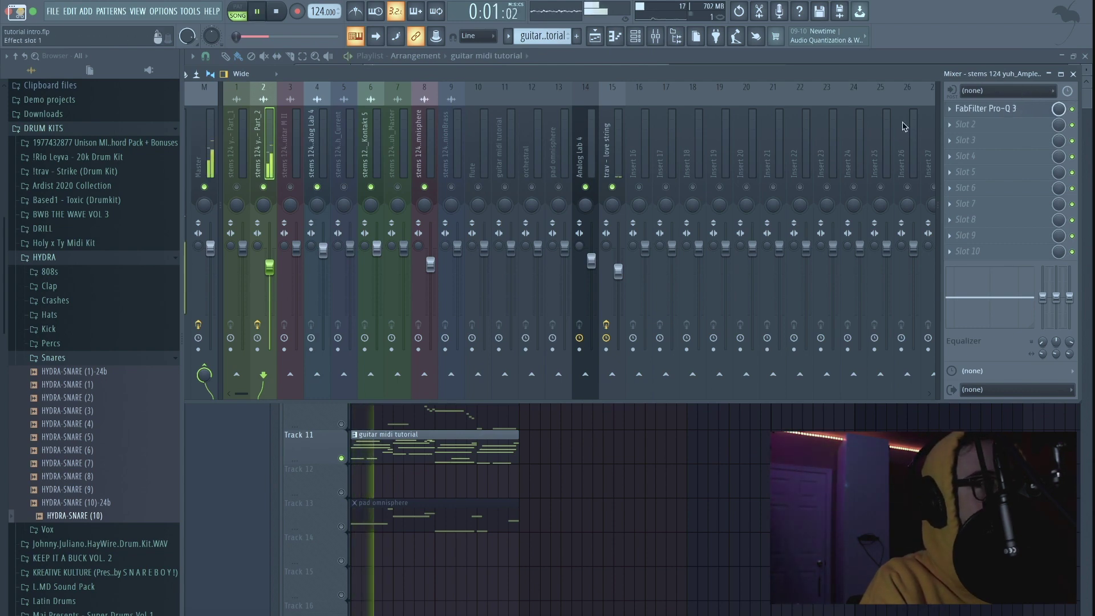
left_click(984, 108)
left_click_drag(303, 247, 311, 246)
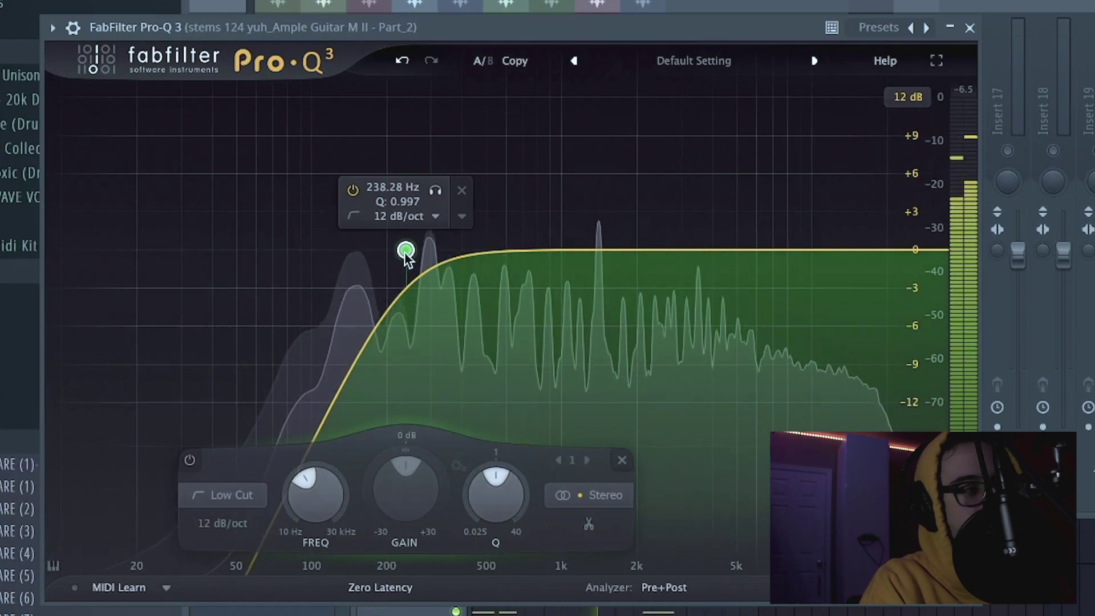
left_click(969, 28)
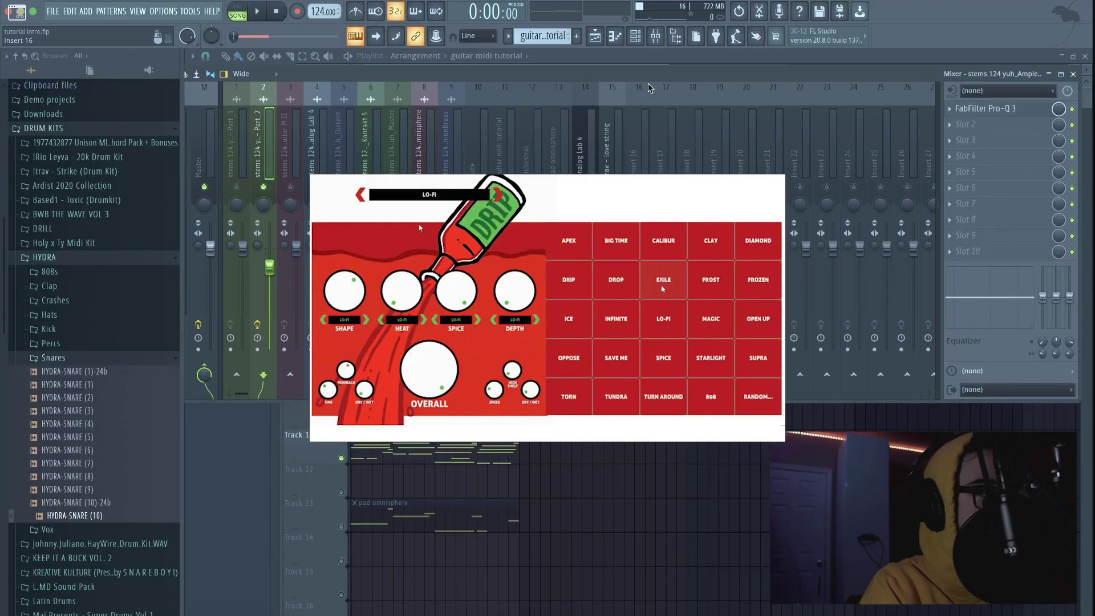
left_click(595, 37)
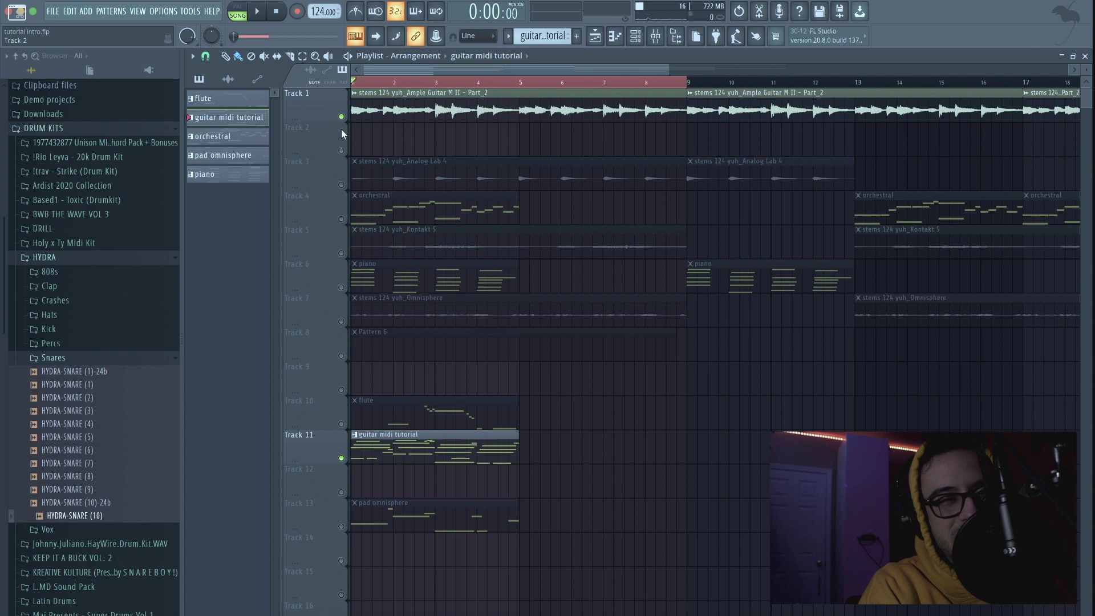
Step: Solo the Analog Lab 4 stem on Track 3 and the piano on Track 6 in turn to hear each one
right_click(341, 185)
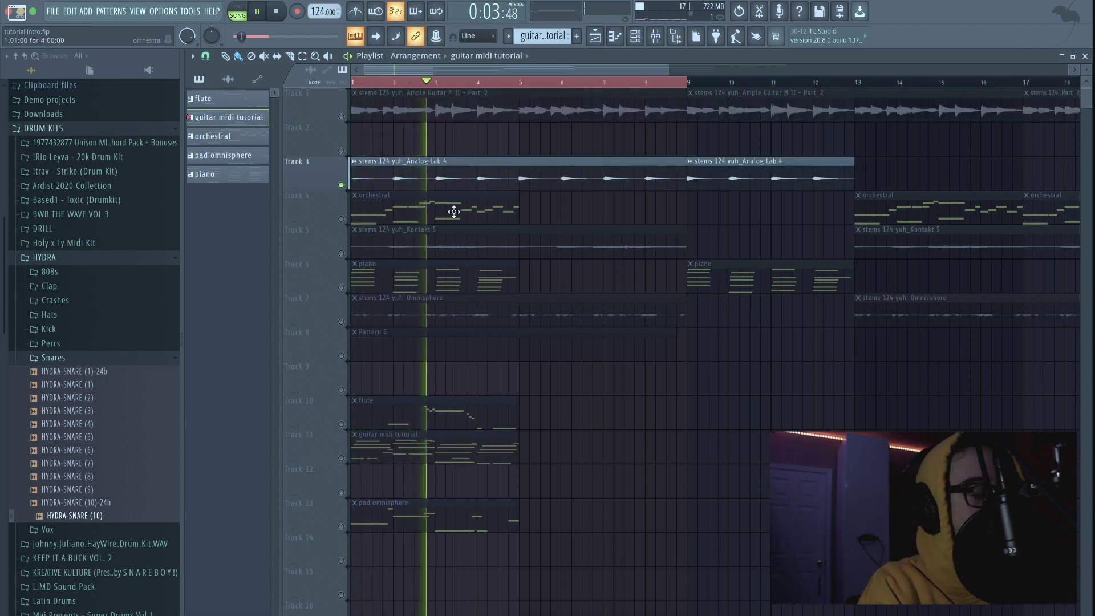
right_click(342, 288)
key("space")
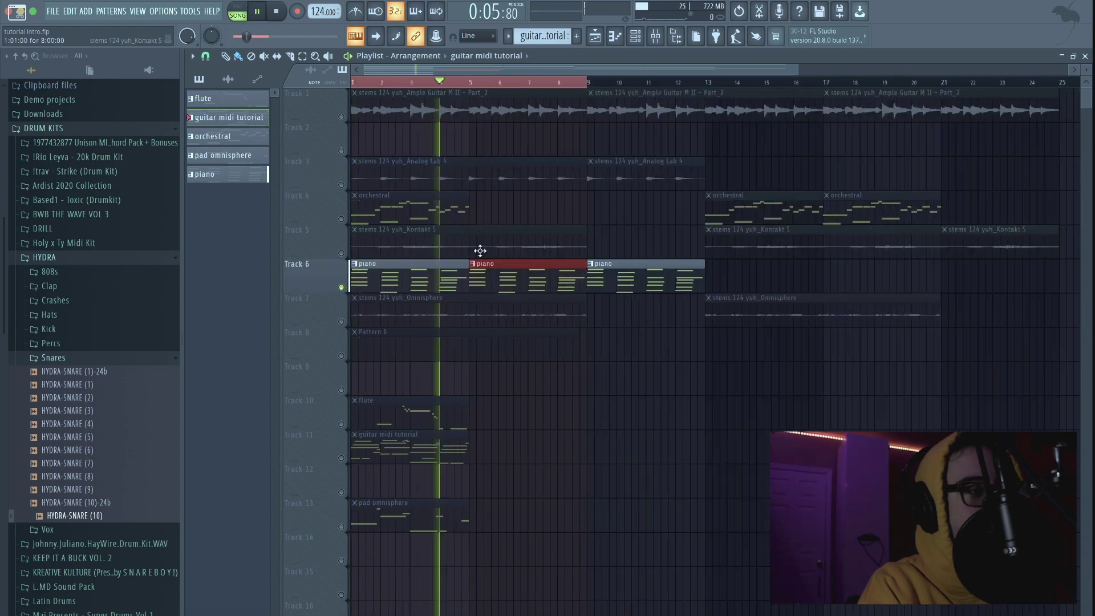
Step: Delete the extra piano clip at bar 5 on Track 6, solo Track 3 and stop playback
right_click(495, 267)
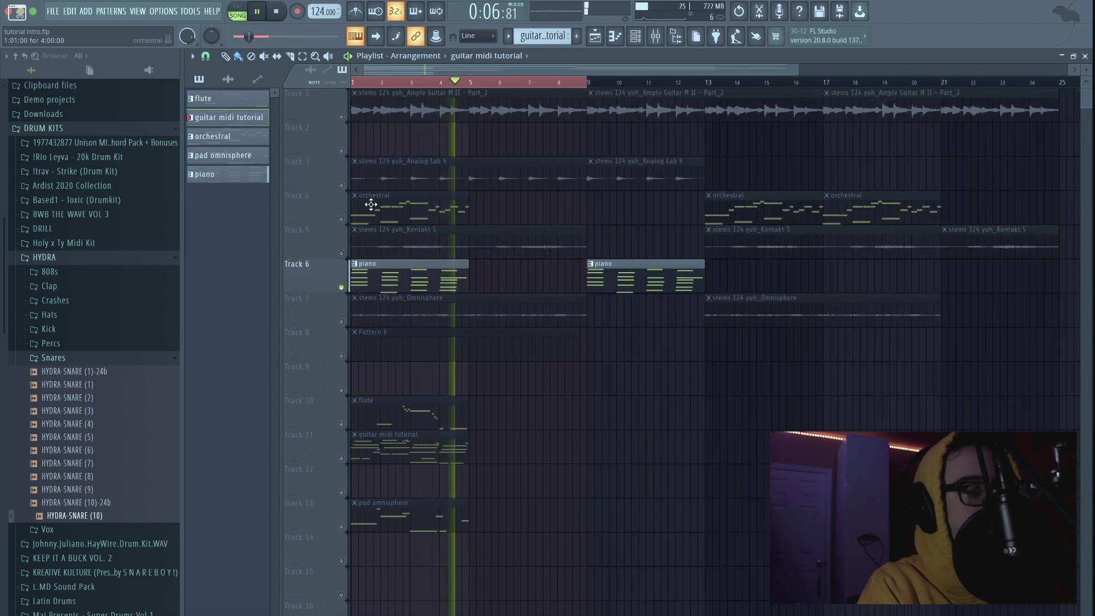
right_click(341, 186)
key("space")
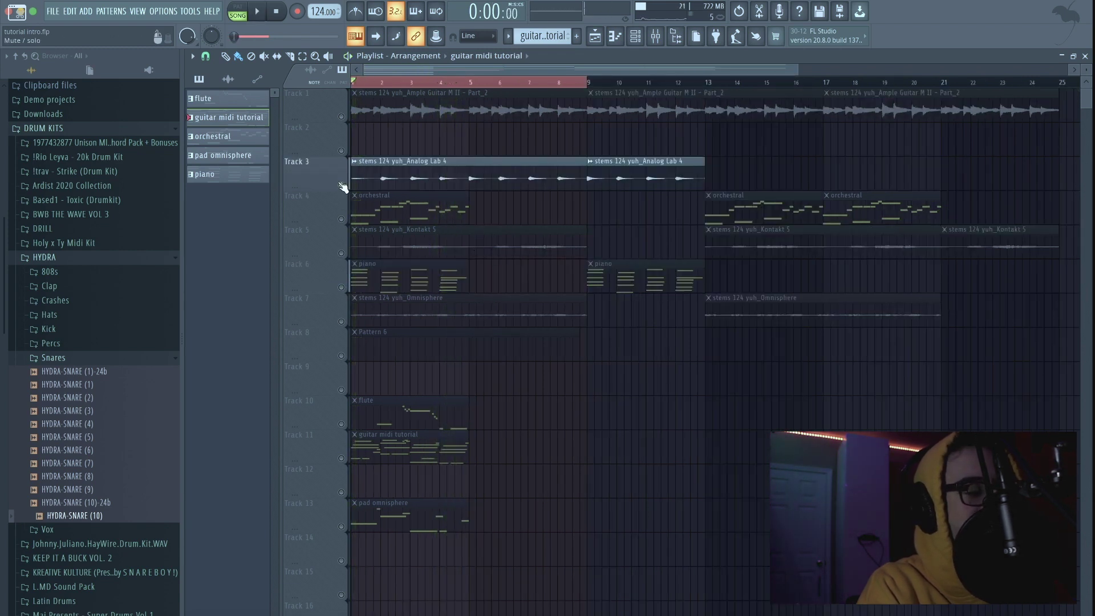
Step: Open the piano pattern in the piano roll and examine its chord notes during playback
double_click(403, 288)
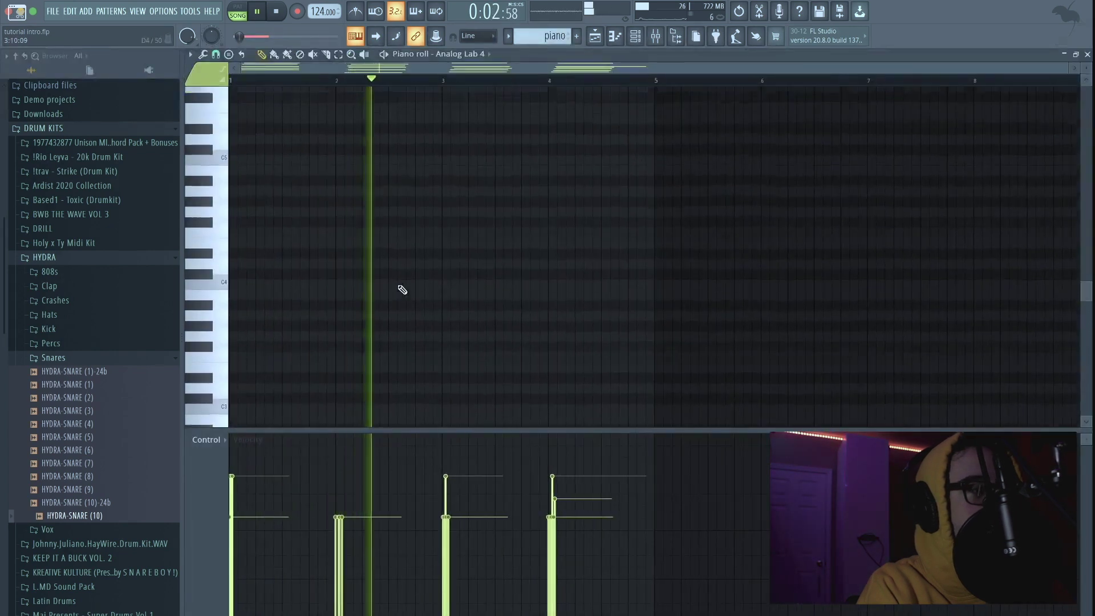
scroll(400, 288, "up", 3)
key("space")
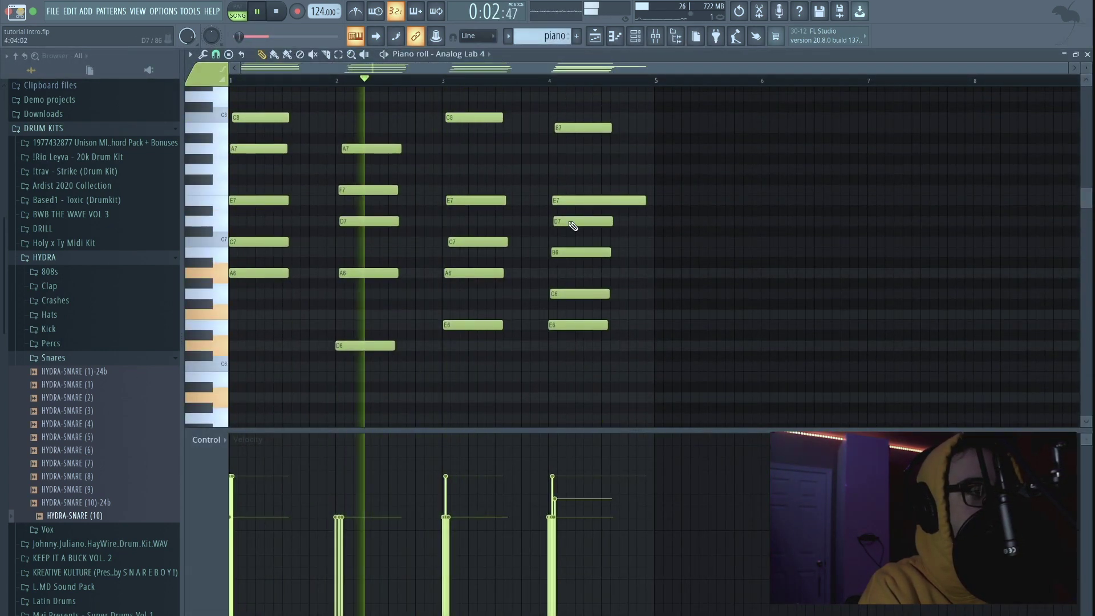
key("space")
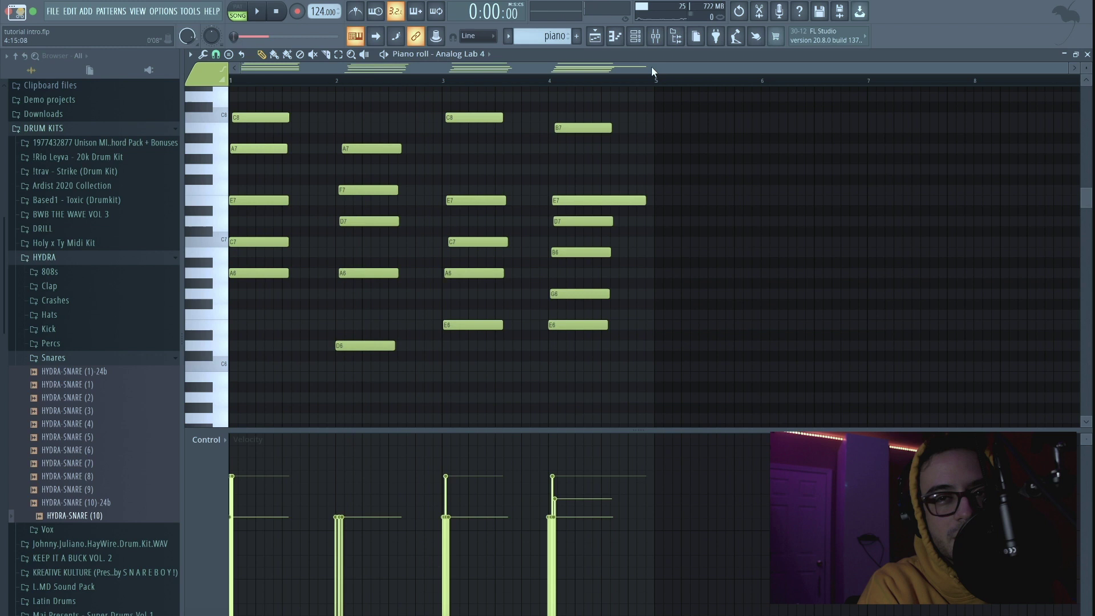
Step: Check the mixer, return to the playlist and play the Analog Lab 4 stem together with the piano pattern
left_click(655, 36)
key("space")
left_click(595, 38)
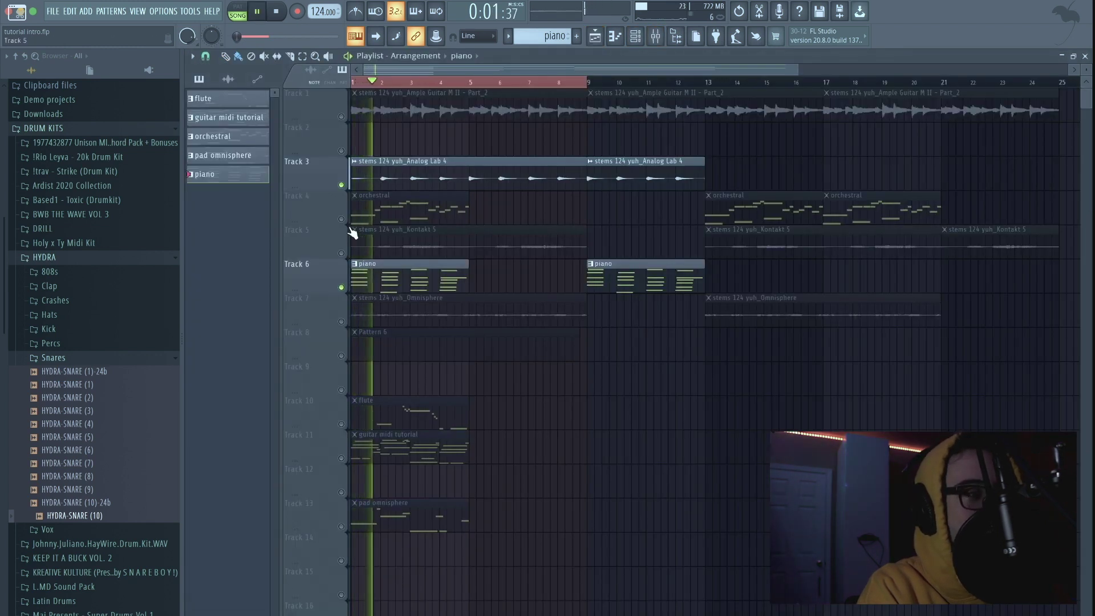
key("space")
key("space")
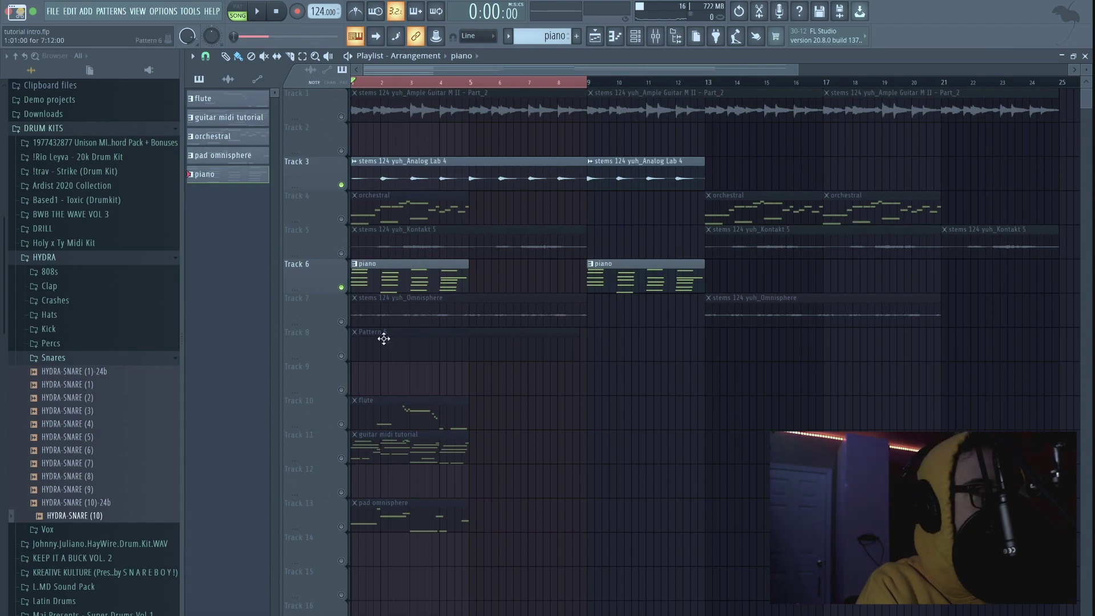
Step: Try to load the recent Flute.nki instrument into Kontakt for the flute pattern
left_click(399, 422)
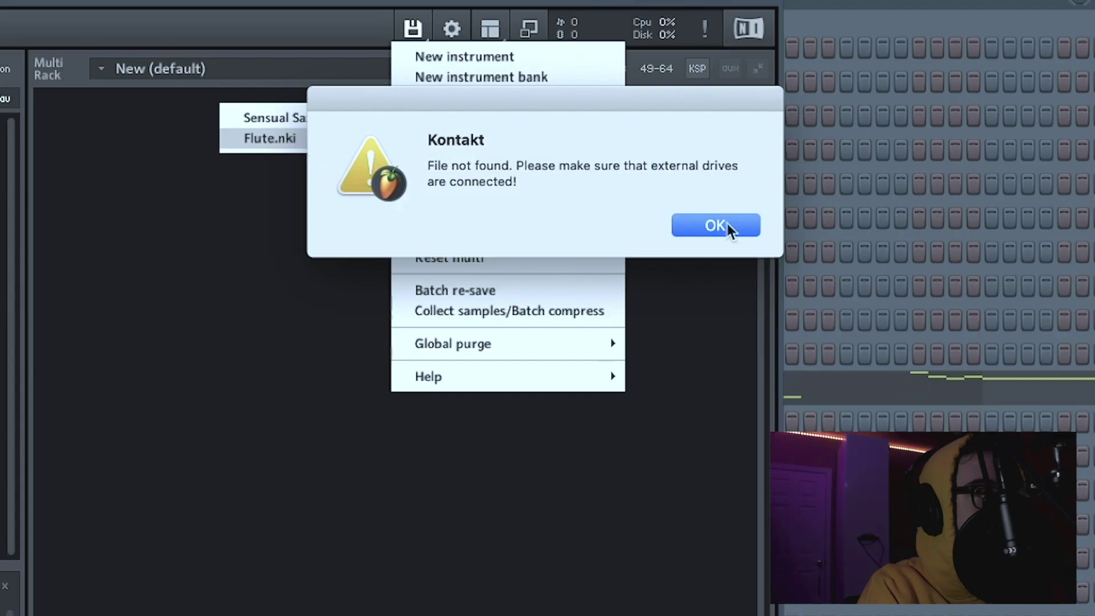
left_click(726, 223)
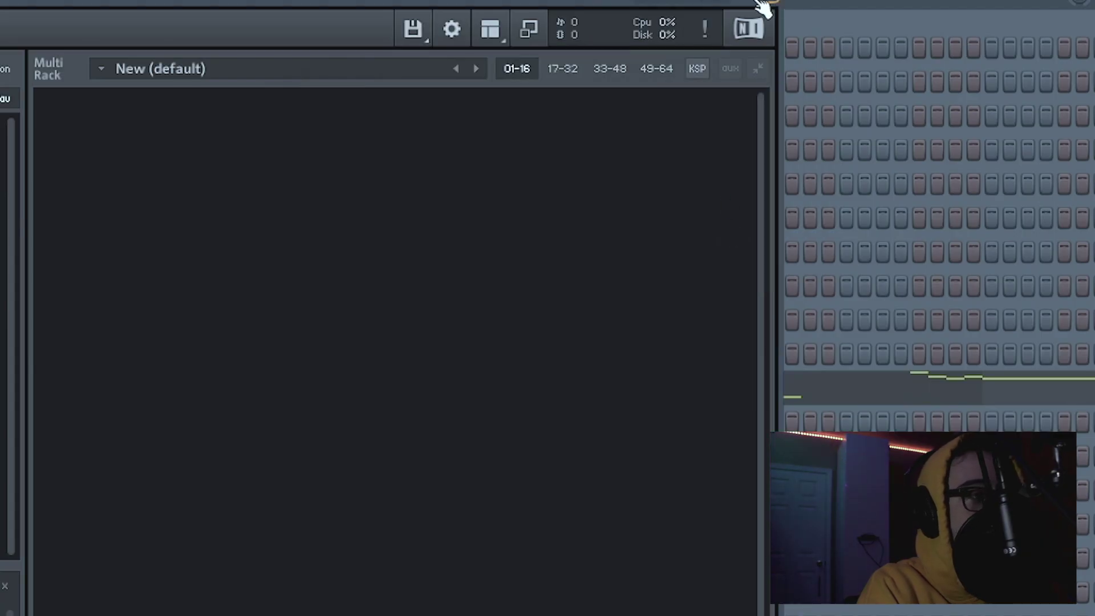
left_click(412, 23)
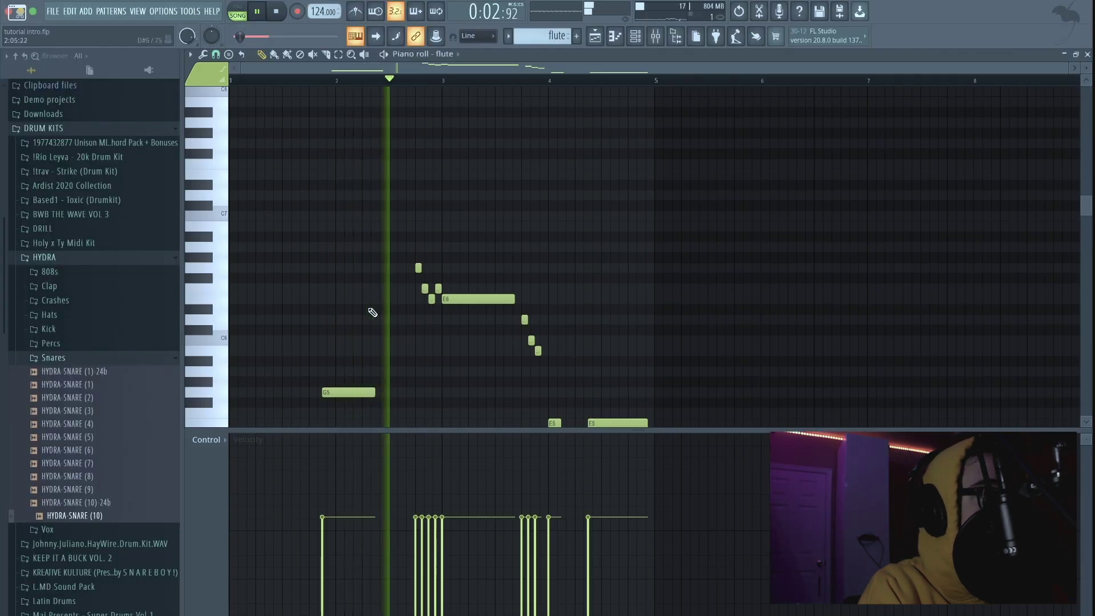
Step: Examine the flute pattern's notes in the piano roll during playback and return to the playlist
scroll(422, 236, "down", 3)
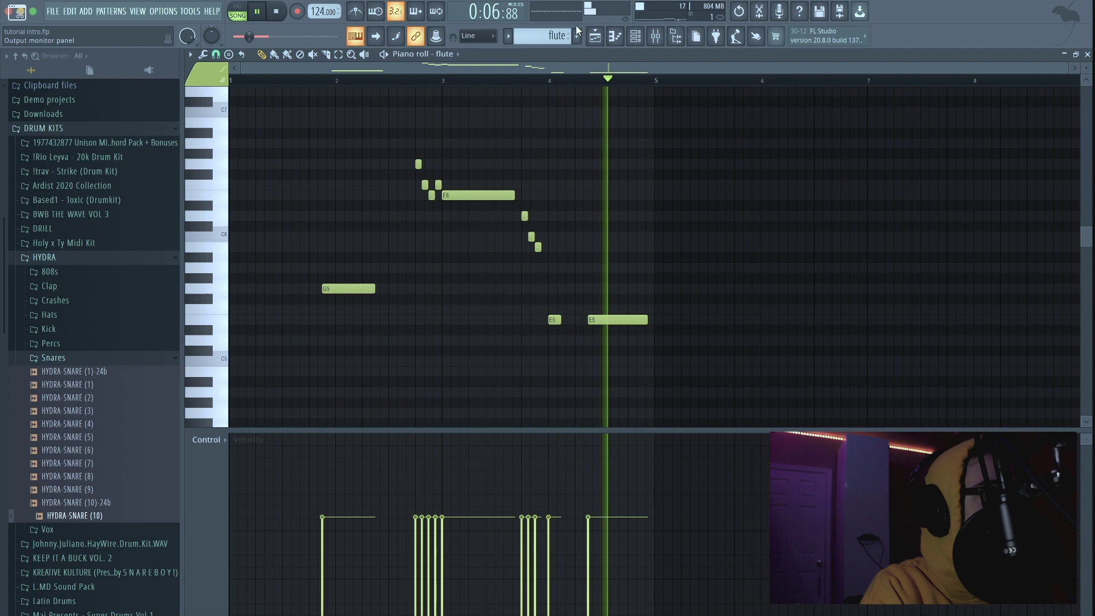
left_click(595, 36)
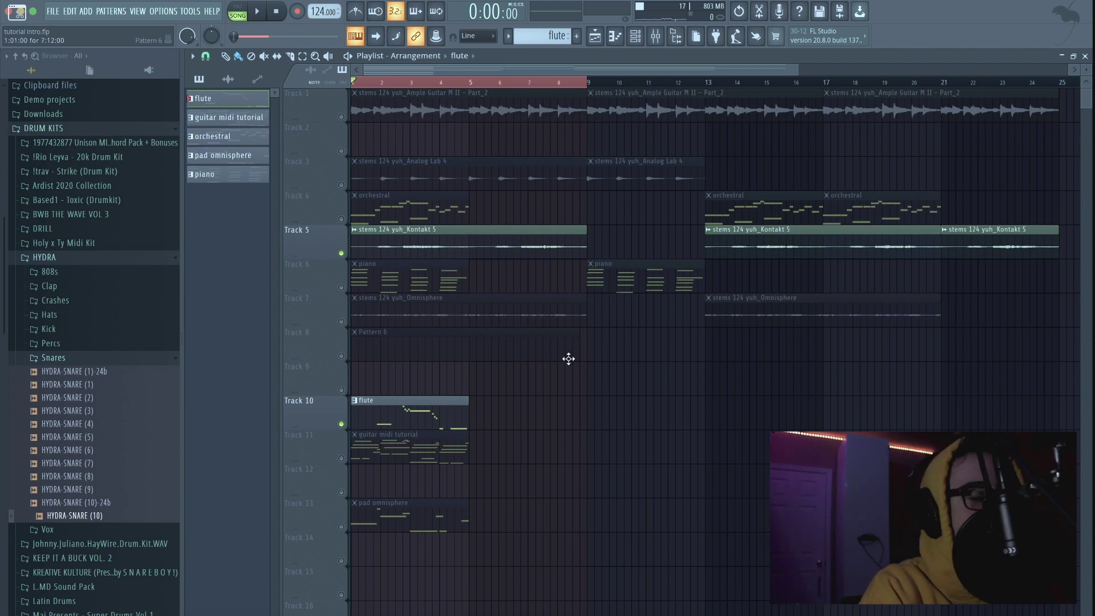
Step: Solo the Omnisphere stem on Track 7 and open the pad omnisphere pattern in the piano roll
left_click(341, 321)
right_click(341, 321)
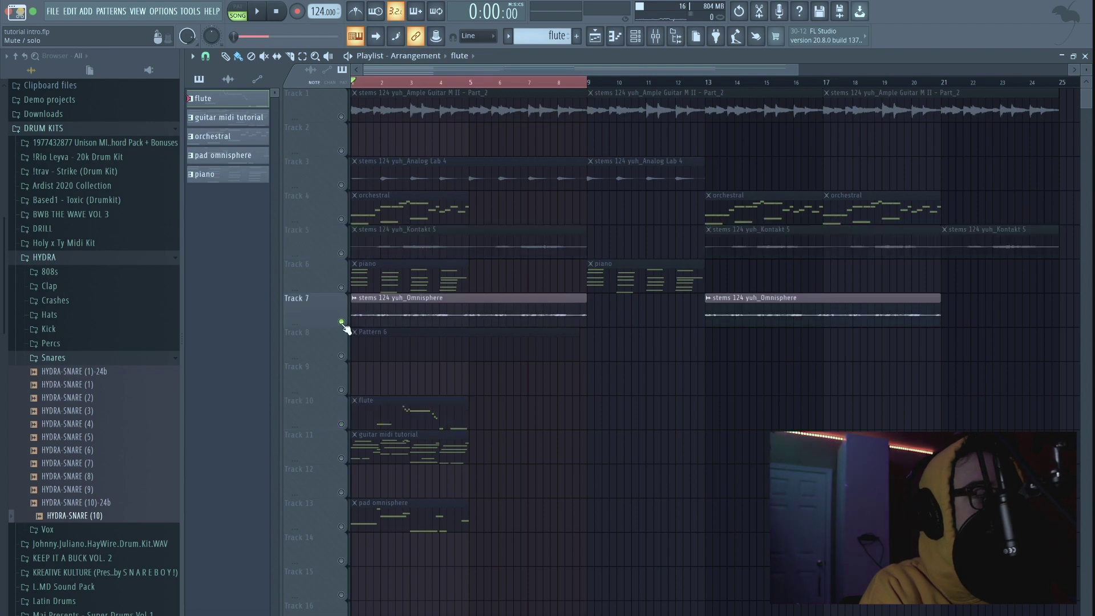
double_click(350, 512)
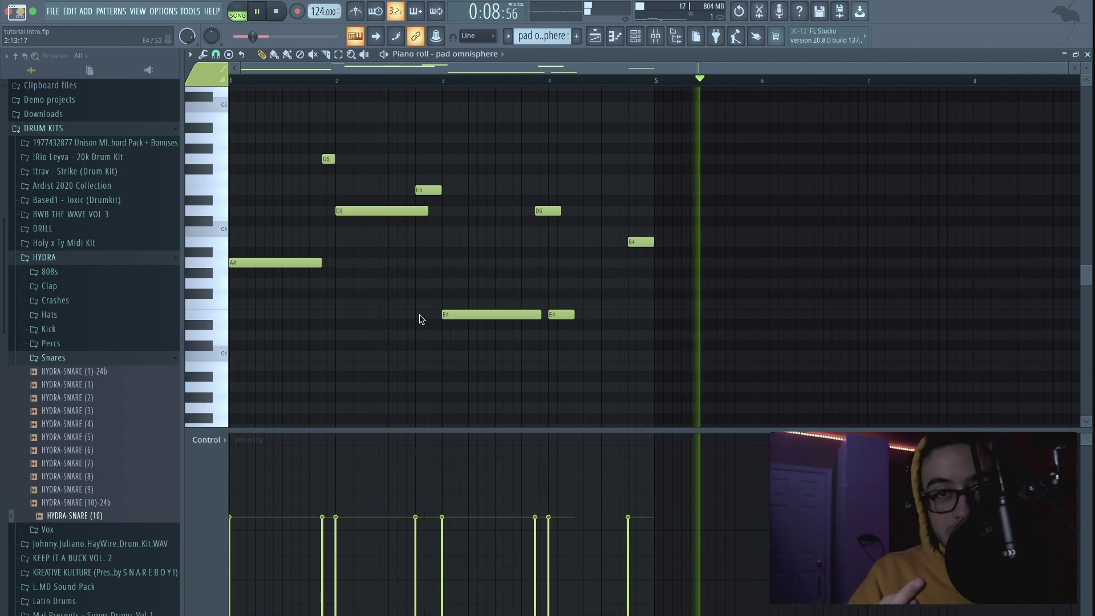
Step: View the channel rack, close it and play back the pad omnisphere pattern
key("F6")
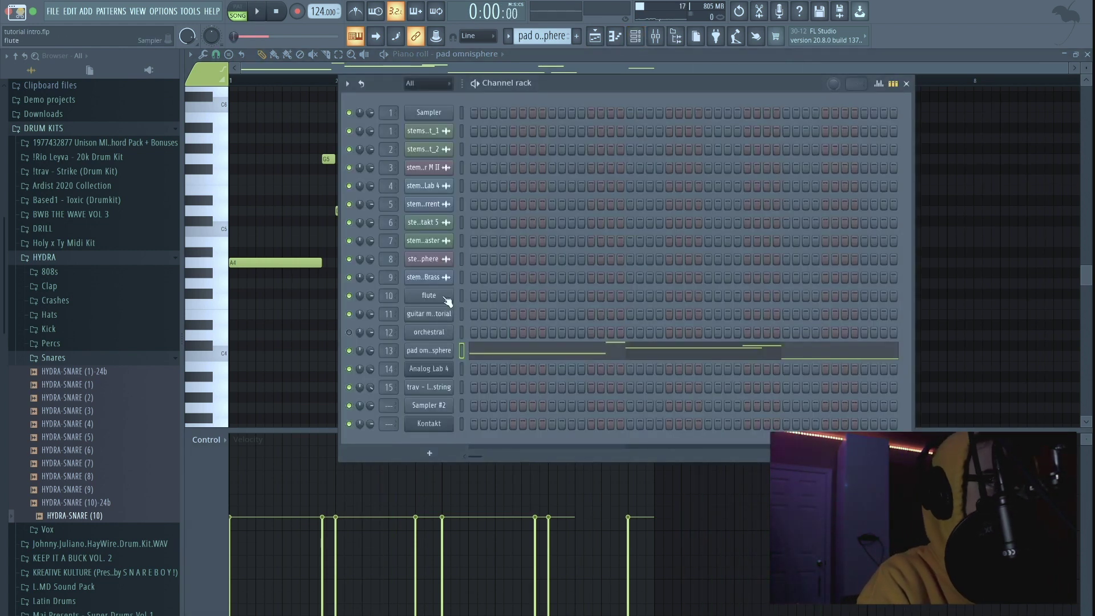
left_click(905, 85)
key("space")
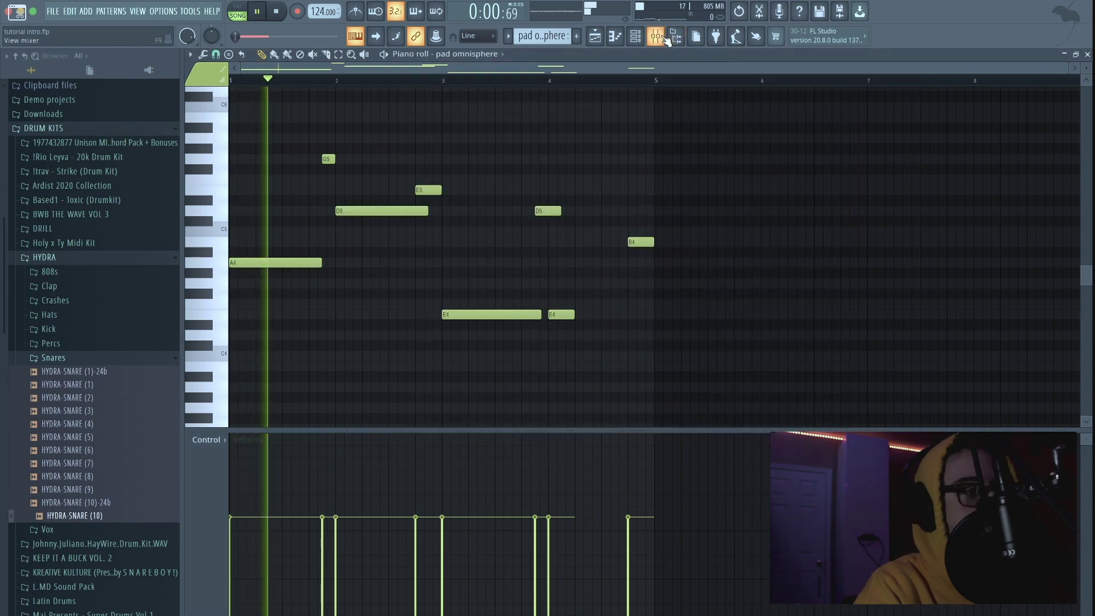
Step: Inspect the FabFilter Pro-Q 3 low cut on the Omnisphere mixer track and return to the playlist
key("F9")
left_click(422, 156)
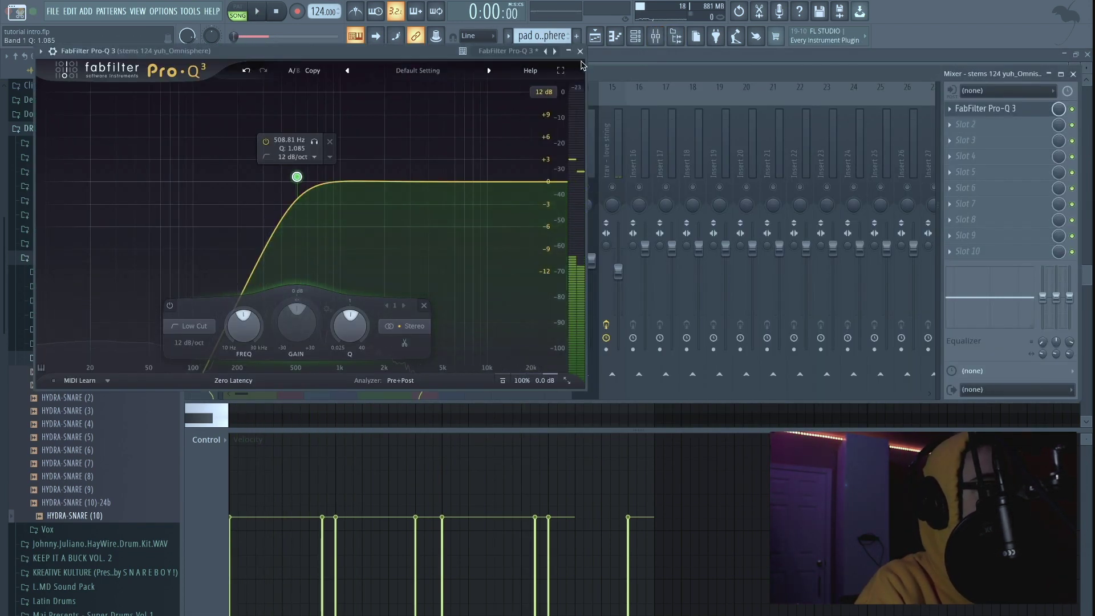
left_click(580, 51)
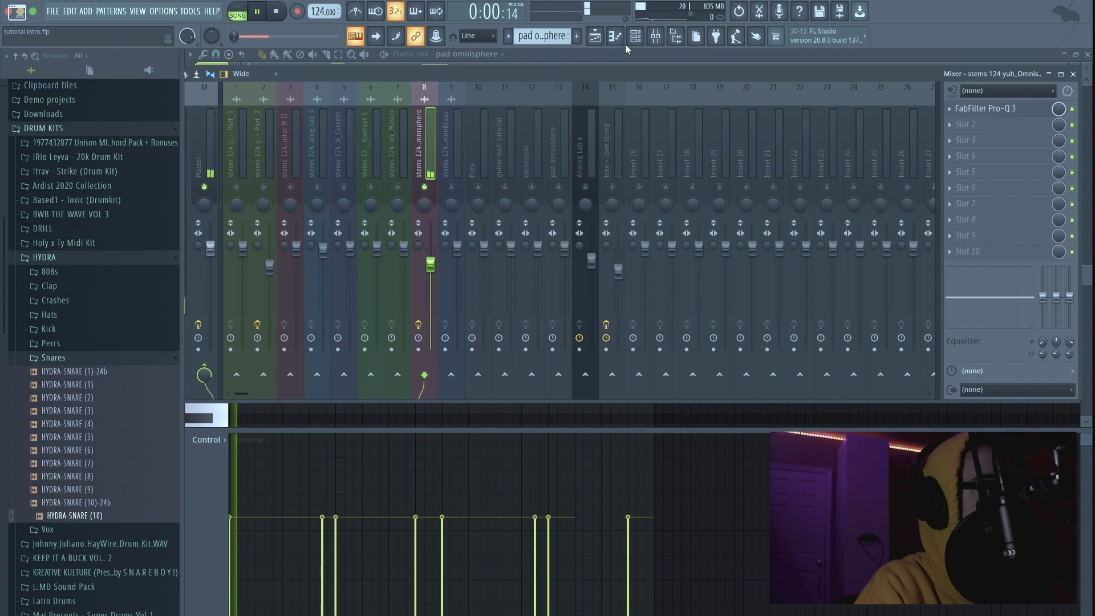
left_click(595, 36)
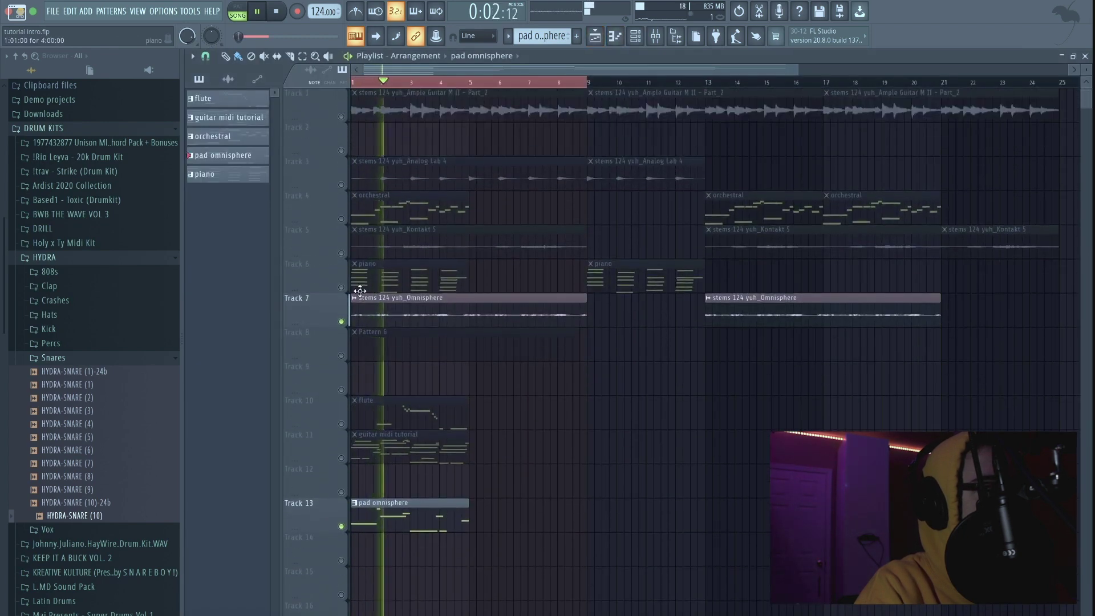
Step: Unsolo the Omnisphere stem in the playlist and play back with all tracks active
key("space")
right_click(341, 253)
right_click(342, 253)
key("space")
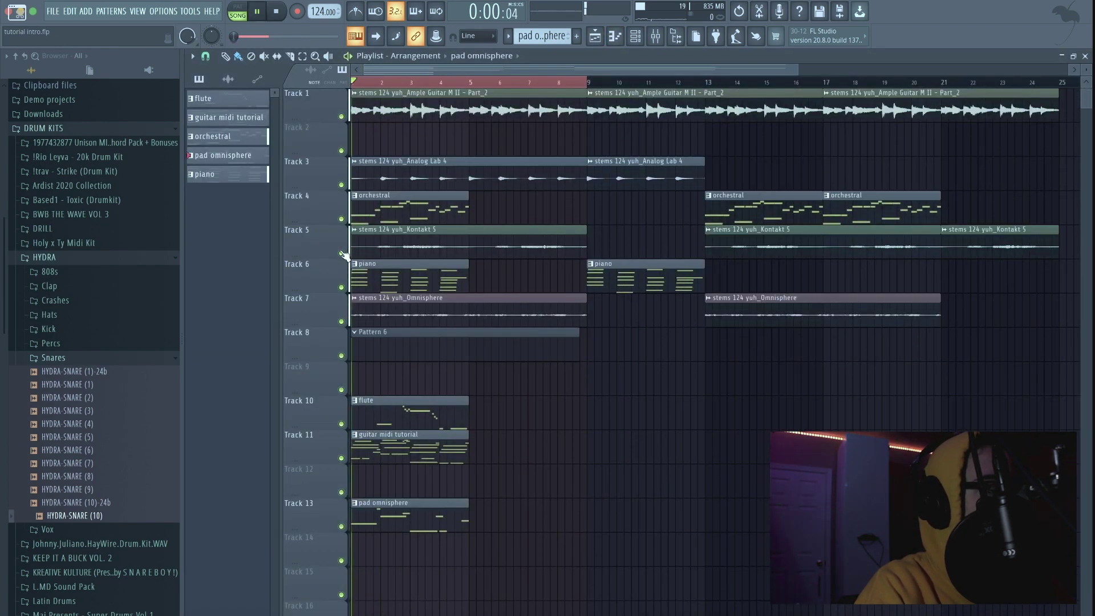
Step: Unsolo the Omnisphere mixer track and play back the full arrangement in the playlist
left_click(655, 35)
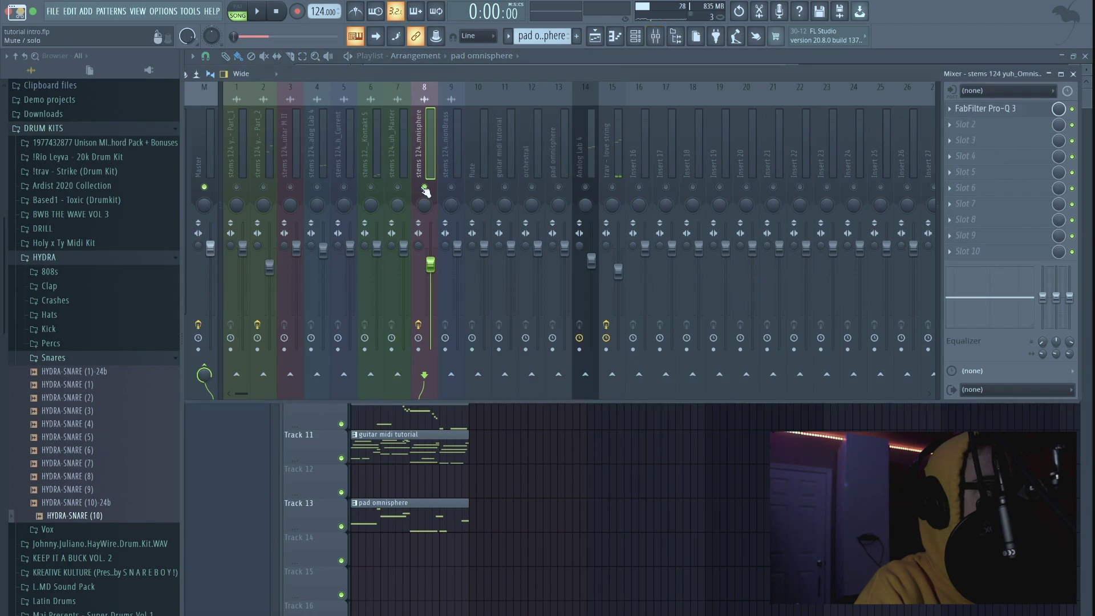
left_click(424, 187, "ctrl")
key("space")
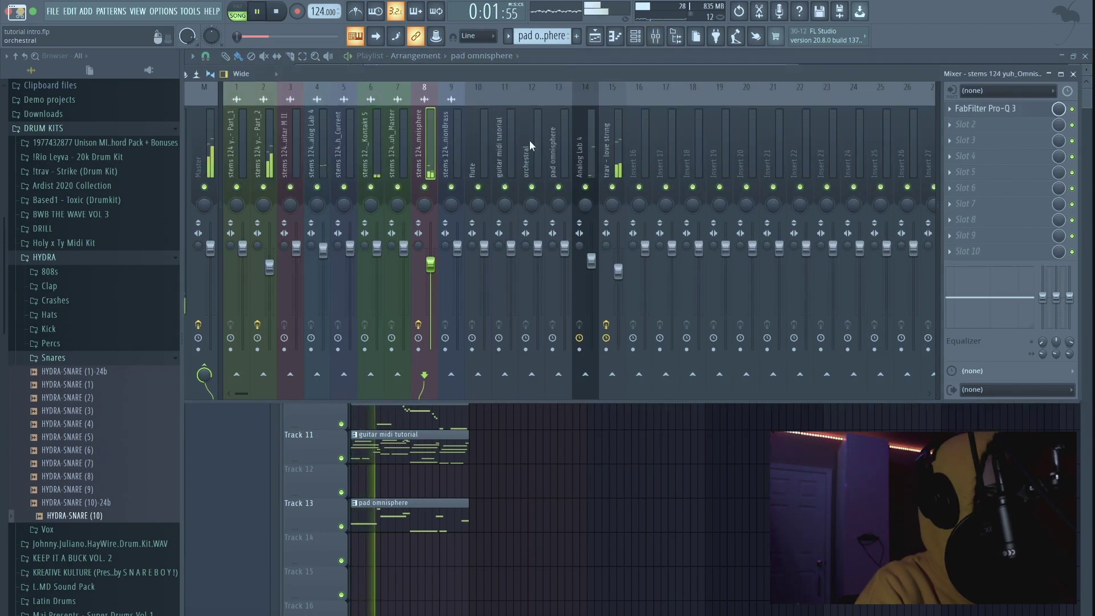
left_click(594, 35)
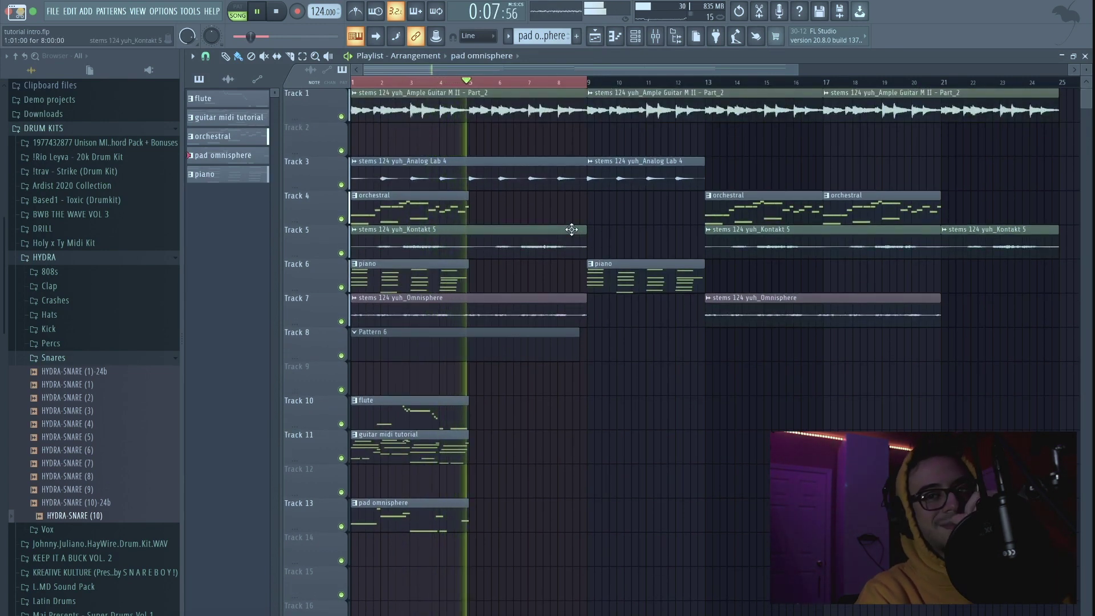
key("space")
Step: Add an Arcade instrument channel to the channel rack
left_click(656, 36)
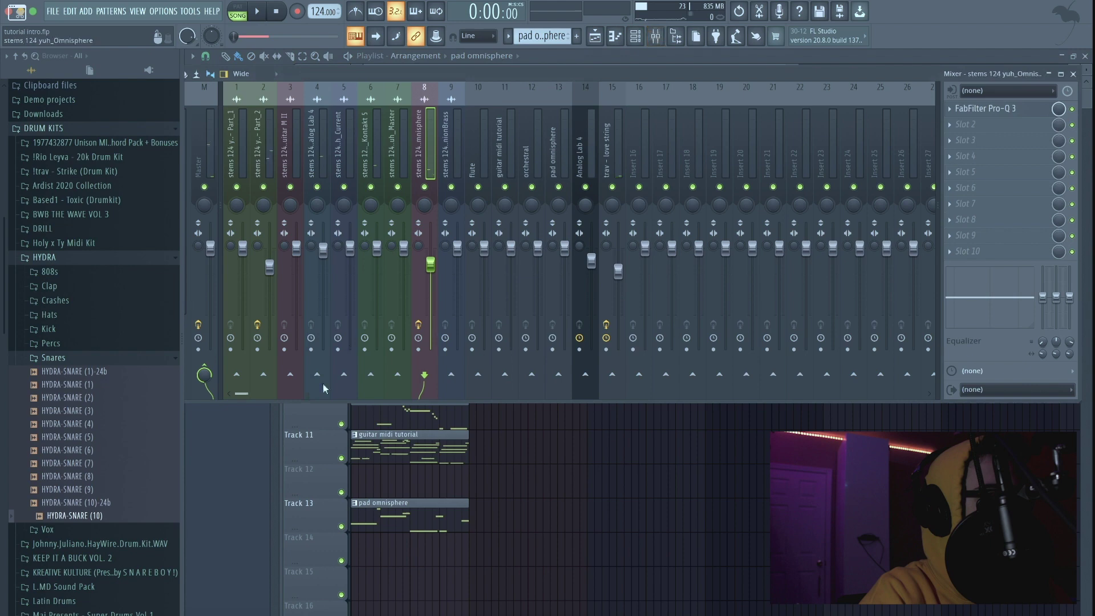
left_click(594, 36)
left_click(614, 35)
left_click(634, 35)
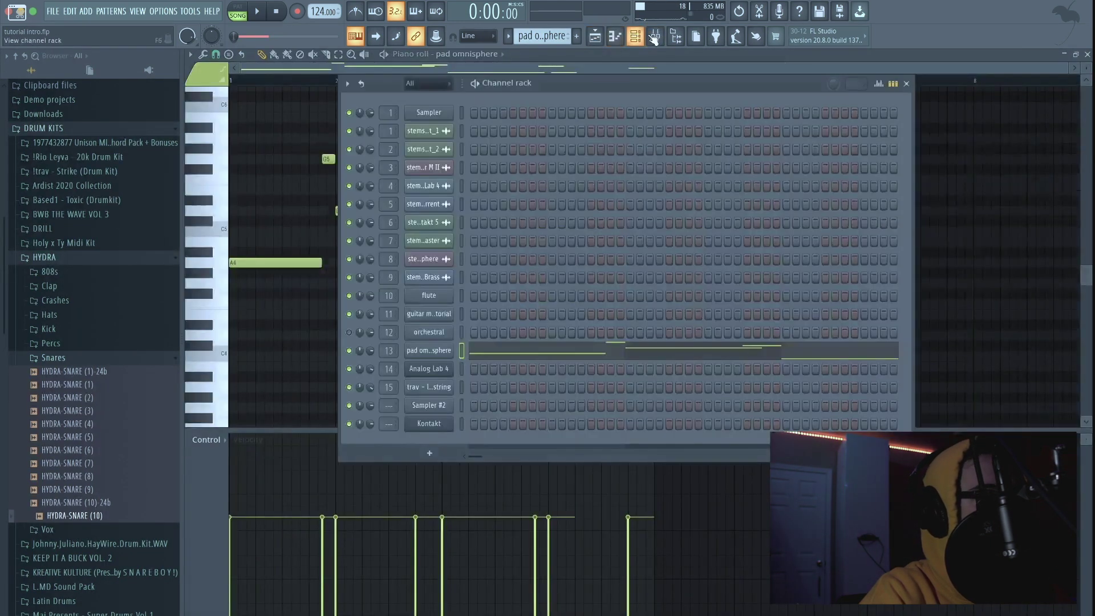
left_click(429, 452)
left_click(533, 298)
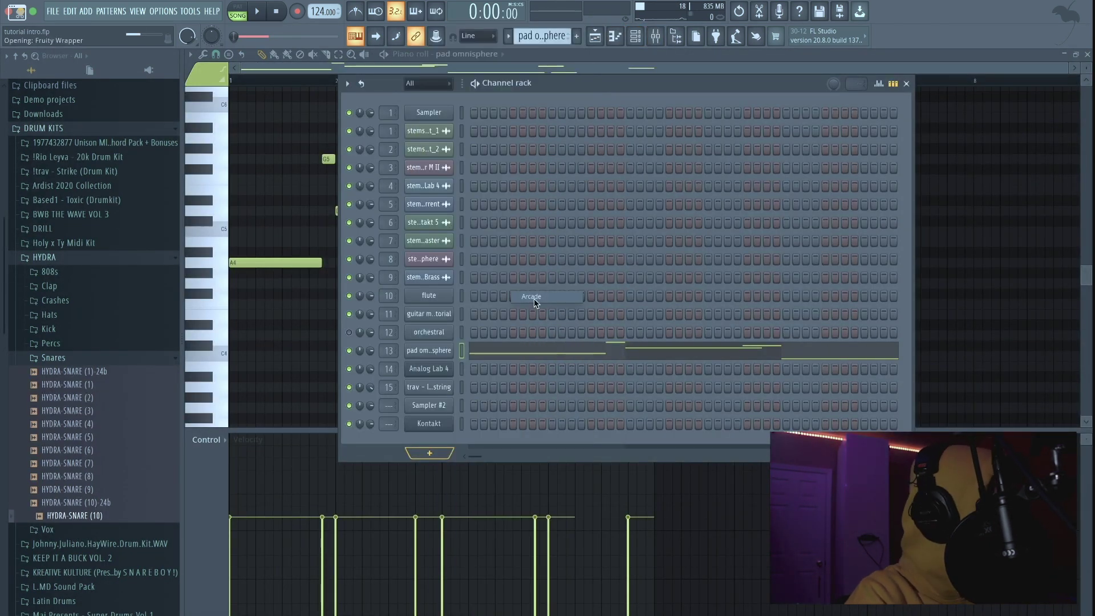
Step: Load the Love Talk kit from Arcade's Hooked line, audition it over the melody and close the plugin
scroll(434, 402, "down", 3)
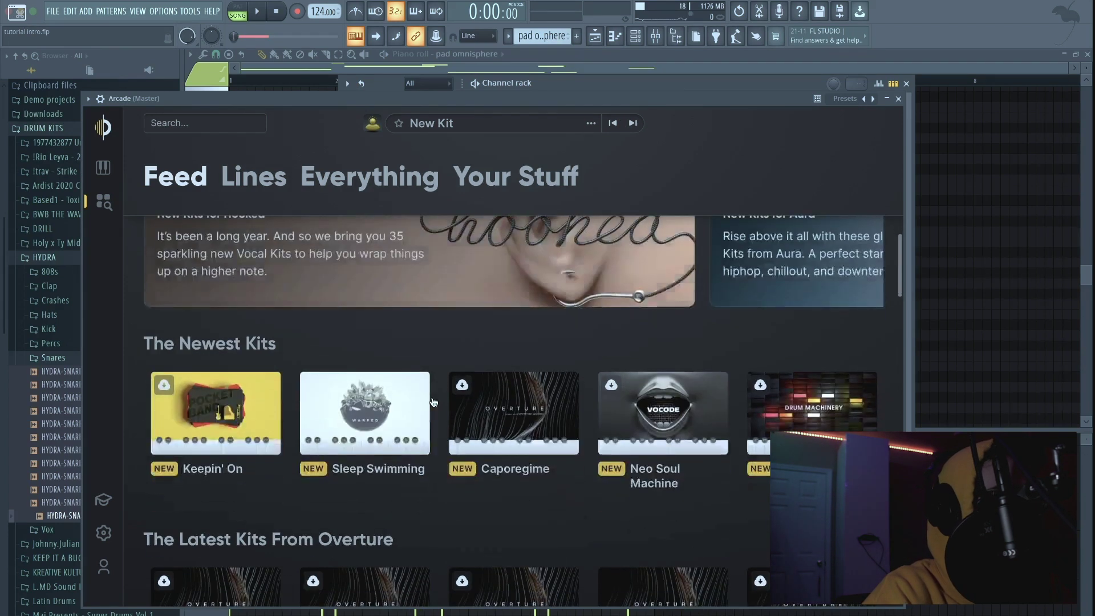
scroll(434, 402, "up", 3)
left_click(394, 353)
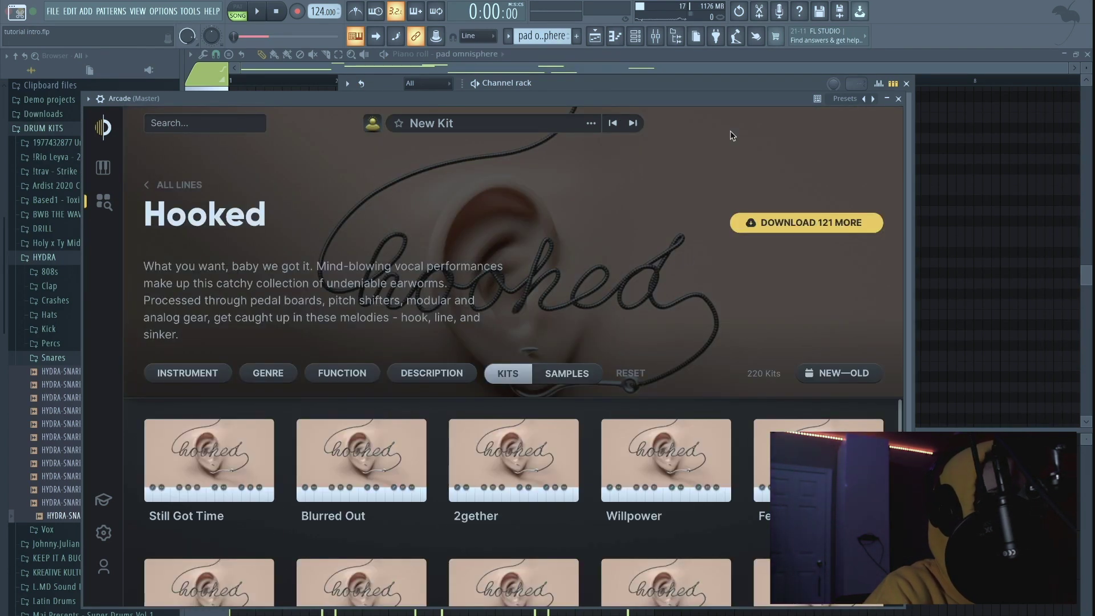
left_click(209, 450)
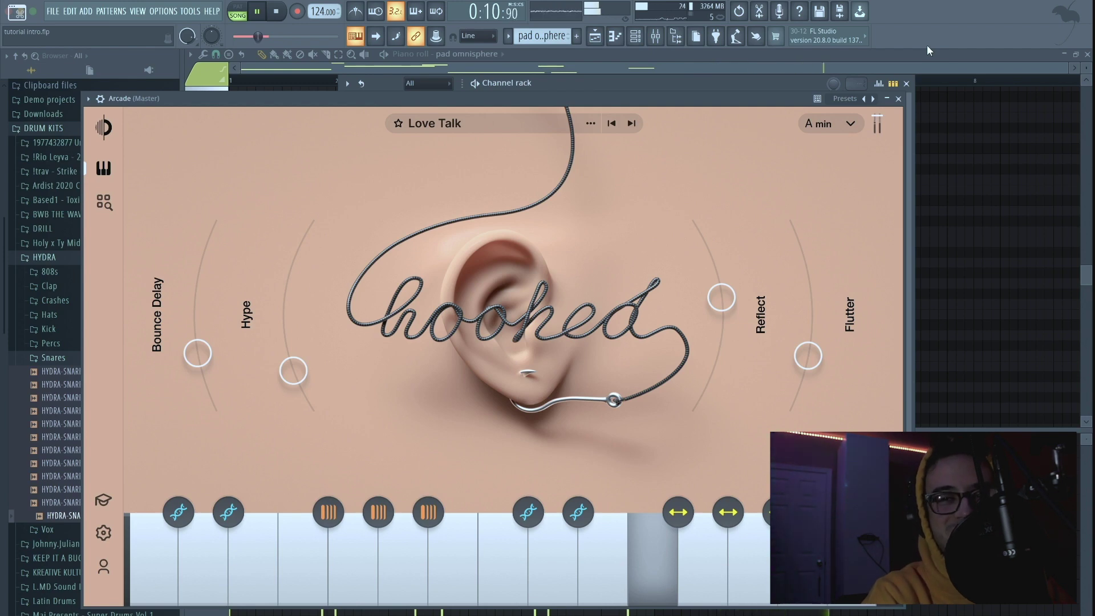
key("space")
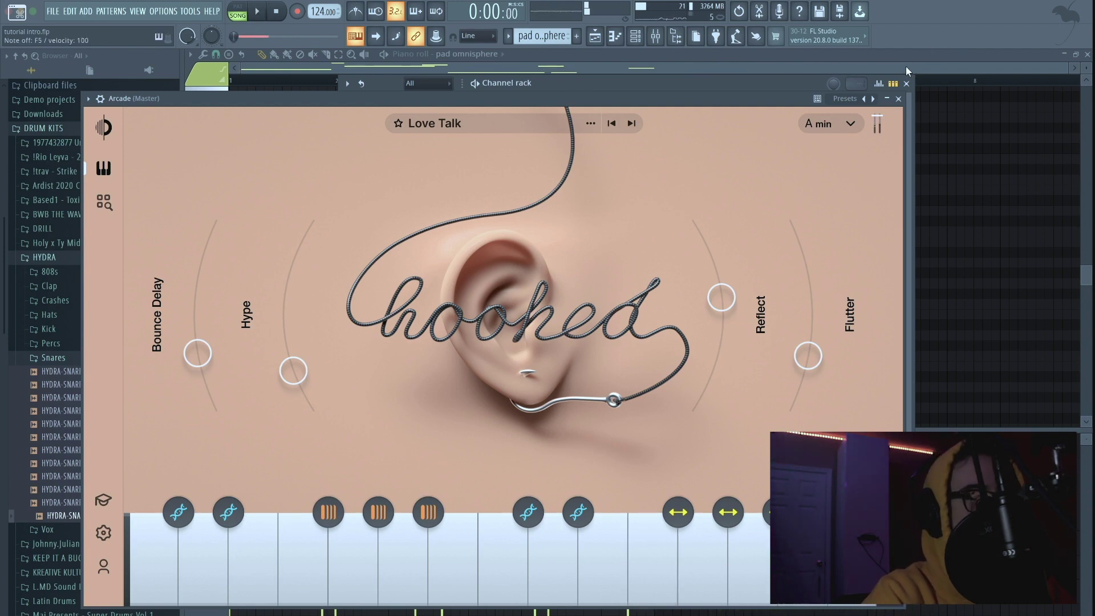
left_click(898, 98)
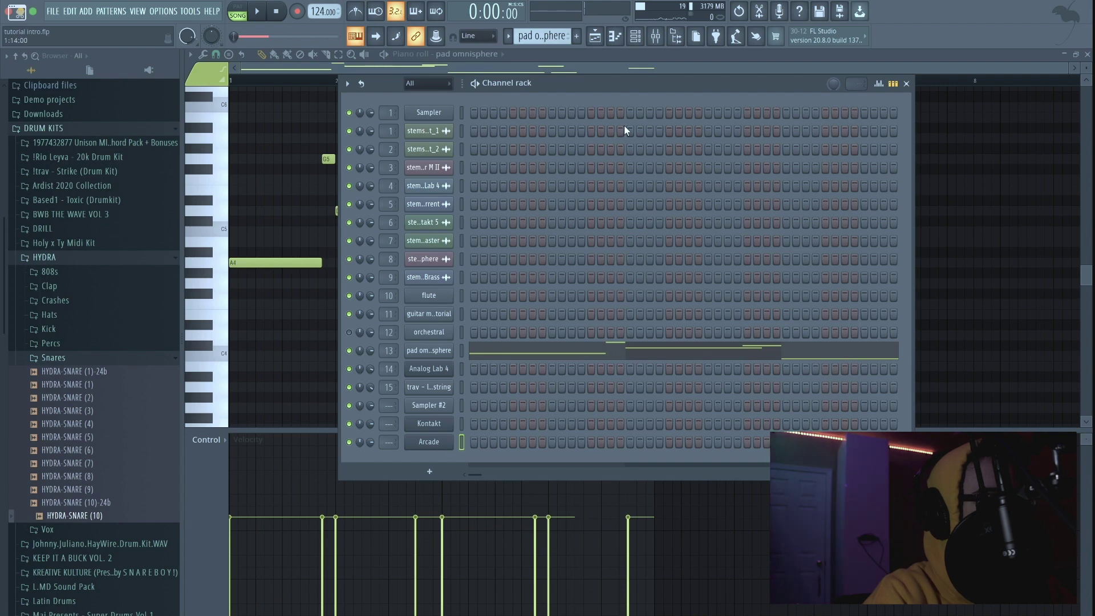
Step: Play back the Arcade notes of Pattern 6 in the piano roll and route the Arcade channel to mixer track 18
left_click(602, 37)
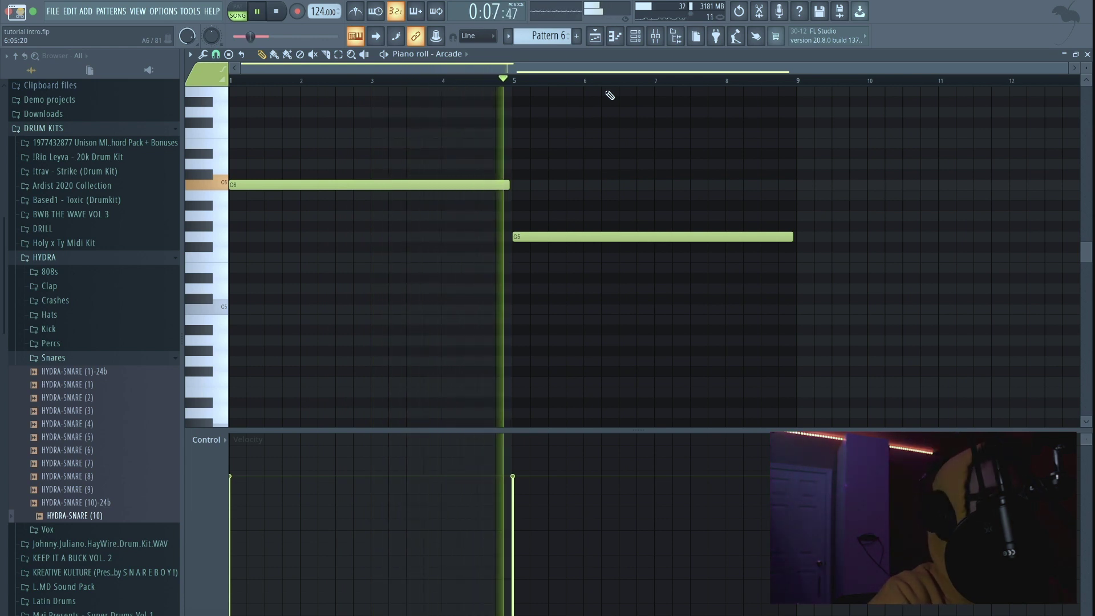
left_click(637, 38)
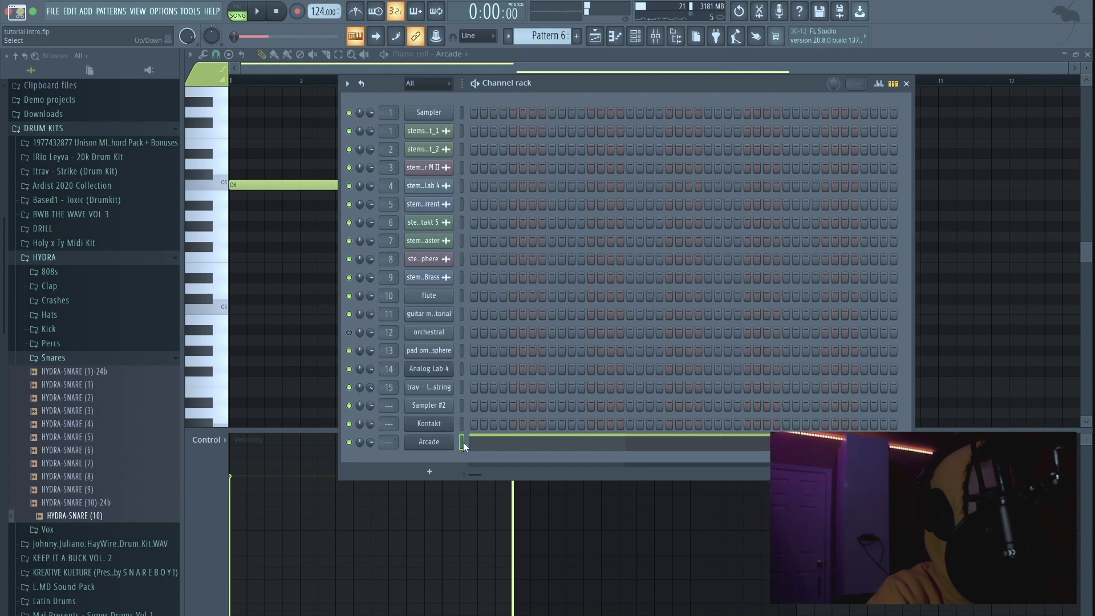
left_click(665, 39)
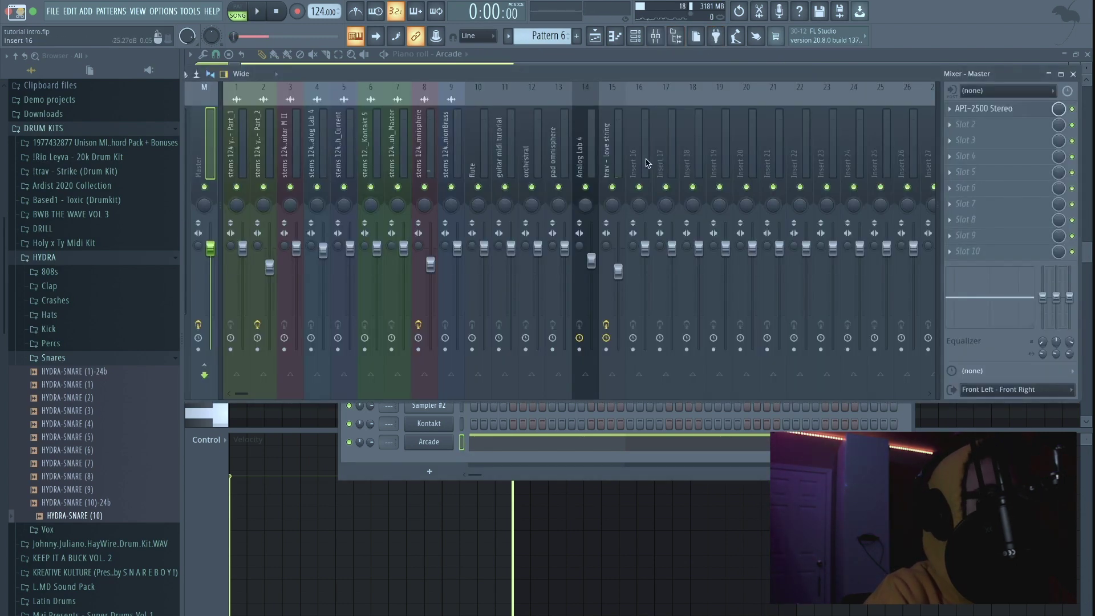
right_click(696, 158)
mouse_move(769, 215)
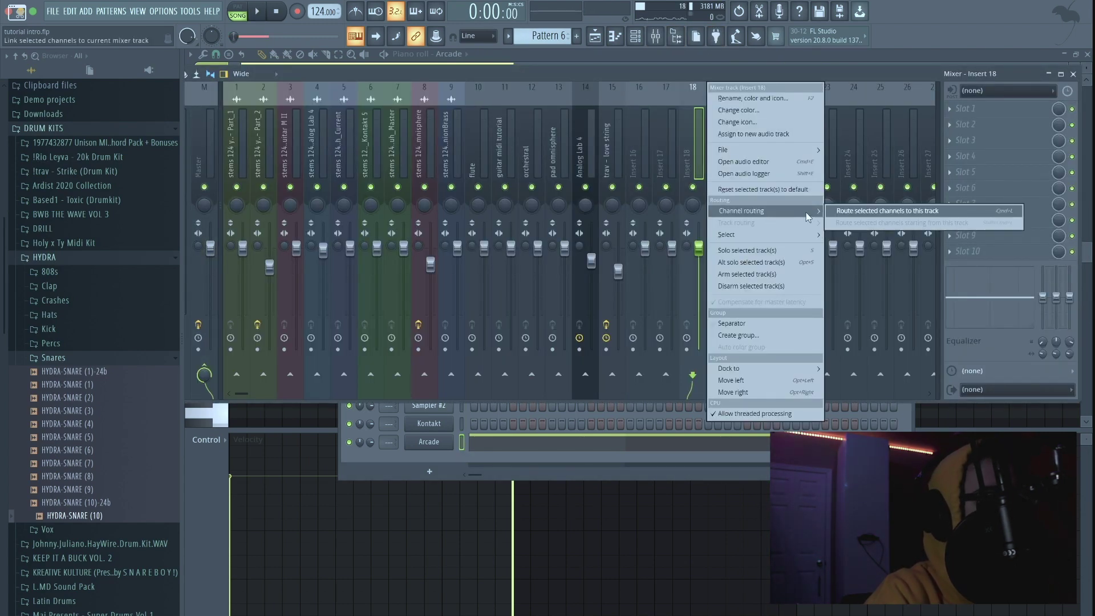
left_click(866, 216)
Step: Play back the song and lower the volume of the Arcade mixer track
key("space")
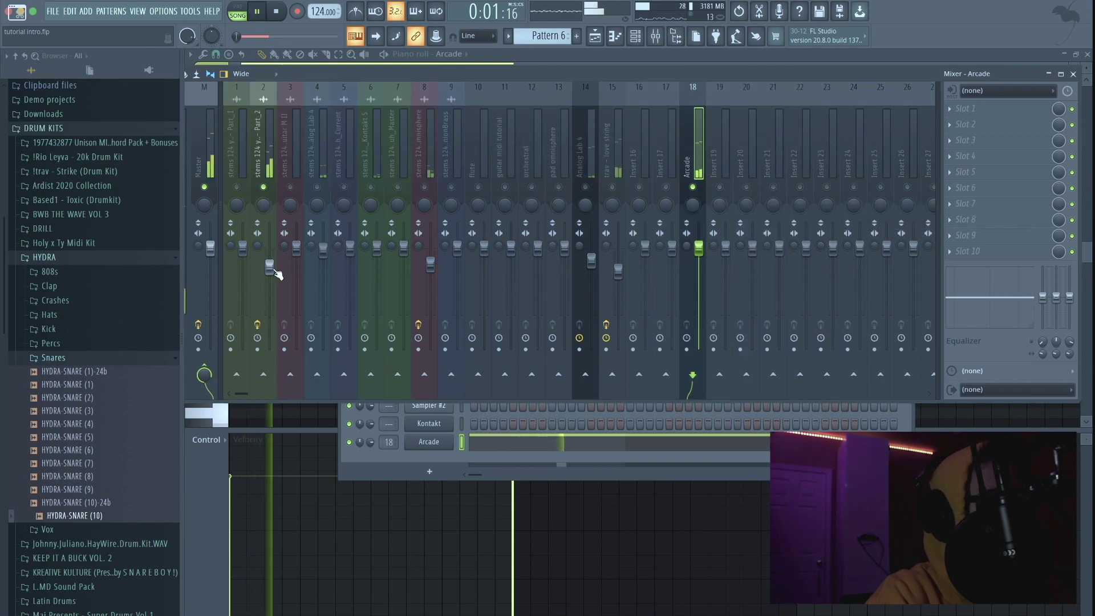
left_click(275, 270)
left_click_drag(698, 248, 698, 272)
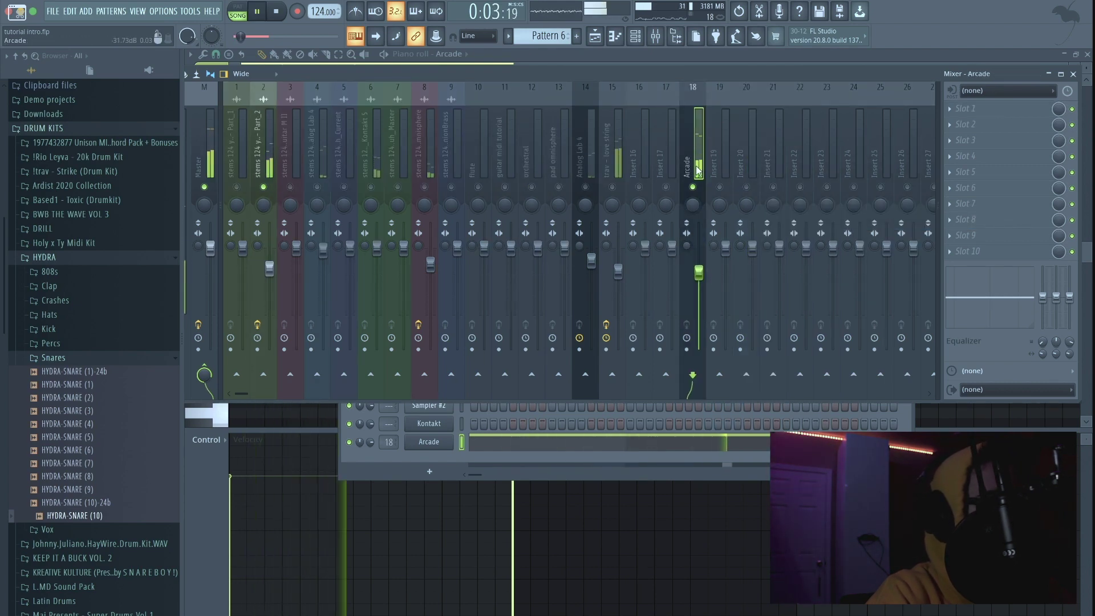
Step: Insert FabFilter Pro-Q 3 on the Arcade mixer track and shape a low cut at about 438 Hz
left_click(1017, 107)
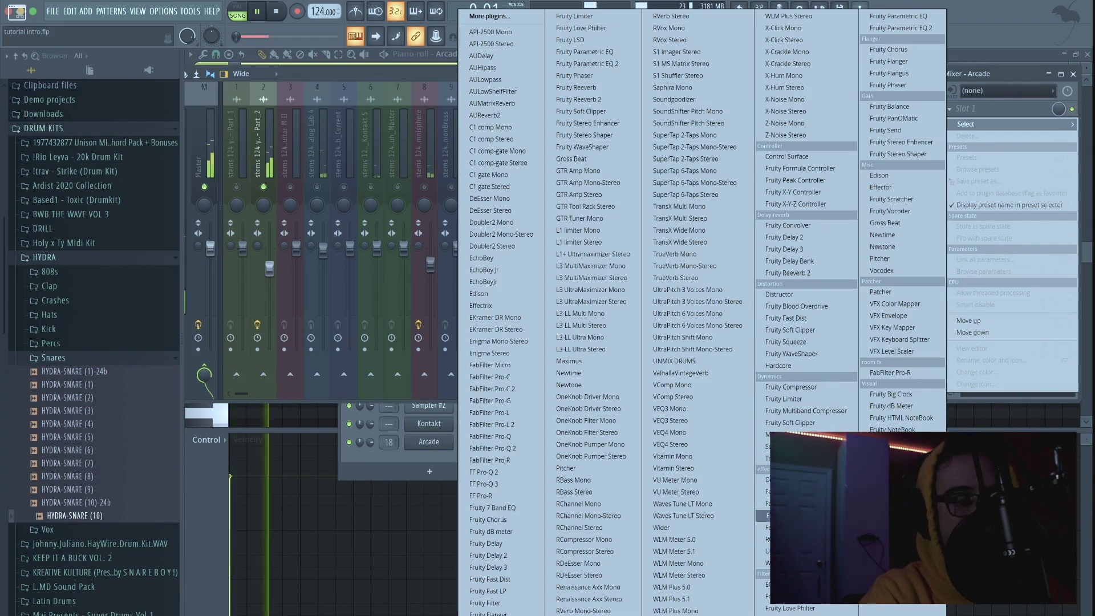
left_click(781, 515)
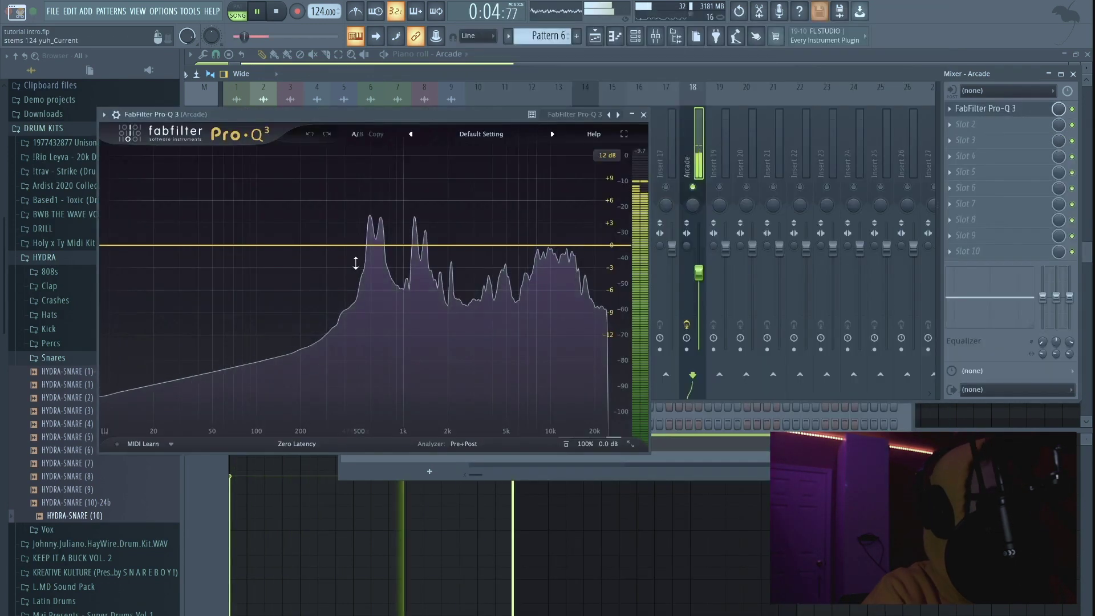
left_click_drag(351, 246, 349, 252)
right_click(349, 251)
mouse_move(398, 299)
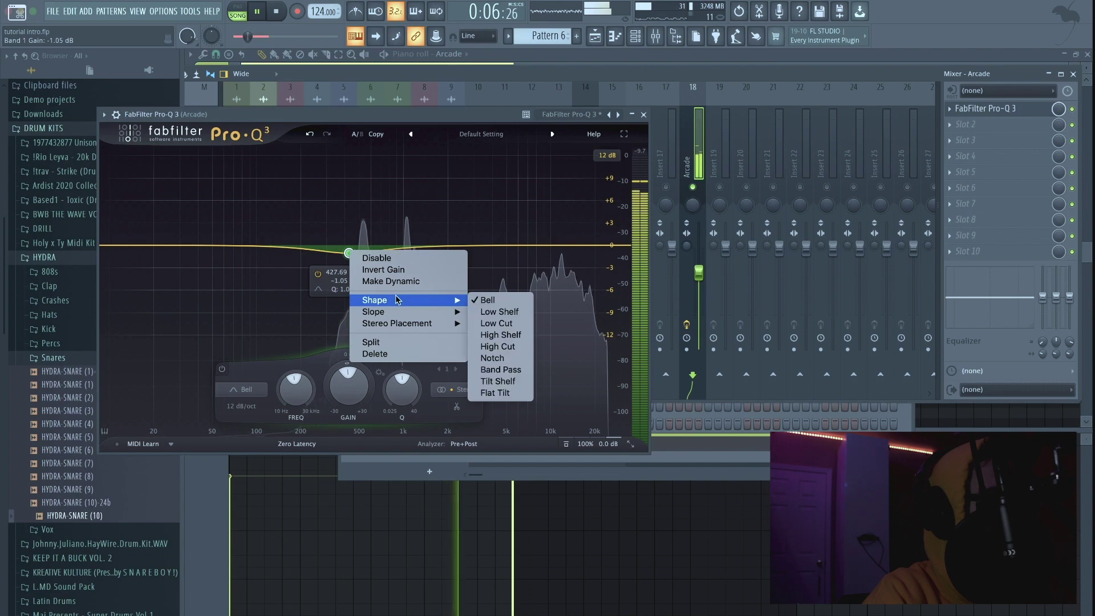
left_click(495, 324)
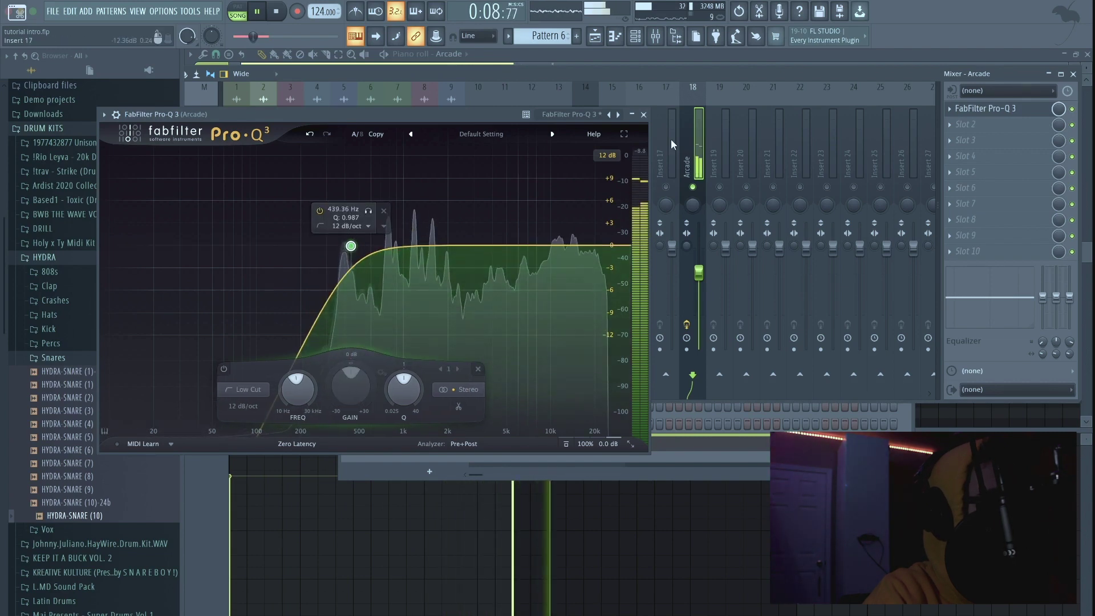
left_click(643, 115)
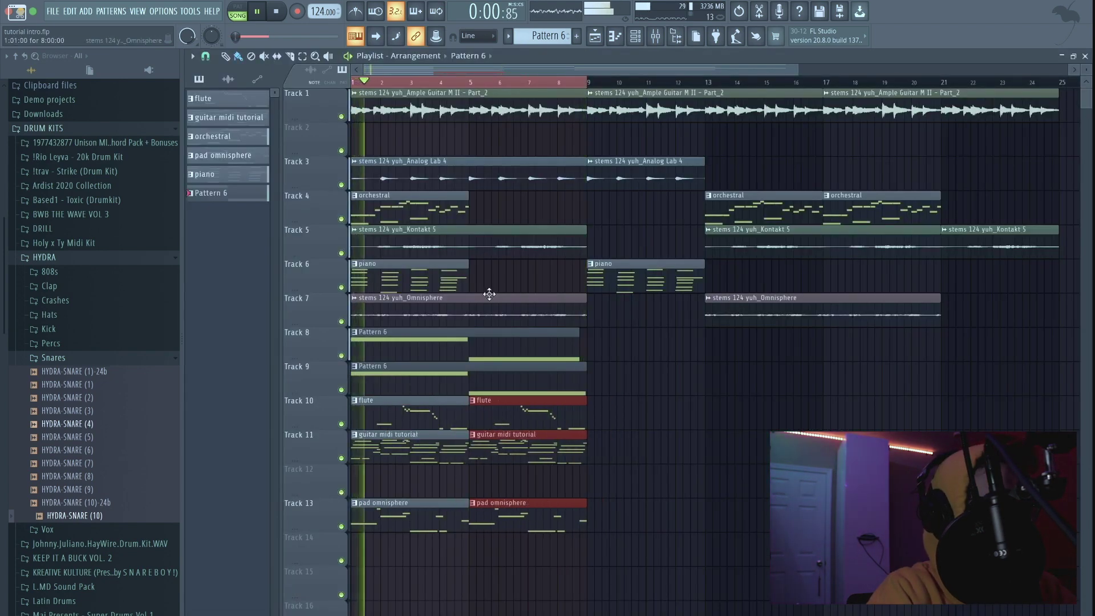
Step: Duplicate the first piano clip on Track 6 and the first orchestral clip on Track 4 into bars 5 to 8
left_click(489, 294)
left_click_drag(412, 279, 523, 281, "shift")
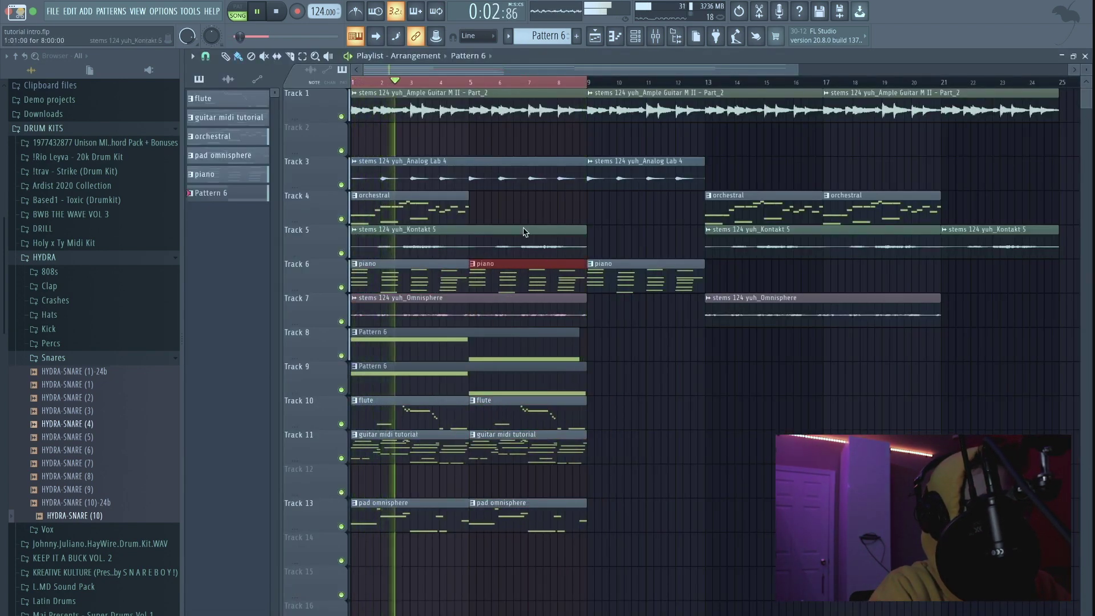
left_click_drag(411, 199, 535, 199)
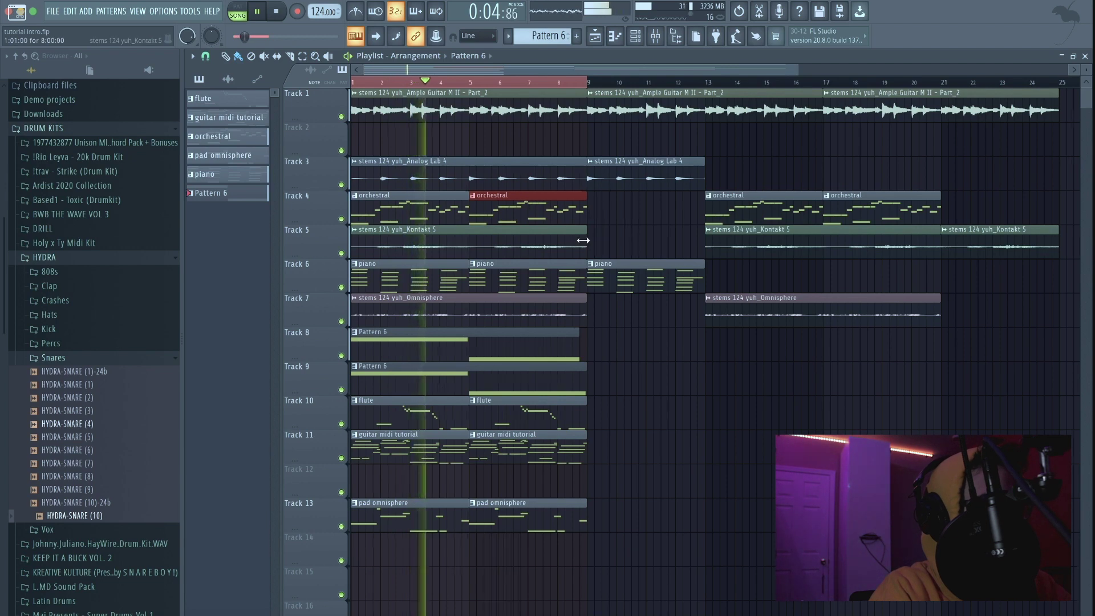
Step: Select all playlist clips so the time selection spans the whole arrangement, and deselect the clips
scroll(582, 240, "down", 2)
key("ctrl+a")
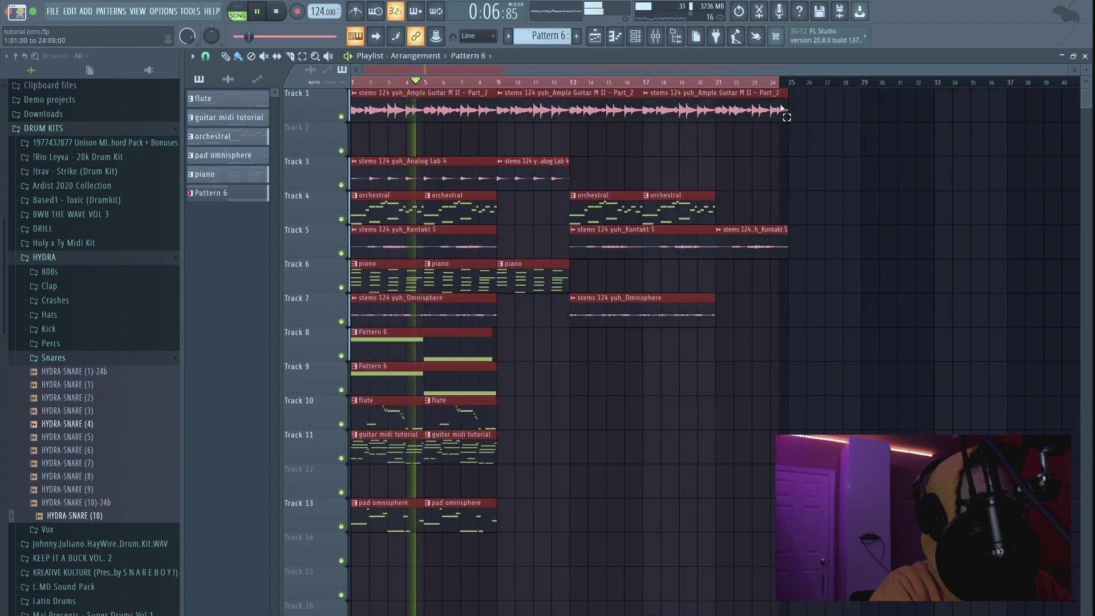
left_click(792, 138)
right_click(823, 153)
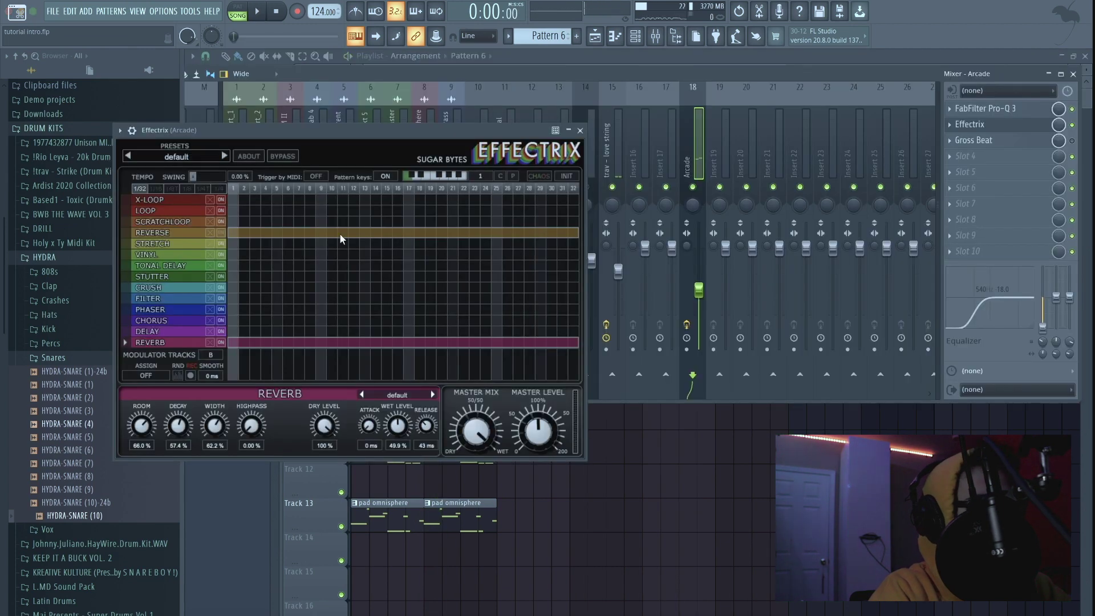
Step: Inspect the Effectrix plugin on the Arcade mixer track, close it and return to the playlist
right_click(340, 233)
left_click(579, 130)
left_click(596, 37)
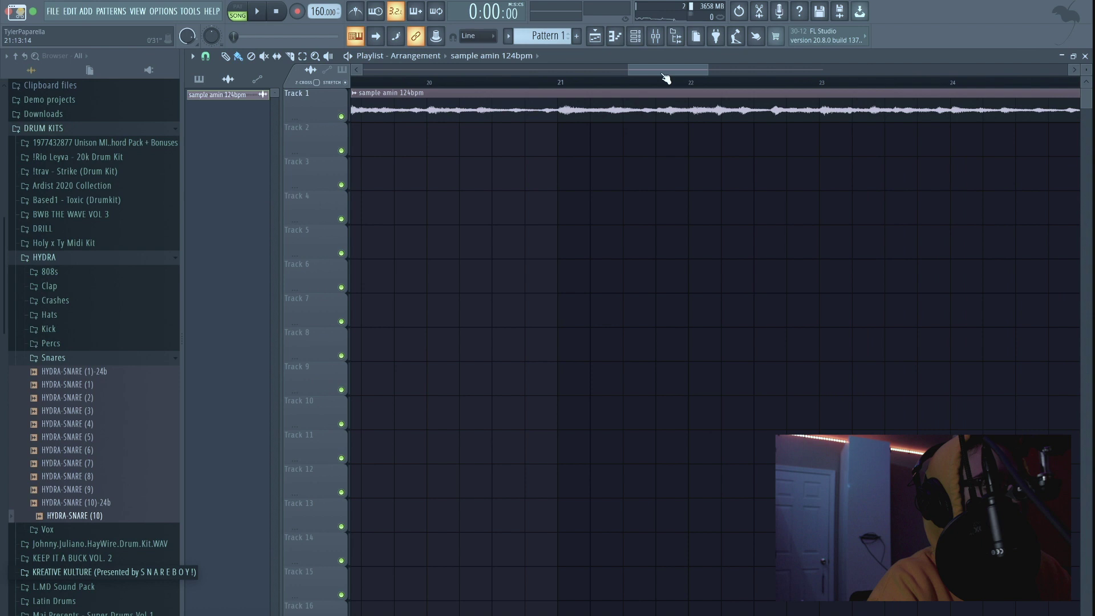
Step: Set the channel volume of the sample amin 124bpm clip to 78% and play back the sample
left_click_drag(664, 70, 825, 73)
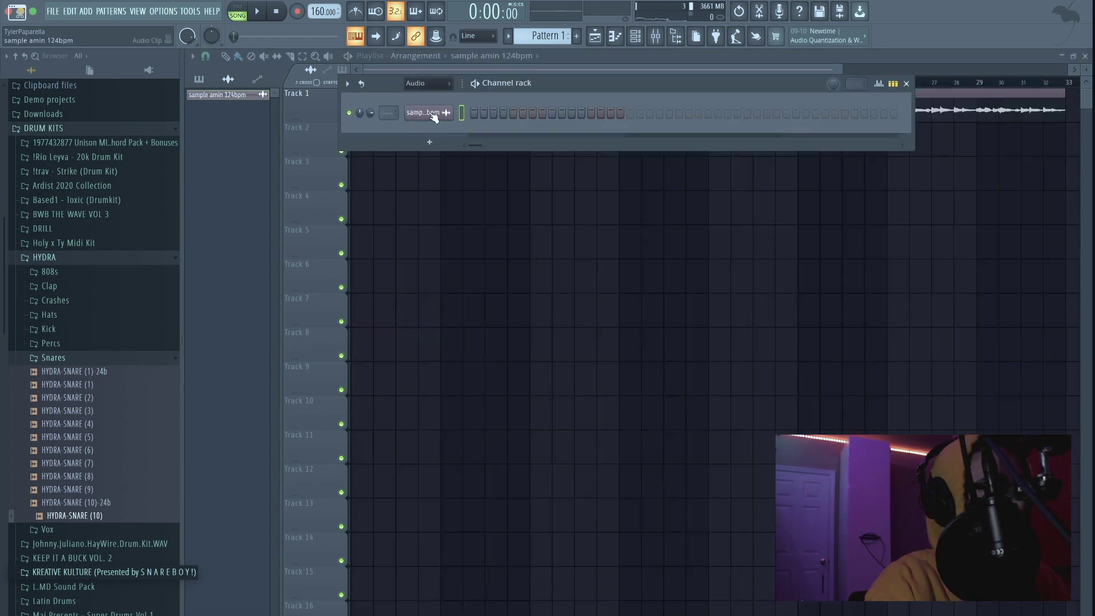
left_click(431, 112)
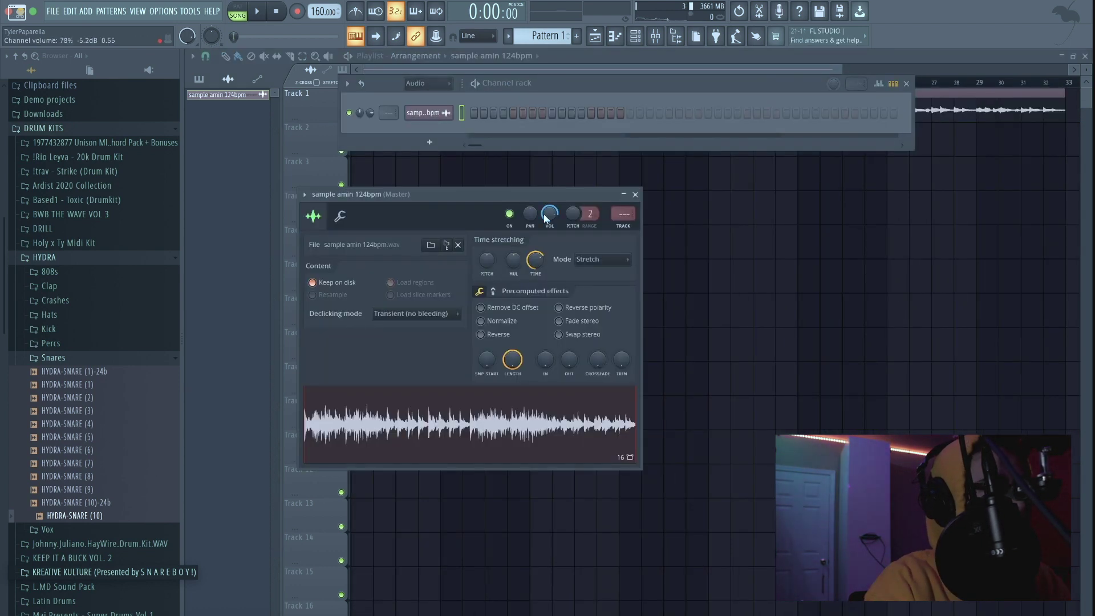
left_click(635, 195)
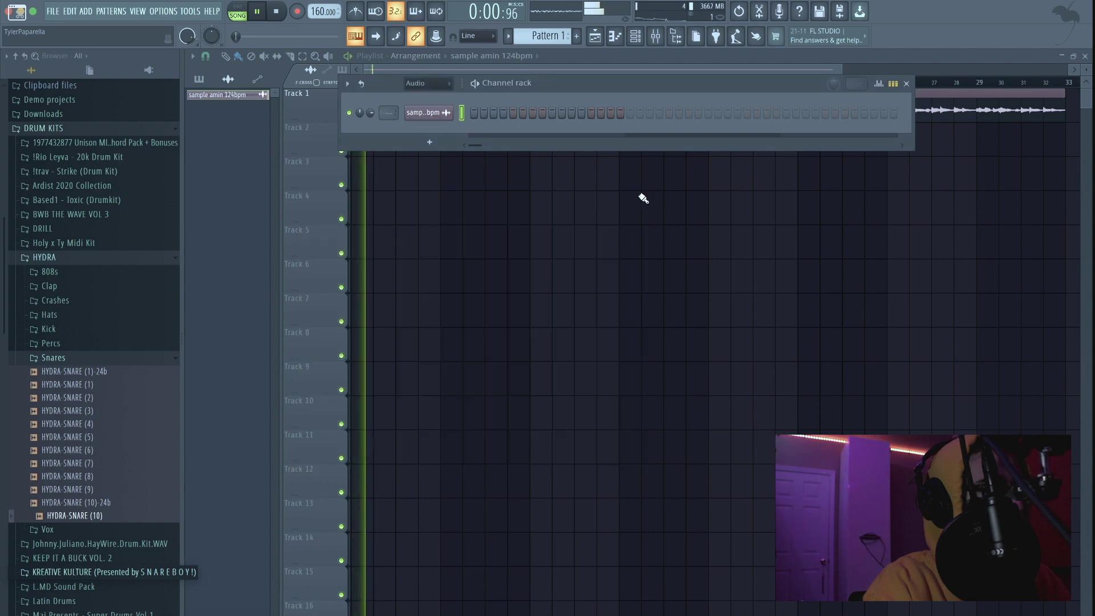
left_click(906, 83)
Step: Route the sample amin 124bpm channel to mixer track 1 and insert Gross Beat in its first effect slot
left_click(663, 39)
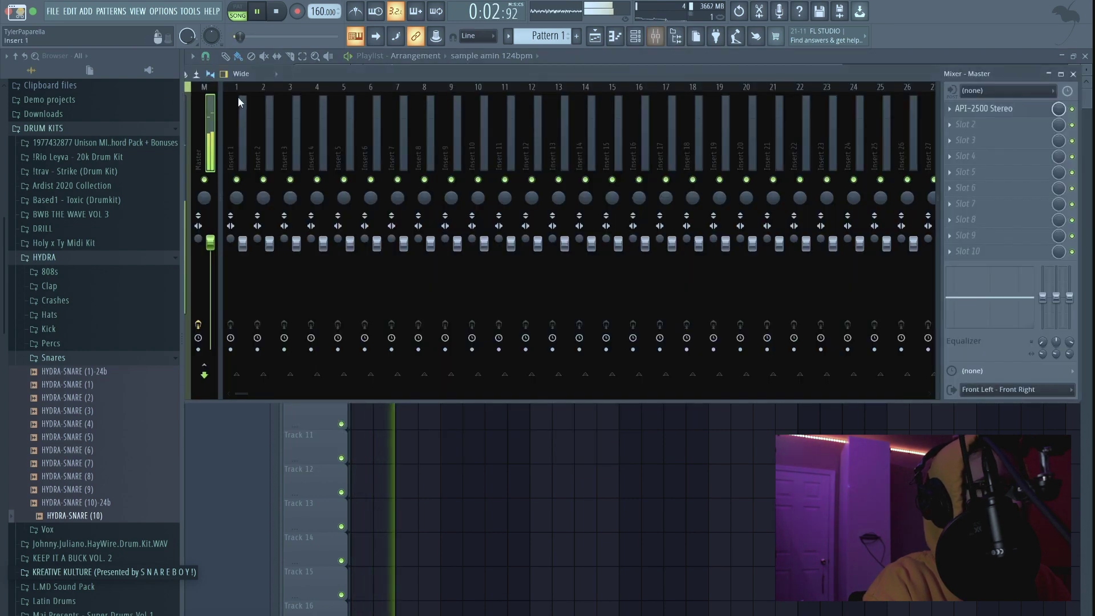
left_click(636, 36)
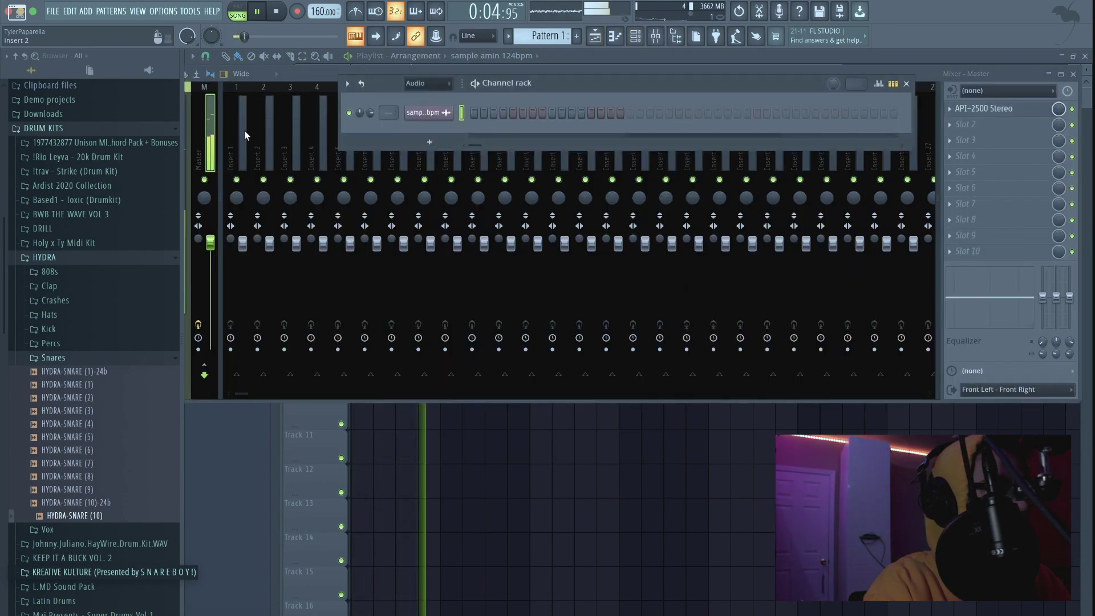
left_click(244, 135)
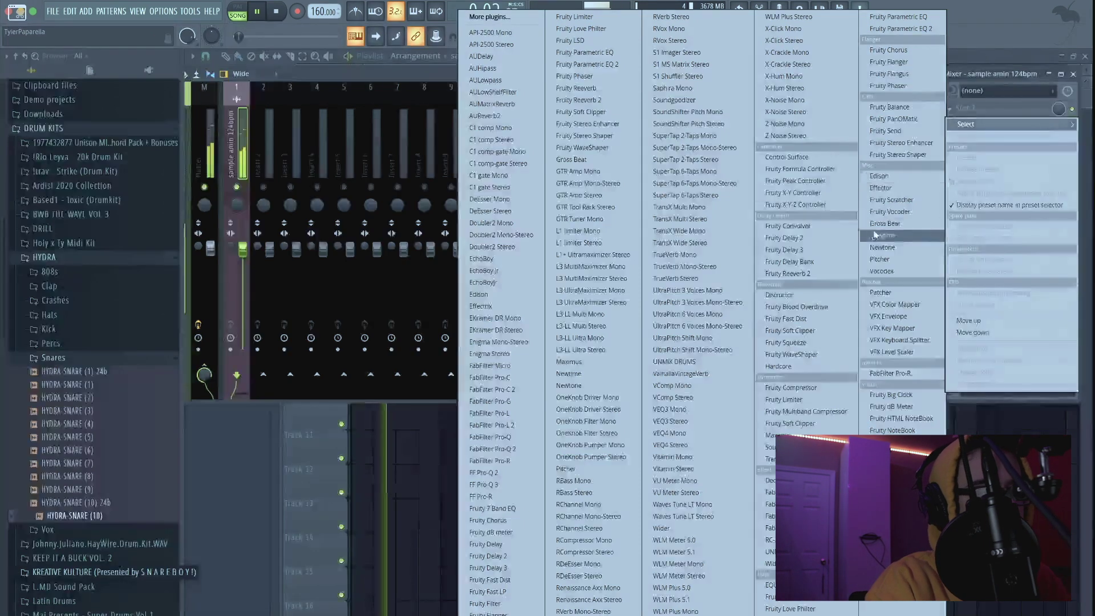
left_click(890, 223)
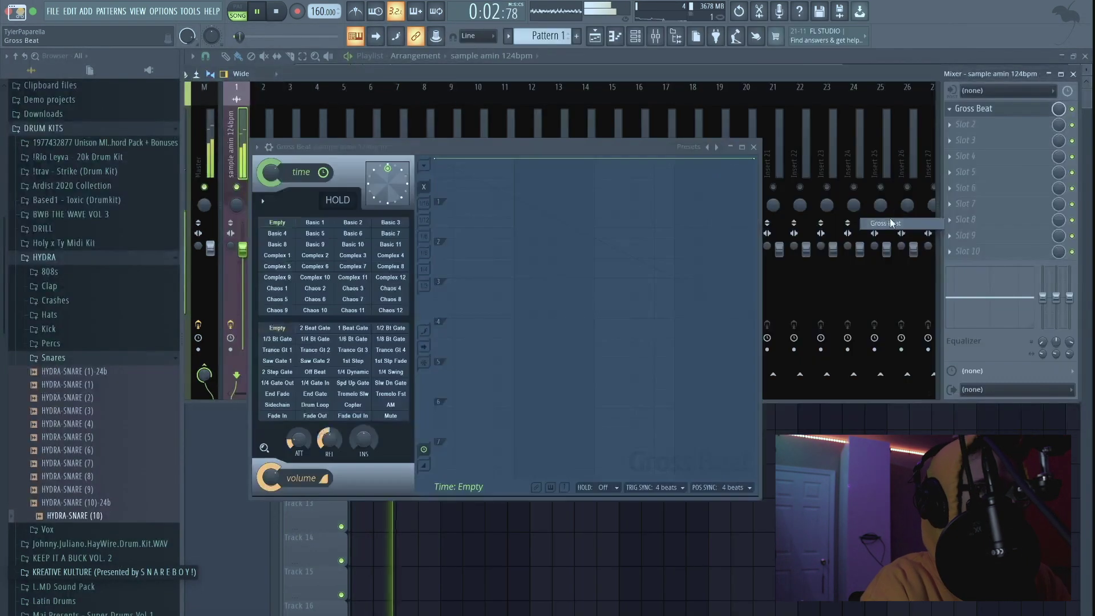
Step: Load the halftime preset in Gross Beat and close the plugin, sample settings and channel rack windows
left_click(693, 147)
left_click(722, 175)
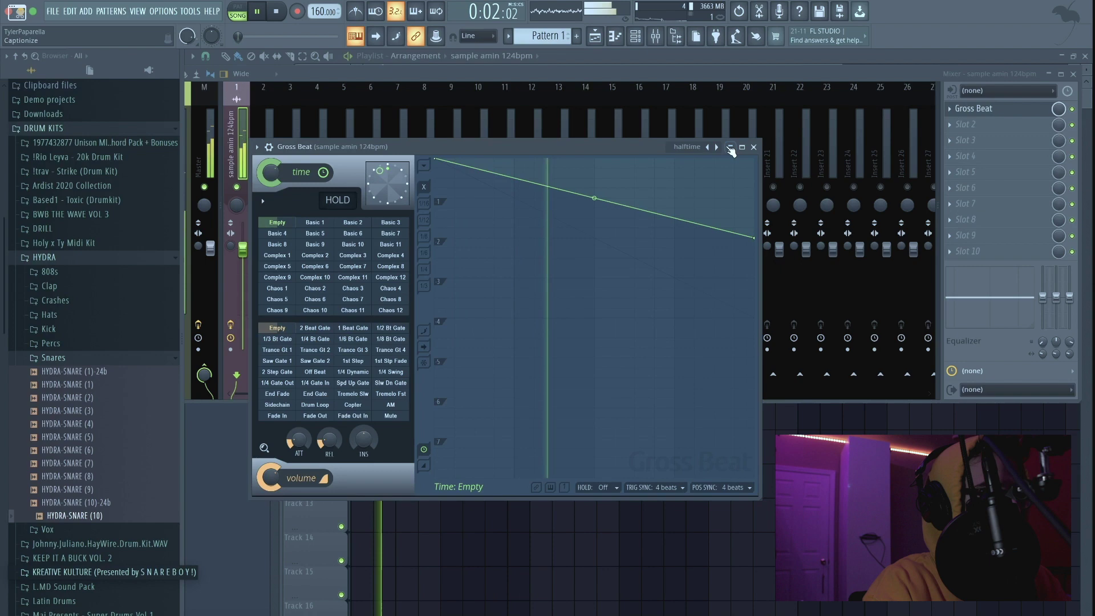
left_click(753, 147)
left_click(595, 36)
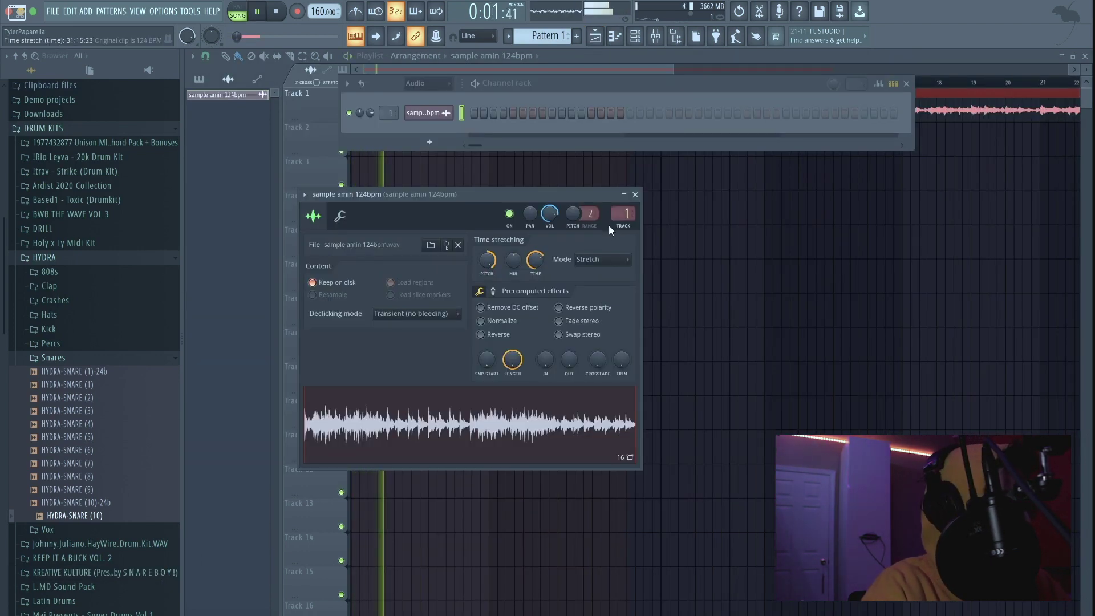
left_click(635, 195)
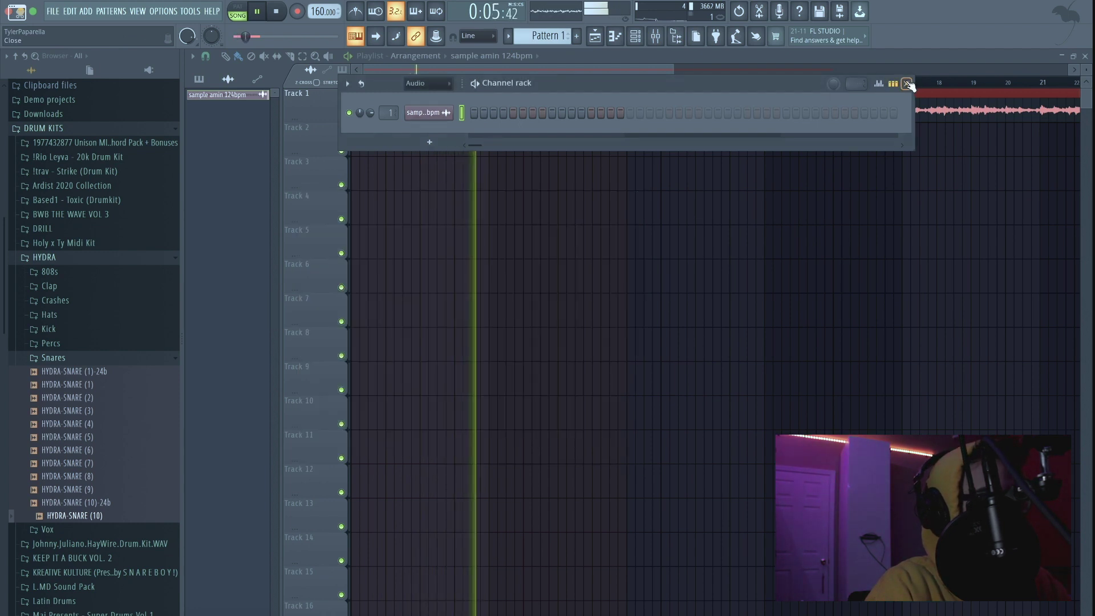
key("F6")
scroll(471, 147, "down", 2)
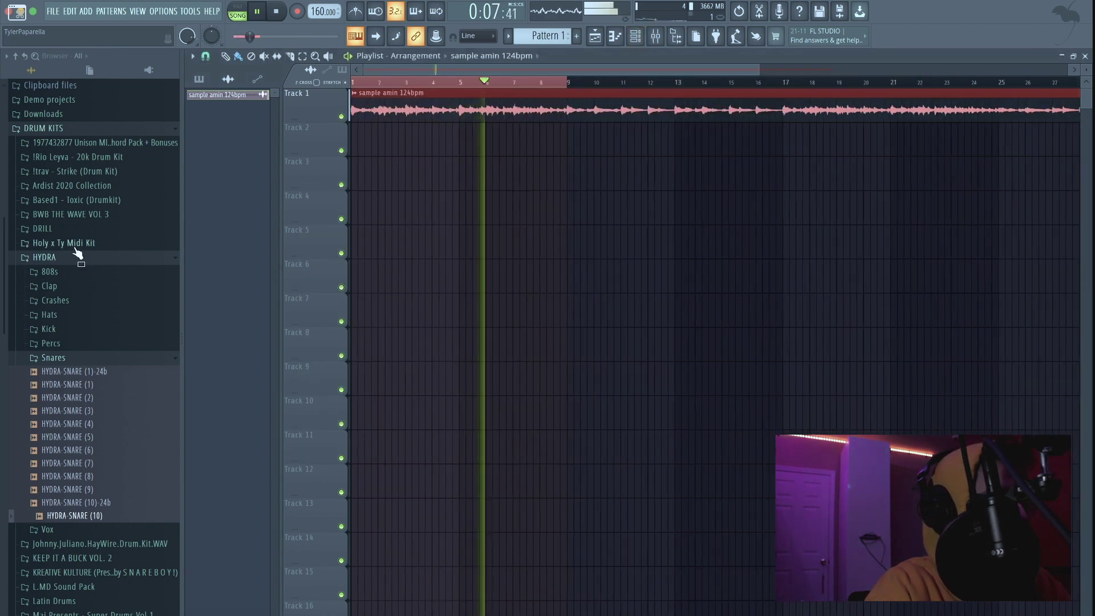
Step: Show all channels in the channel rack and place Perc [ Cast Obsidion ] hits on step 9 of bars 1, 2 and 3
left_click(634, 36)
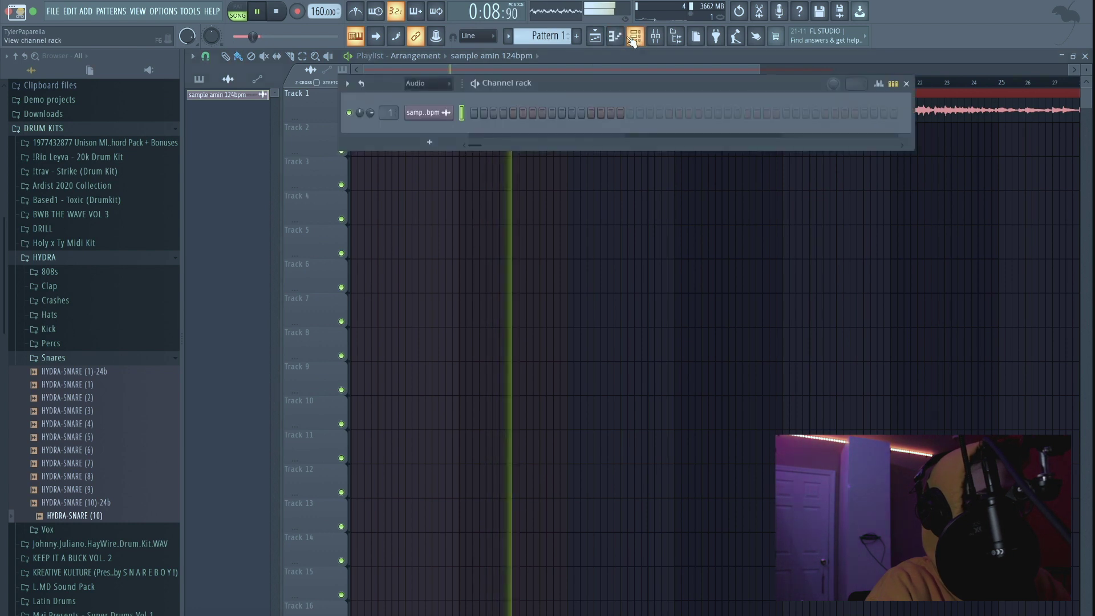
left_click(425, 86)
left_click(420, 96)
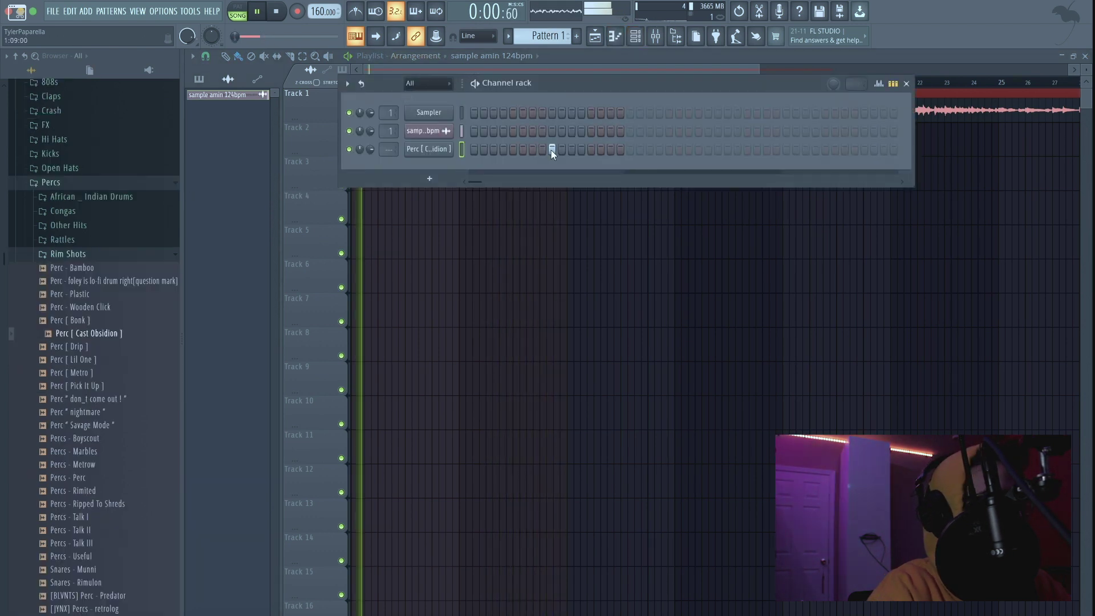
left_click(708, 148)
left_click(863, 148)
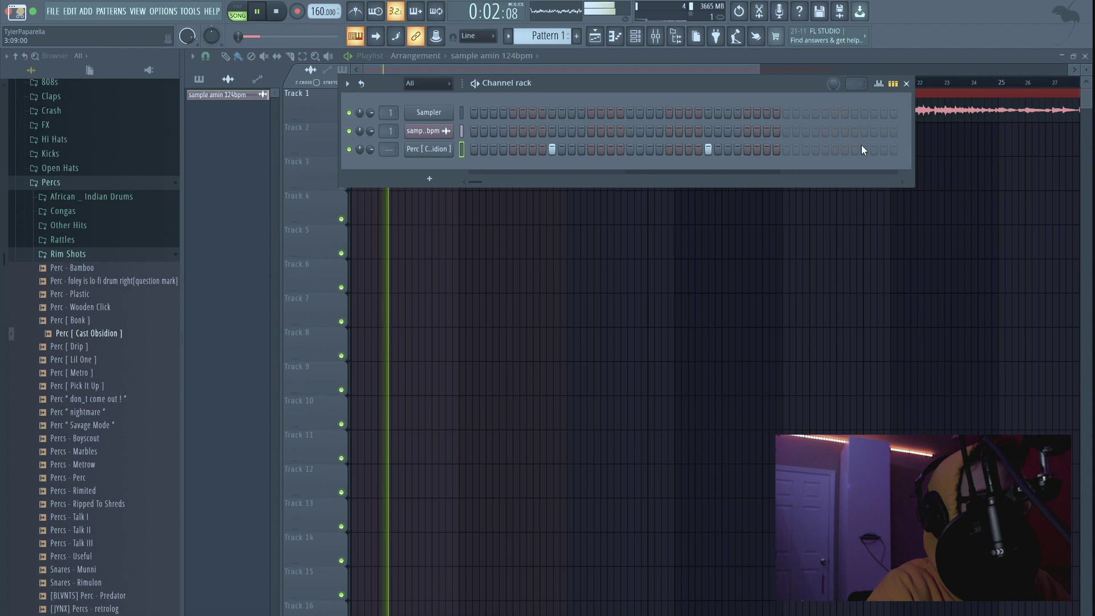
Step: Open the Perc [ Cast Obsidion ] notes in the piano roll and duplicate bar 3 repeatedly to fill the pattern through bar 8
right_click(447, 149)
left_click(474, 149)
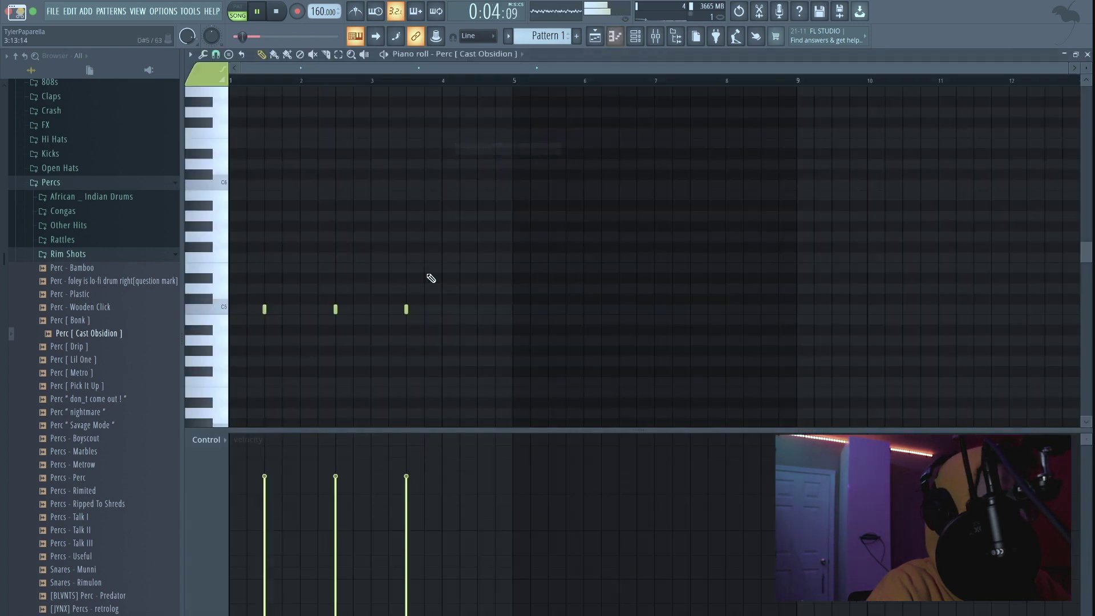
left_click_drag(443, 86, 369, 88)
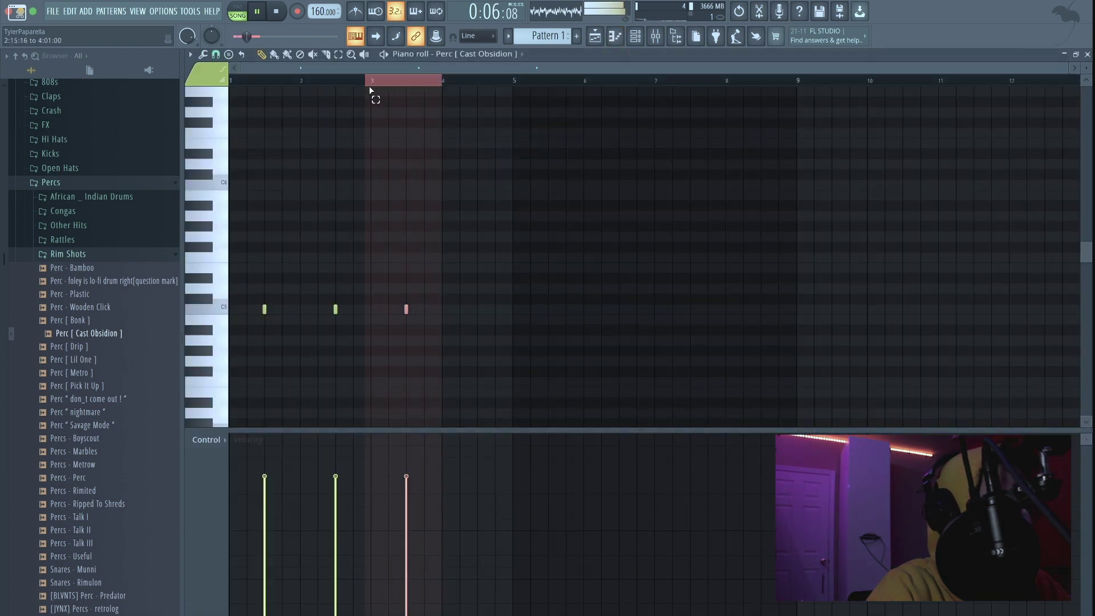
key("ctrl+b")
key("ctrl+b")
key("ctrl+b")
key("ctrl+b")
key("ctrl+b")
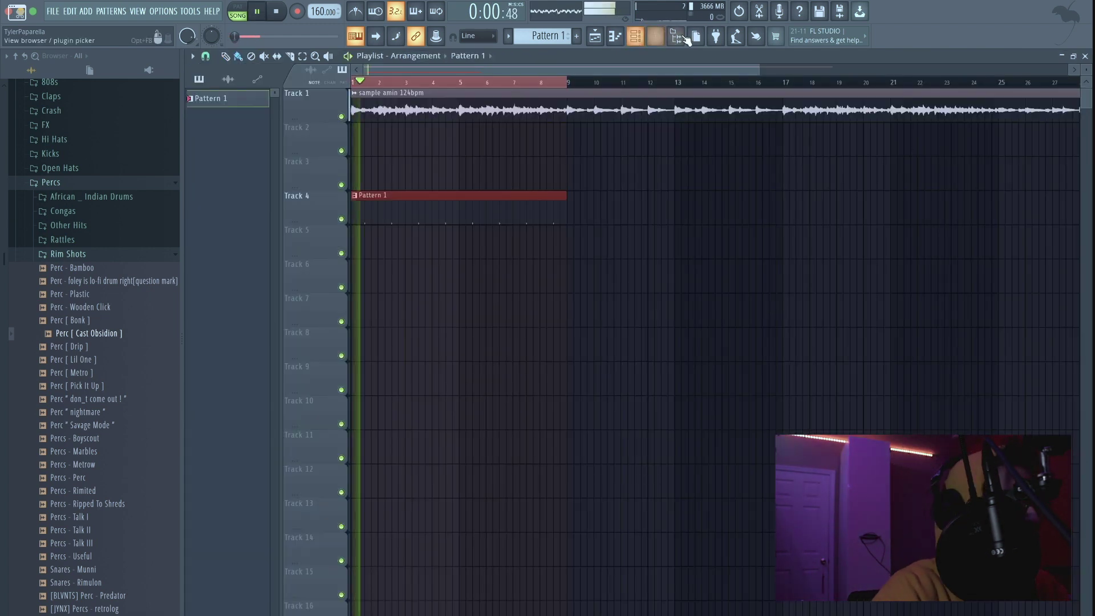
Step: Audition sounds from the drum kit's Normal hi hats and add Hi Hat [ Small Face ] with a hit on every second step
left_click(73, 178)
left_click(60, 139)
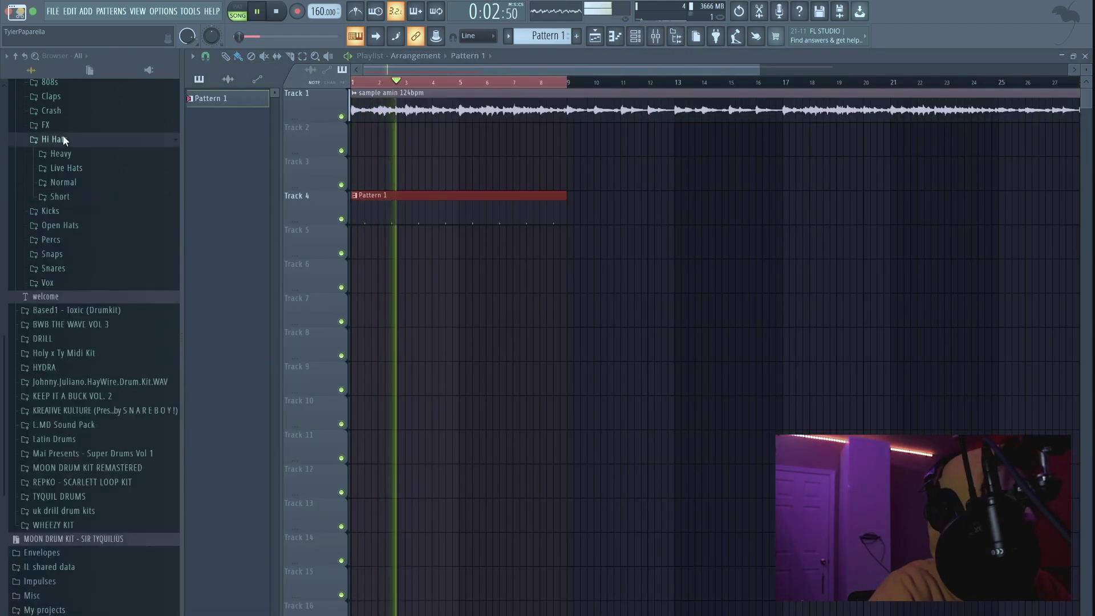
left_click(68, 181)
left_click(75, 231)
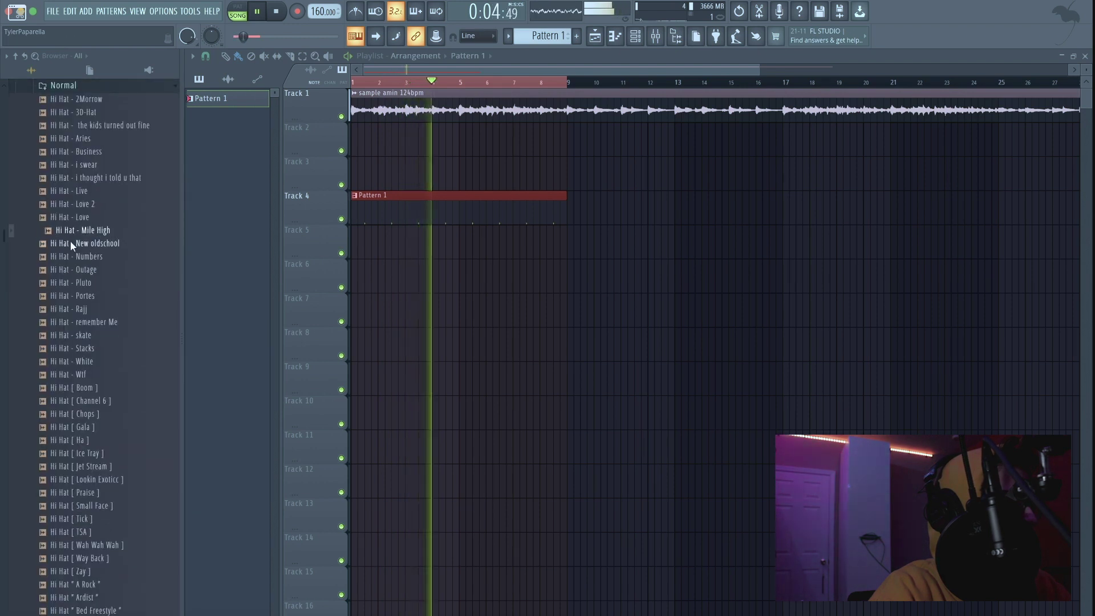
left_click(71, 257)
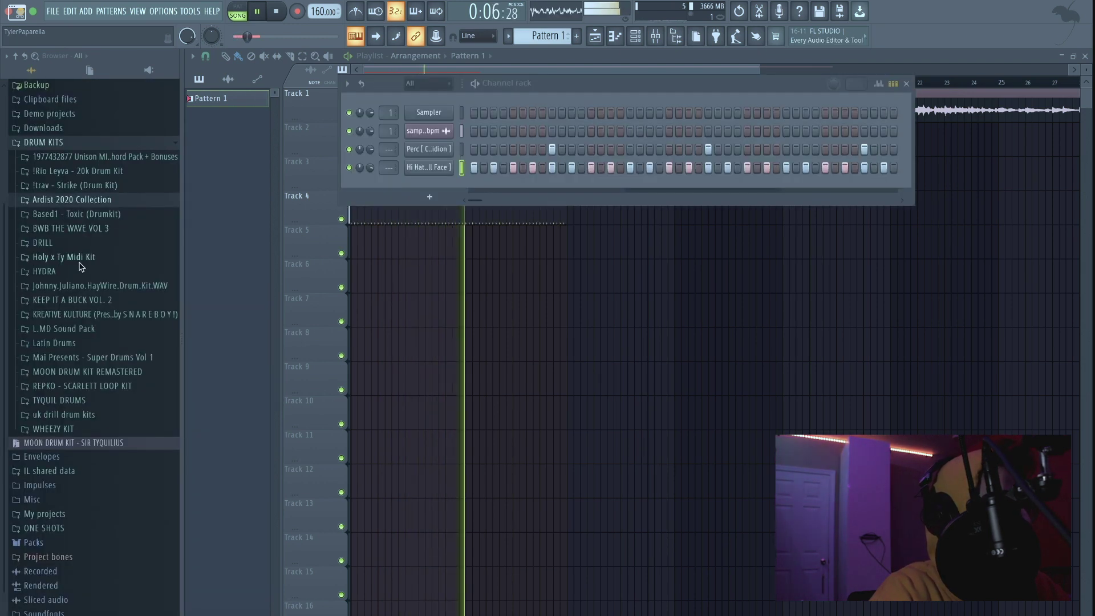
Step: Apply Hi Hat Midi 20 from the Holy x Ty Midi Kit to the Hi Hat [ Small Face ] channel and open its piano roll
left_click(64, 257)
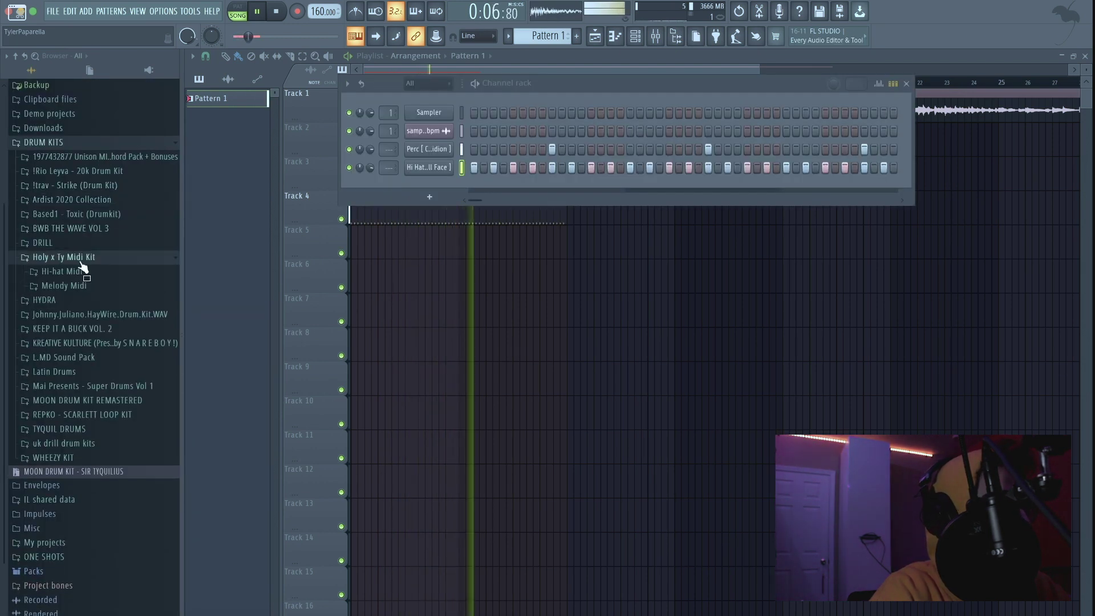
left_click(80, 272)
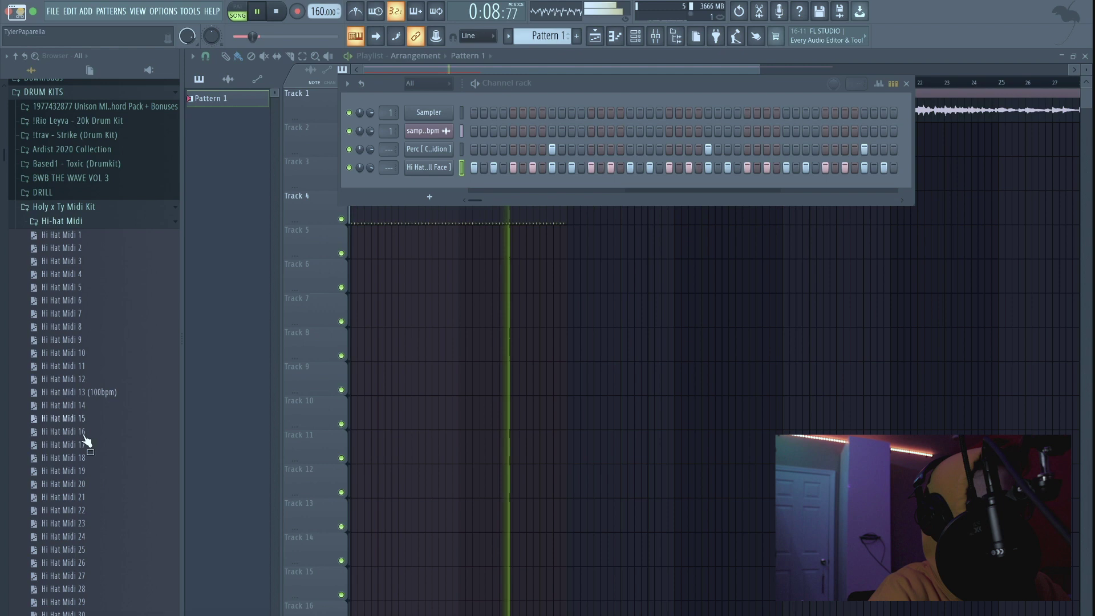
key("space")
left_click_drag(76, 441, 440, 172)
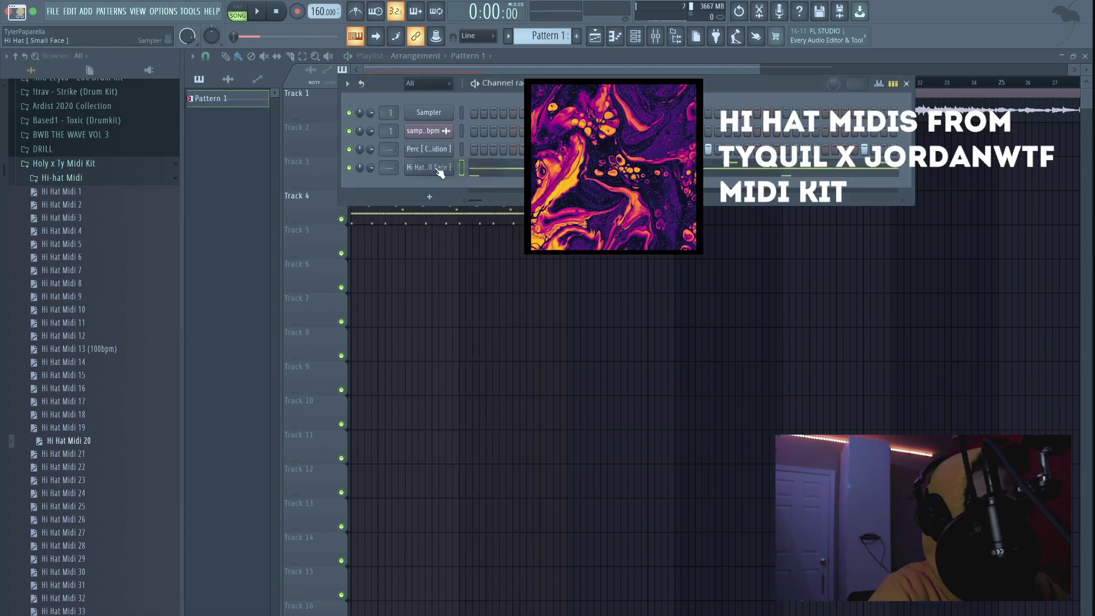
left_click(473, 169)
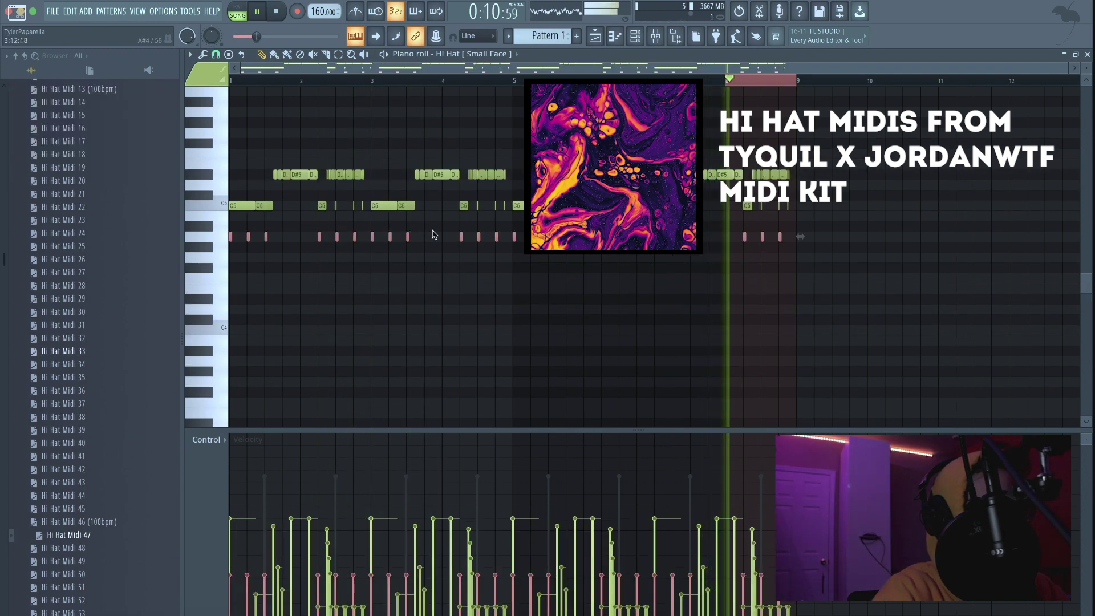
scroll(422, 190, "up", 1)
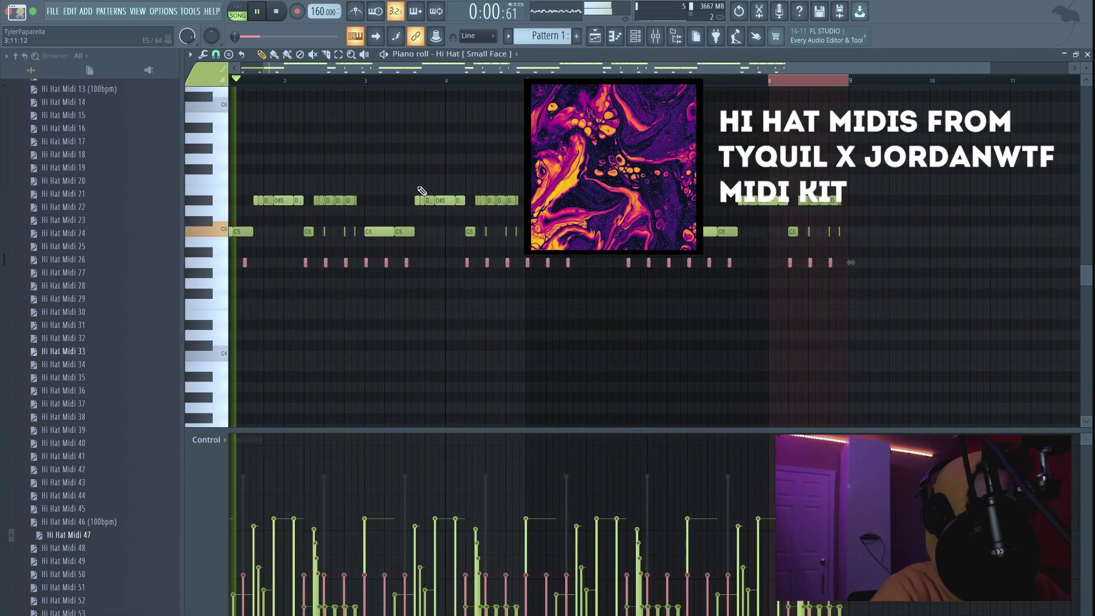
scroll(422, 191, "up", 1)
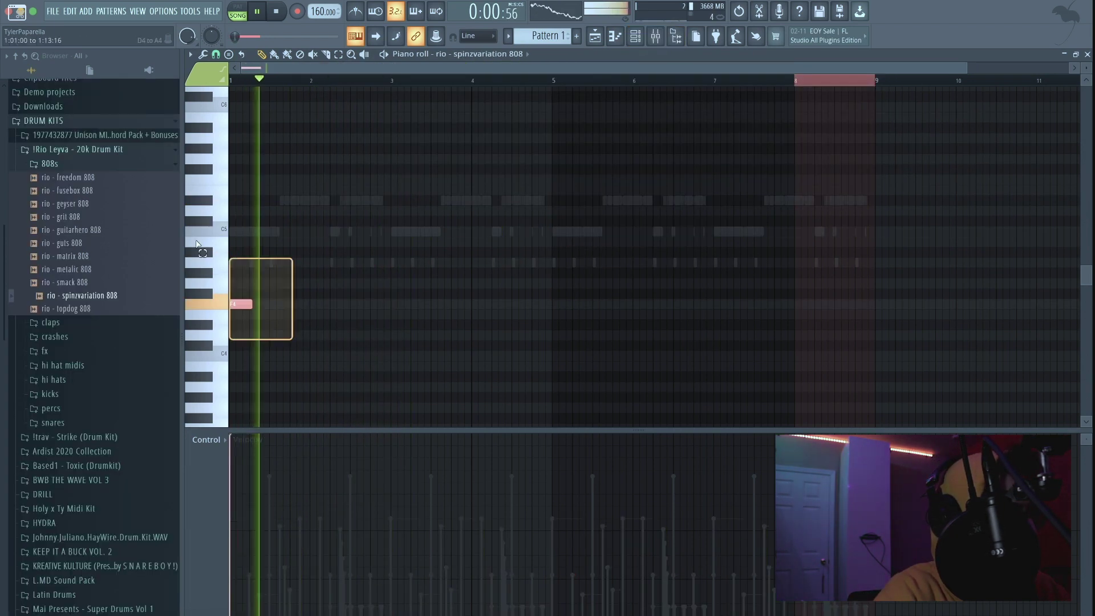
Step: Transpose the first note of the rio - spinzvariation 808 up one octave to F5 and play it back
left_click_drag(196, 243, 192, 238)
key("ctrl+Up")
scroll(196, 243, "up", 10)
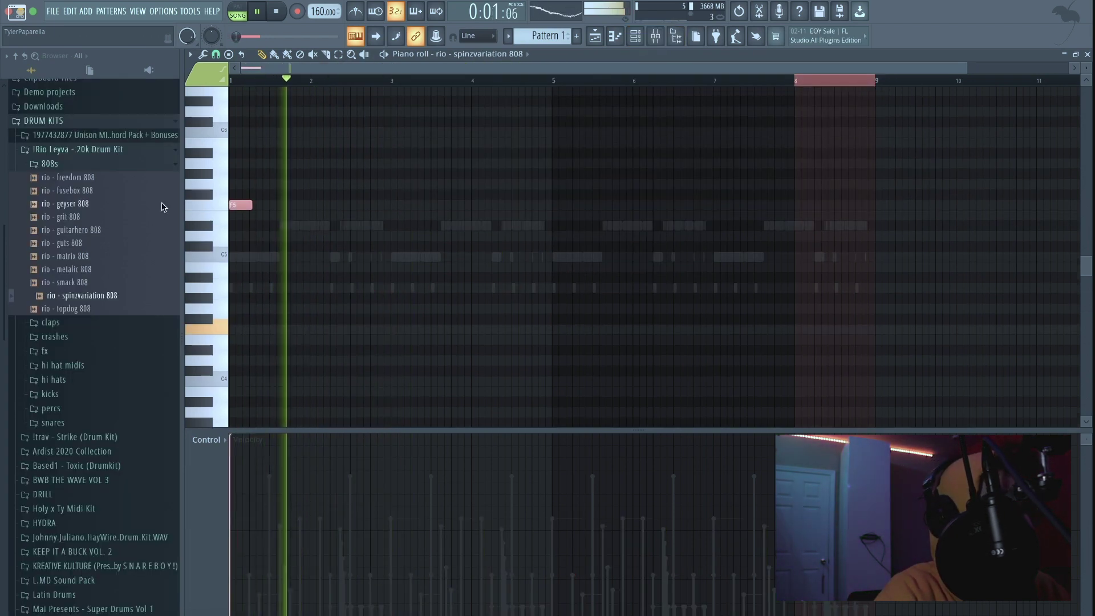
key("space")
key("space")
scroll(507, 262, "down", 4)
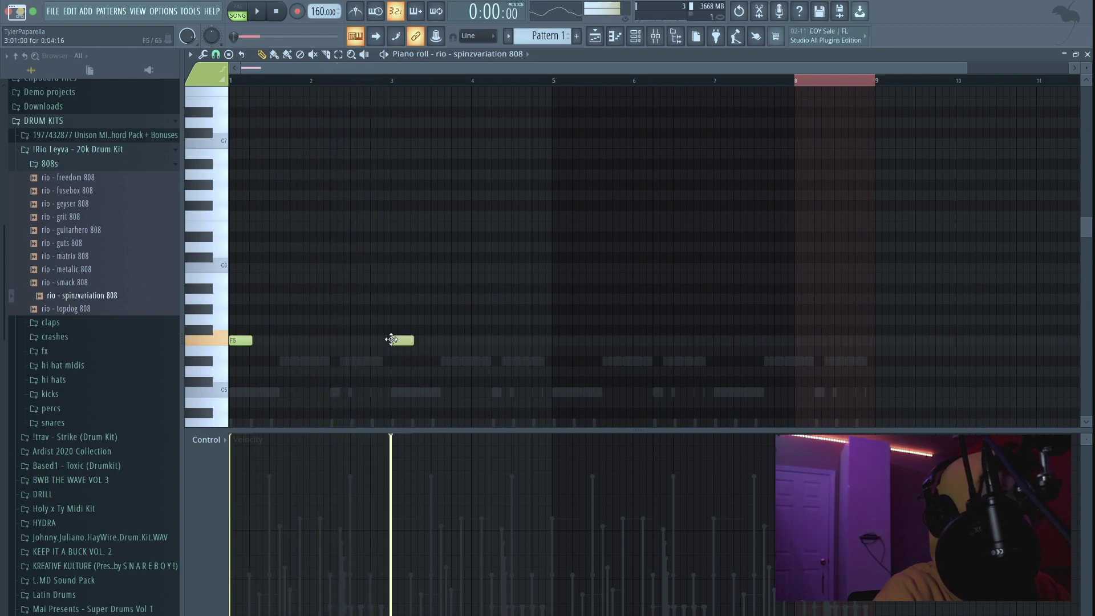
Step: Test other 808 note placements, remove them, and place a second F5 note at the start of bar 3
right_click(398, 340)
scroll(399, 345, "down", 3)
key("space")
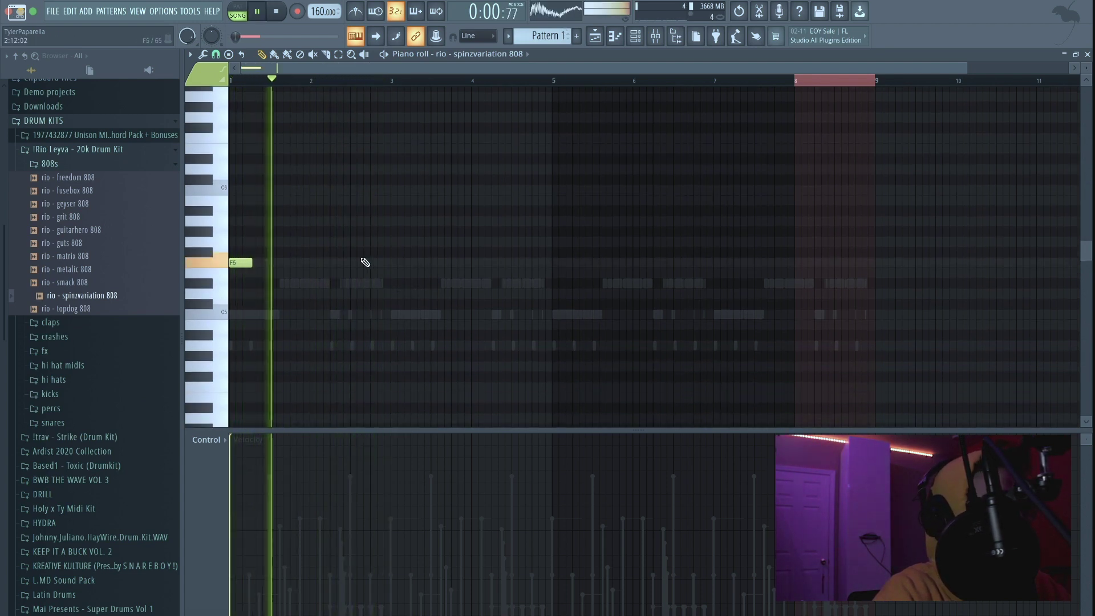
left_click(258, 263)
right_click(272, 264)
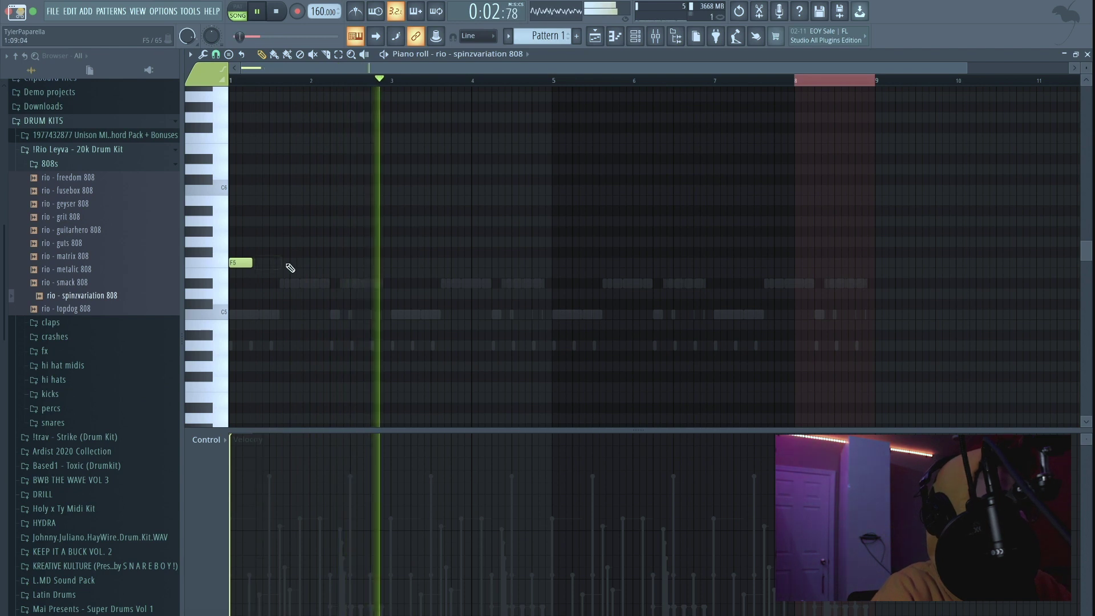
left_click(400, 263)
Step: Set the rio - spinzvariation 808 channel to cut itself
left_click(635, 36)
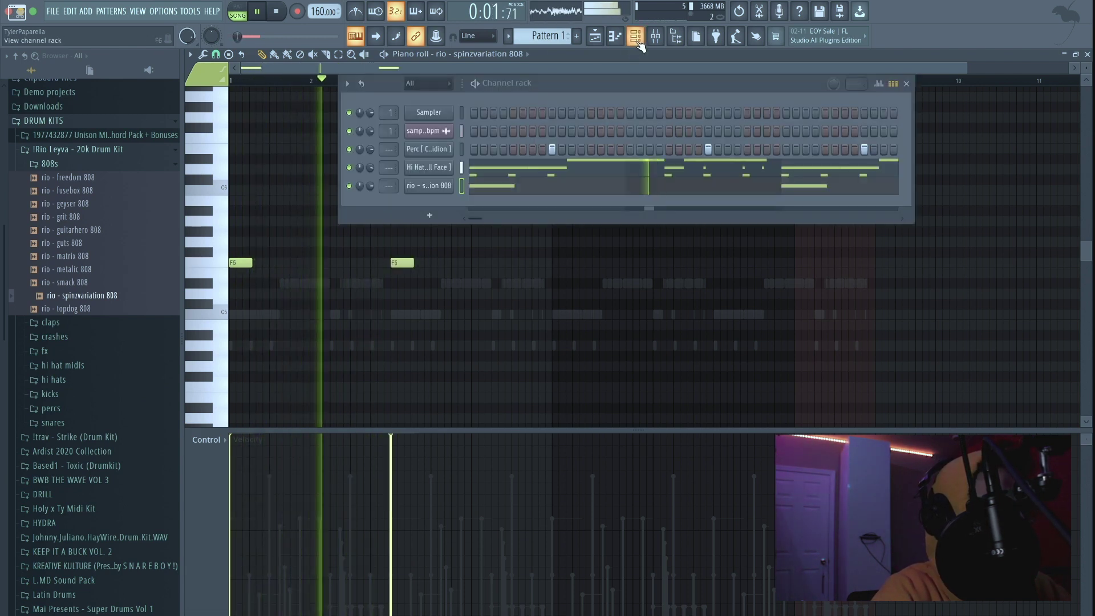
right_click(445, 182)
left_click(470, 263)
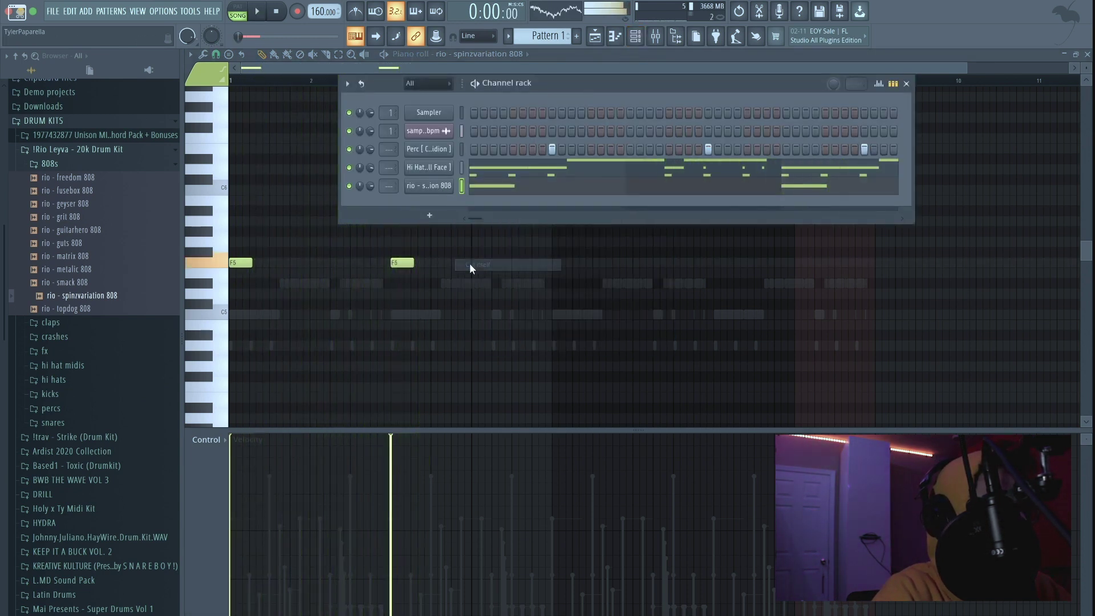
Step: Lower the bar 3 note of the 808 line to C#5 and compare it with the octave above during playback
left_click_drag(437, 293, 381, 241)
key("shift+Down")
key("shift+Down")
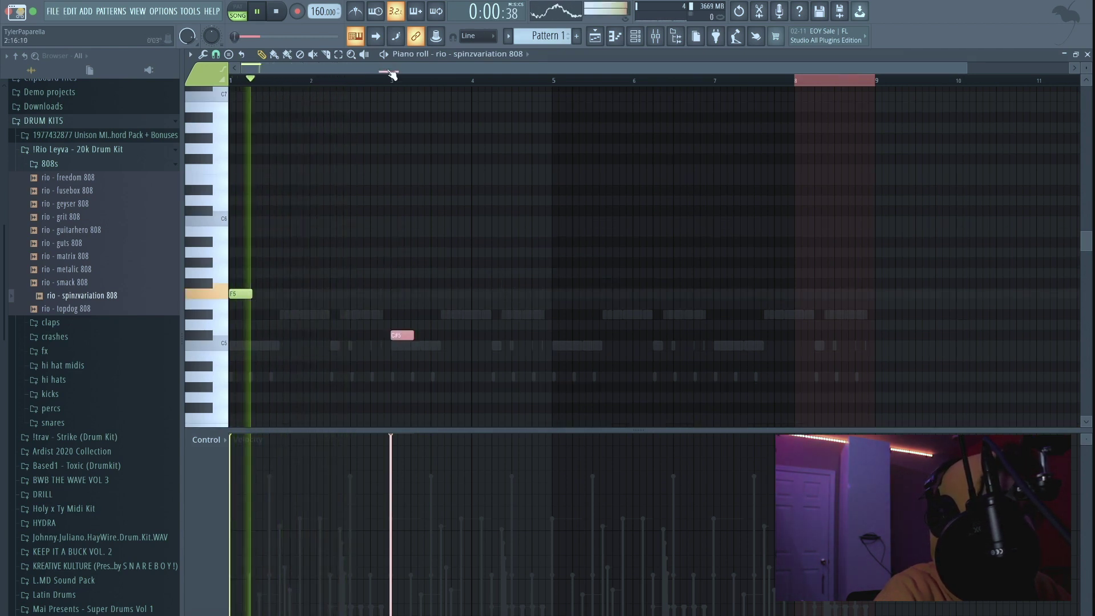
left_click(391, 79)
key("ctrl+Up")
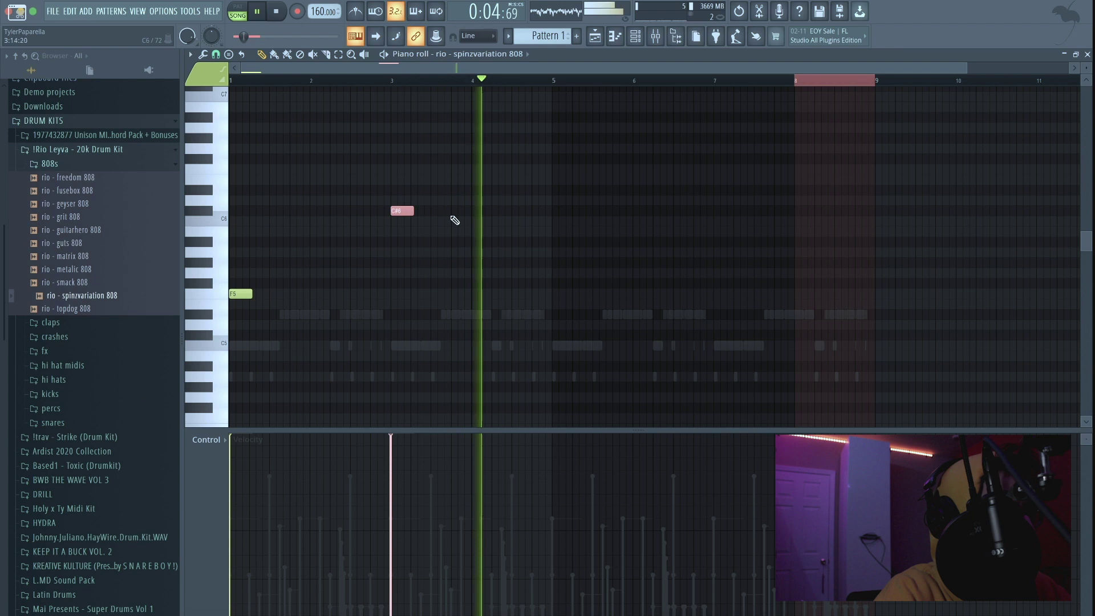
key("ctrl+Down")
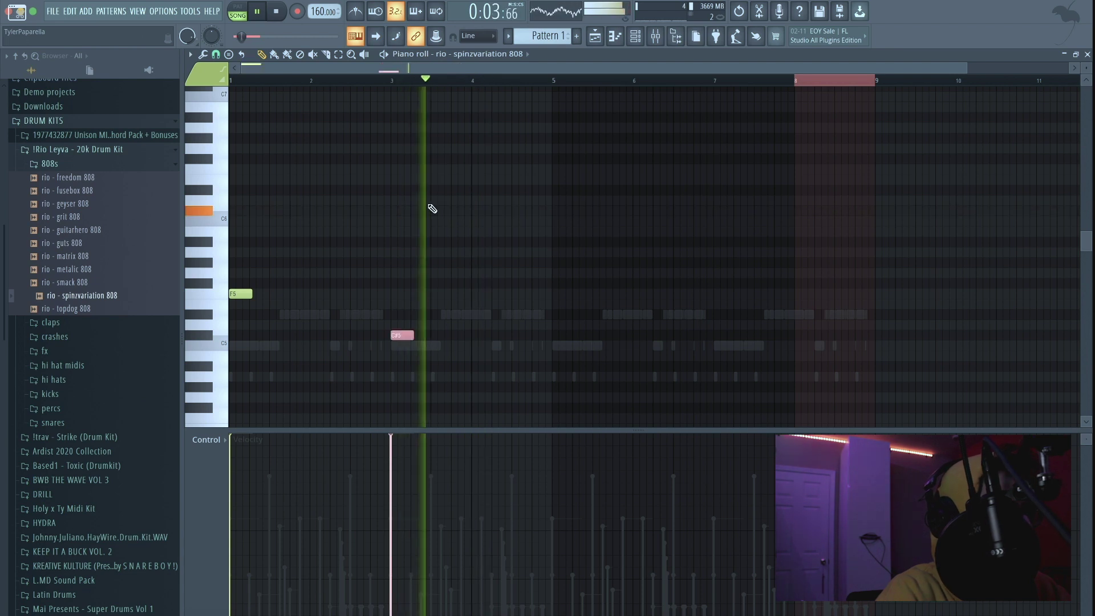
Step: Try a D#5 note at the start of bar 4 and play back the 808 line
left_click(479, 315)
scroll(498, 328, "down", 1)
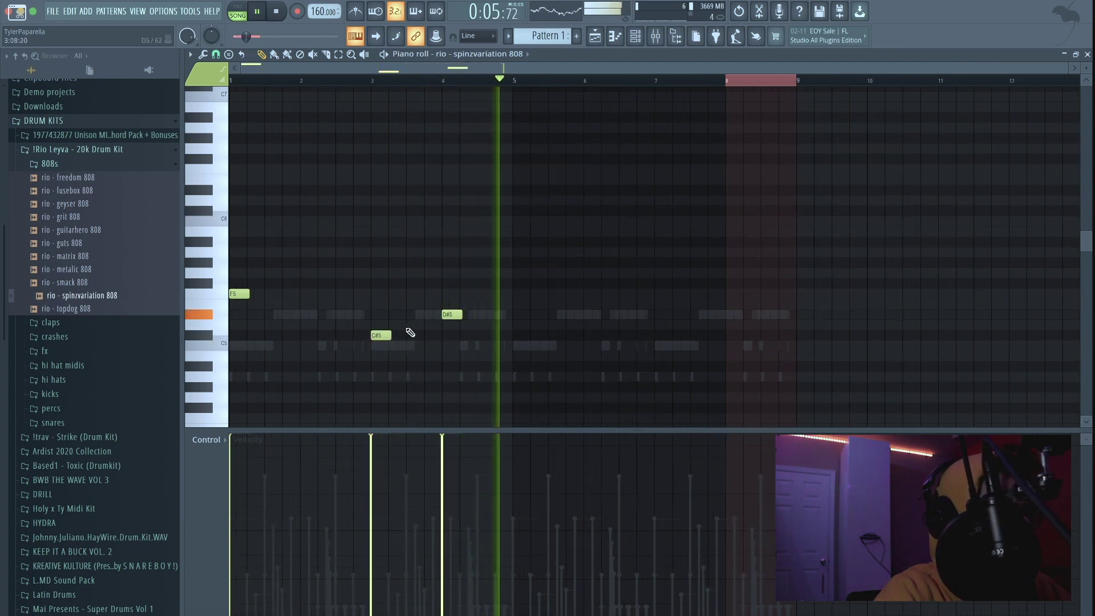
key("space")
key("space")
Step: Lower the bar 3 note of the 808 line to C5 and play it back
left_click_drag(401, 363, 354, 293, "ctrl")
key("space")
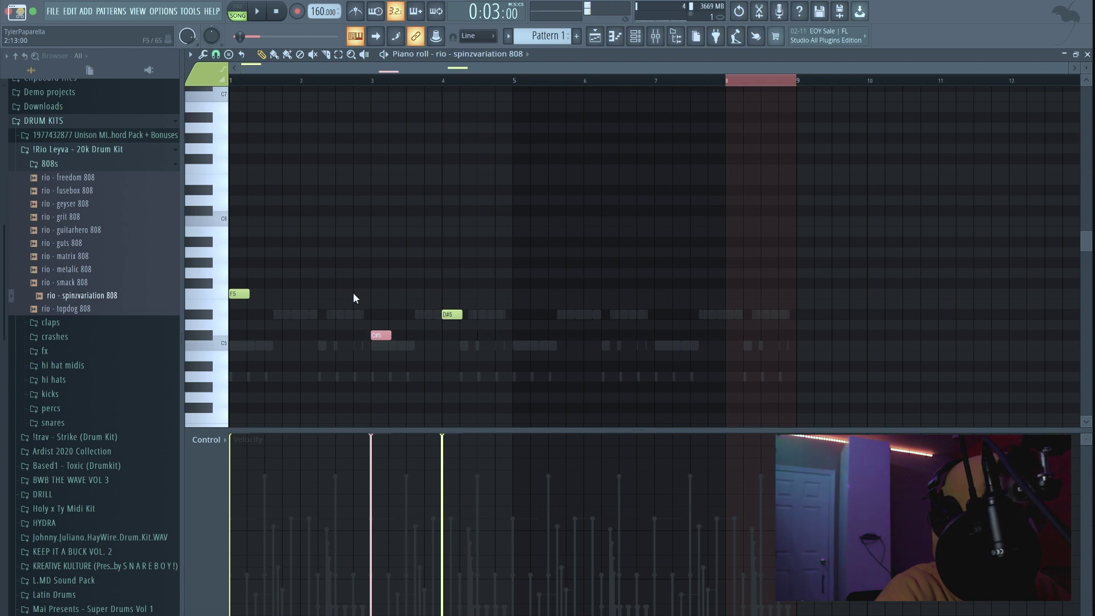
key("space")
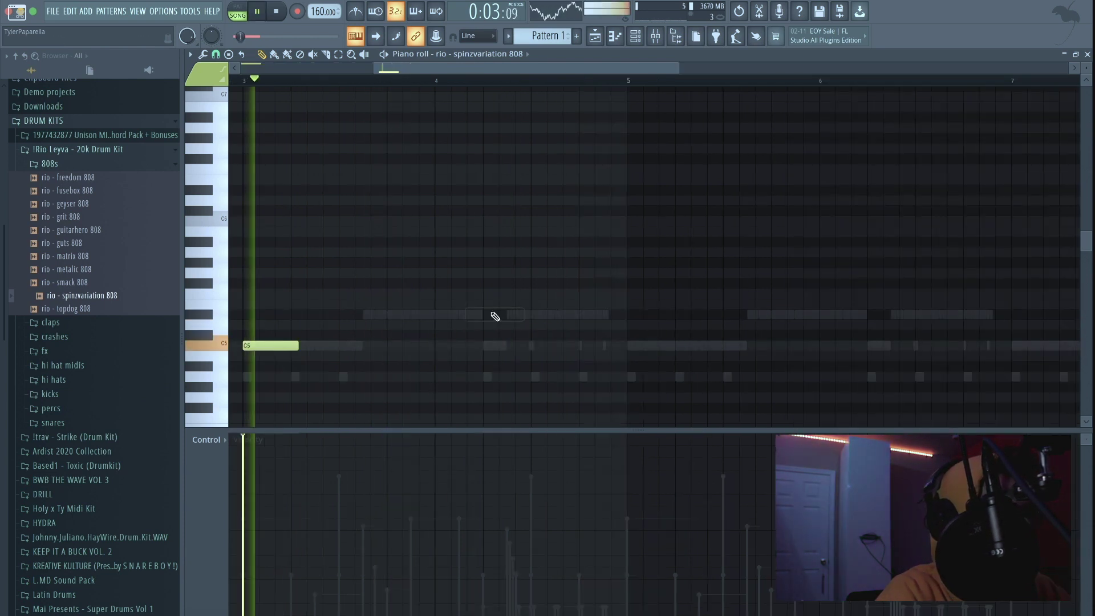
Step: Set the piano roll snap to 1/4 beat and add two short D#5 notes at steps 3 and 5 of bar 4, checking them in playback
left_click(215, 54)
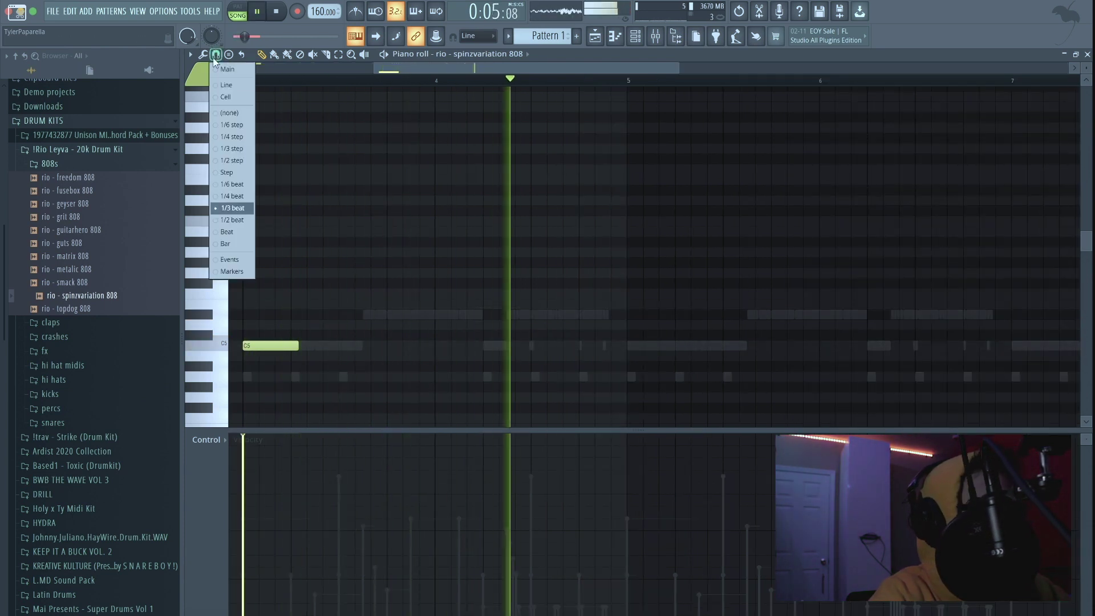
left_click(244, 196)
key("space")
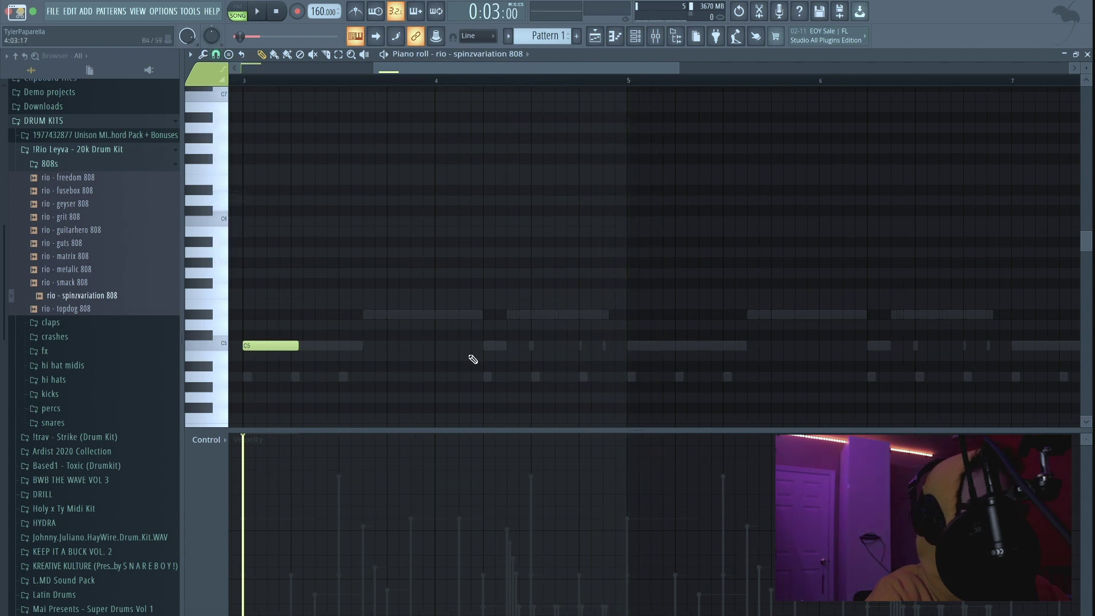
left_click(460, 312)
key("space")
left_click_drag(509, 315, 463, 315)
left_click(482, 315)
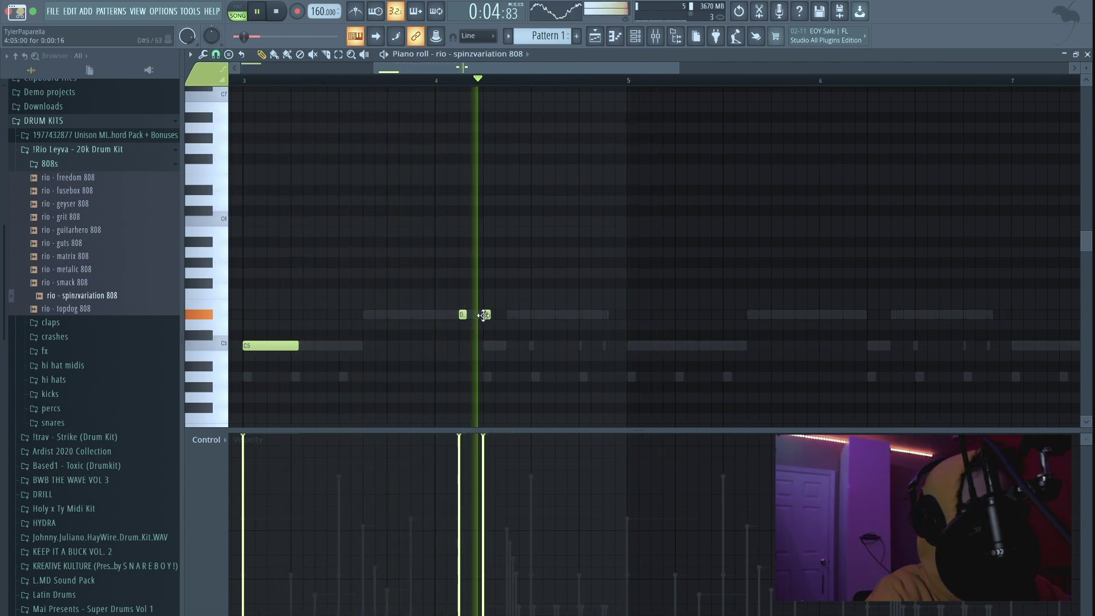
scroll(485, 317, "down", 3)
key("space")
key("space")
scroll(386, 242, "left", 2)
scroll(385, 242, "down", 1)
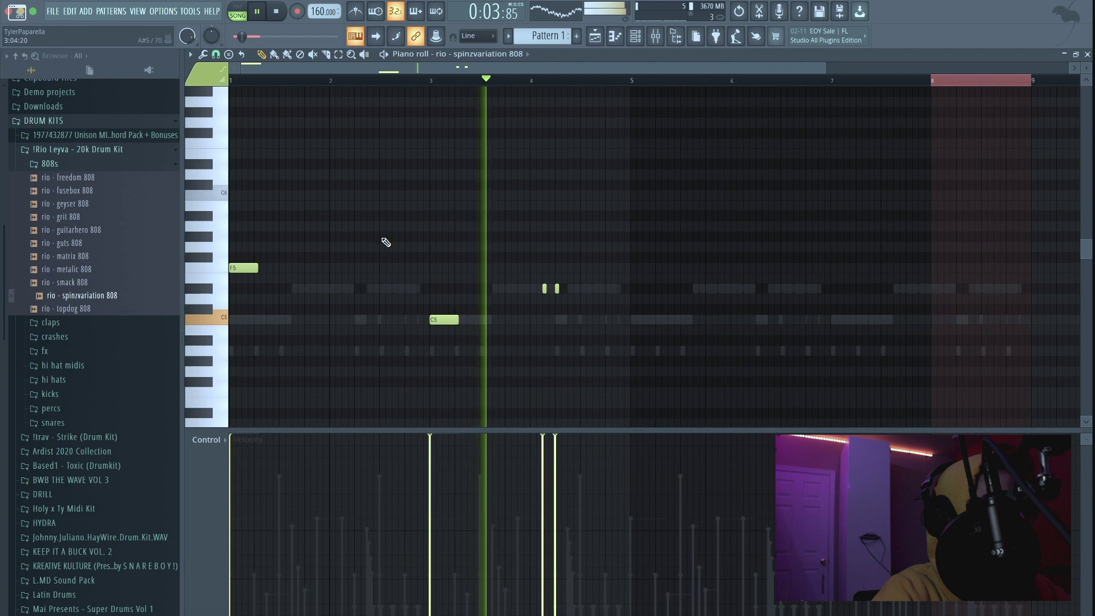
Step: Try the whole 808 line one octave higher while it plays
key("ctrl+Up")
scroll(482, 228, "up", 3)
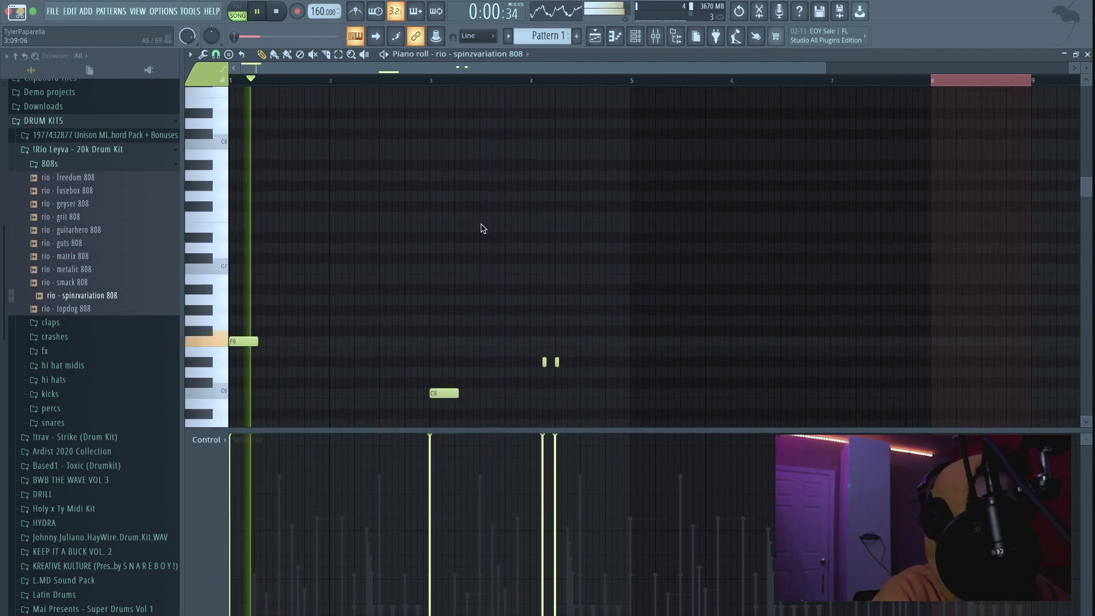
scroll(496, 264, "down", 3)
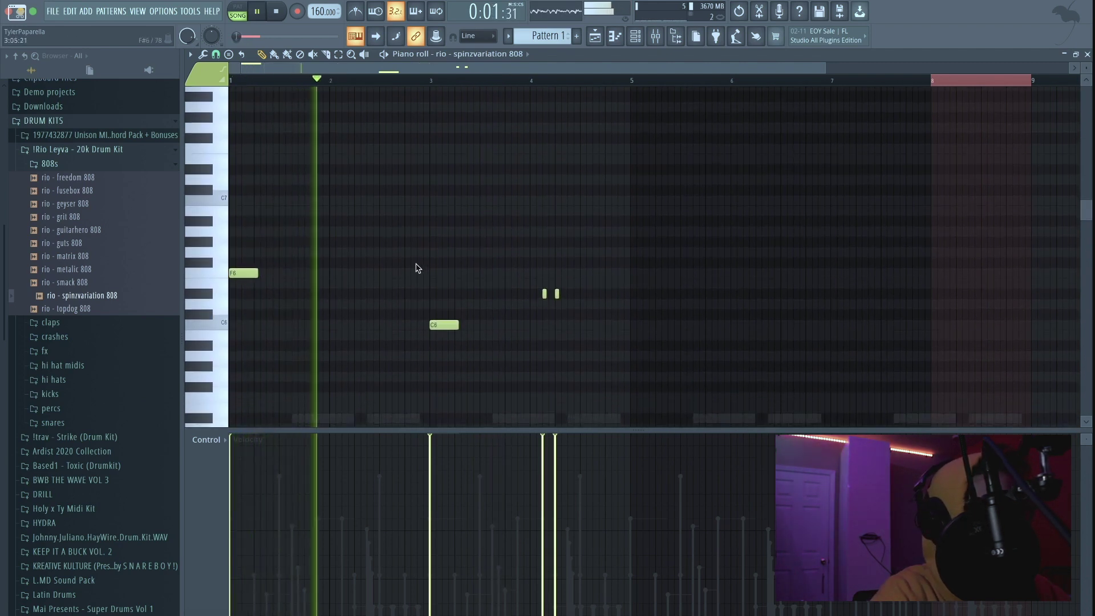
Step: Add a short note at step 5 of bar 2, lower it to C6 and play back the 808 line
left_click(358, 294)
key("space")
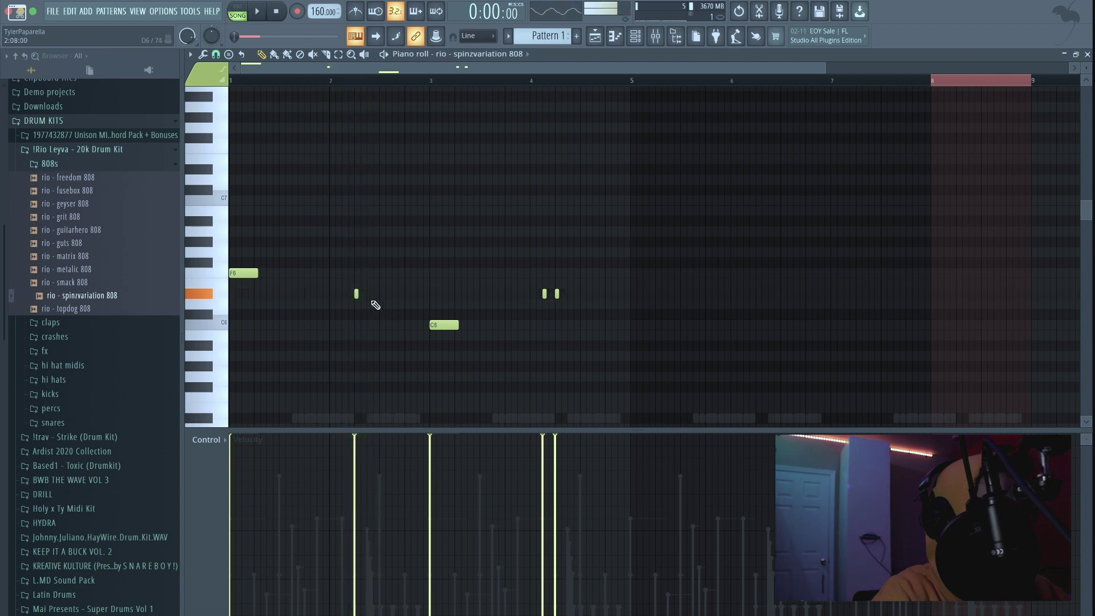
key("space")
left_click_drag(375, 305, 310, 240, "ctrl")
key("shift+Down")
key("shift+Down")
key("shift+Down")
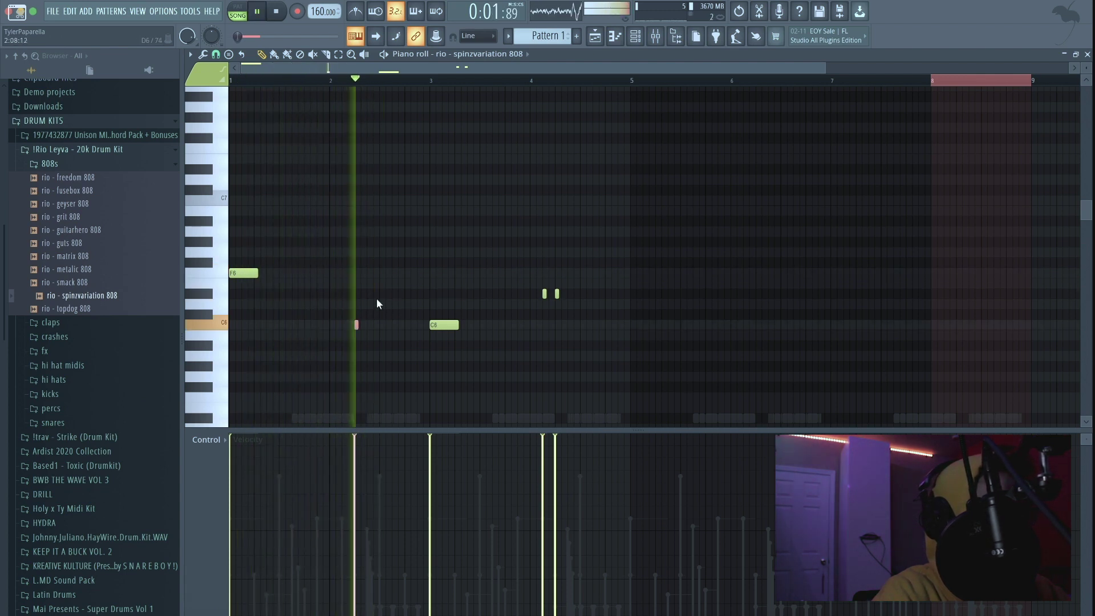
scroll(406, 341, "up", 2)
scroll(428, 342, "down", 2)
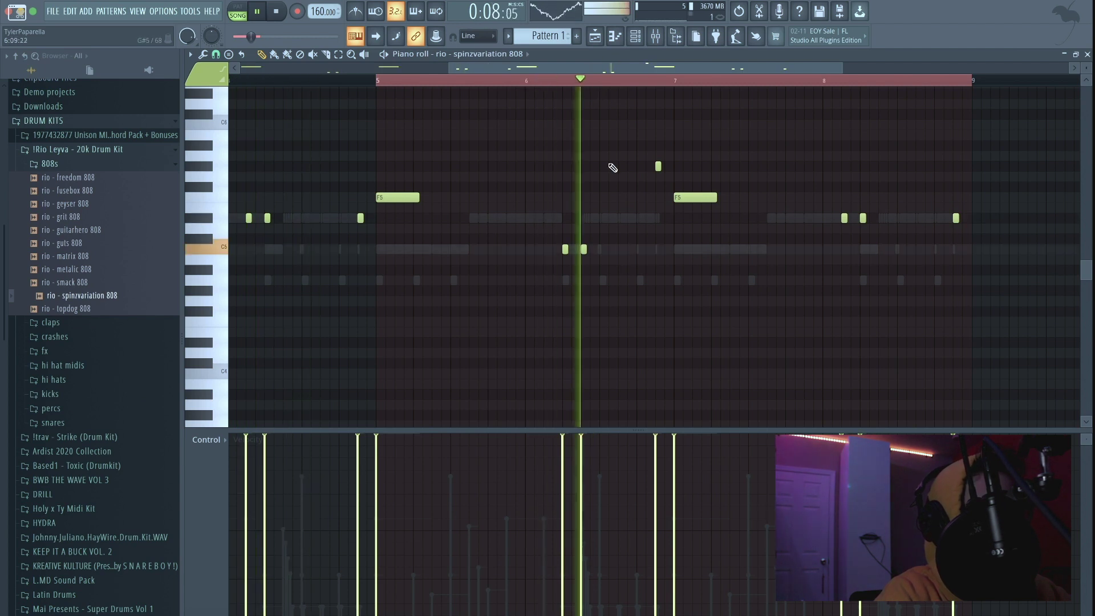
scroll(630, 193, "down", 1, "ctrl")
scroll(630, 192, "down", 1, "ctrl")
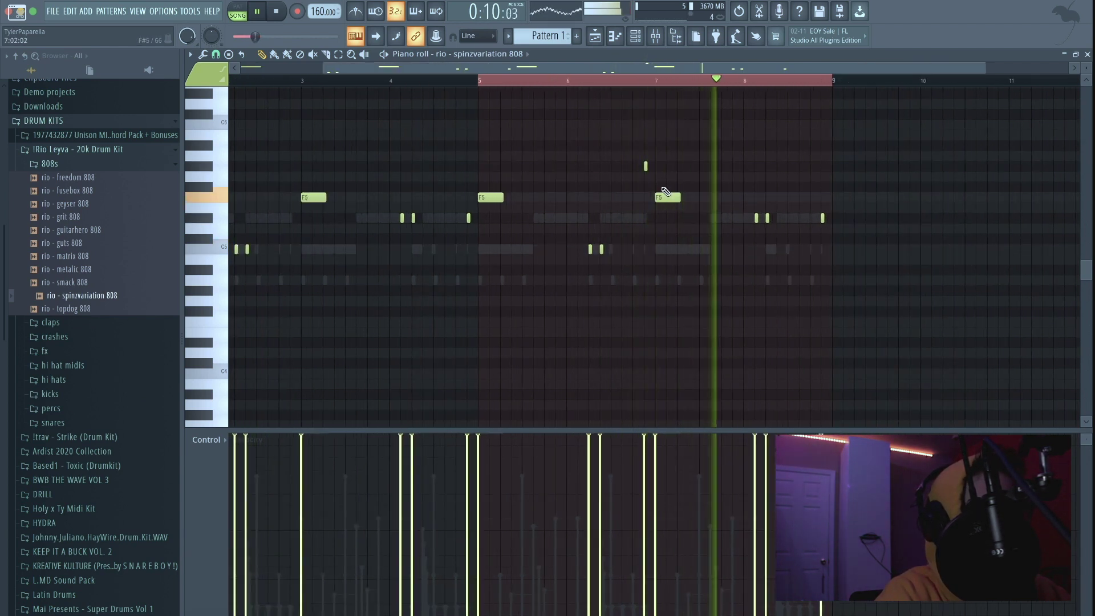
Step: Replace the 808 channel's sample with 808 - Zay Spinz [ C ] from the Ardist 2020 Collection's clean short 808s and play it back
key("F6")
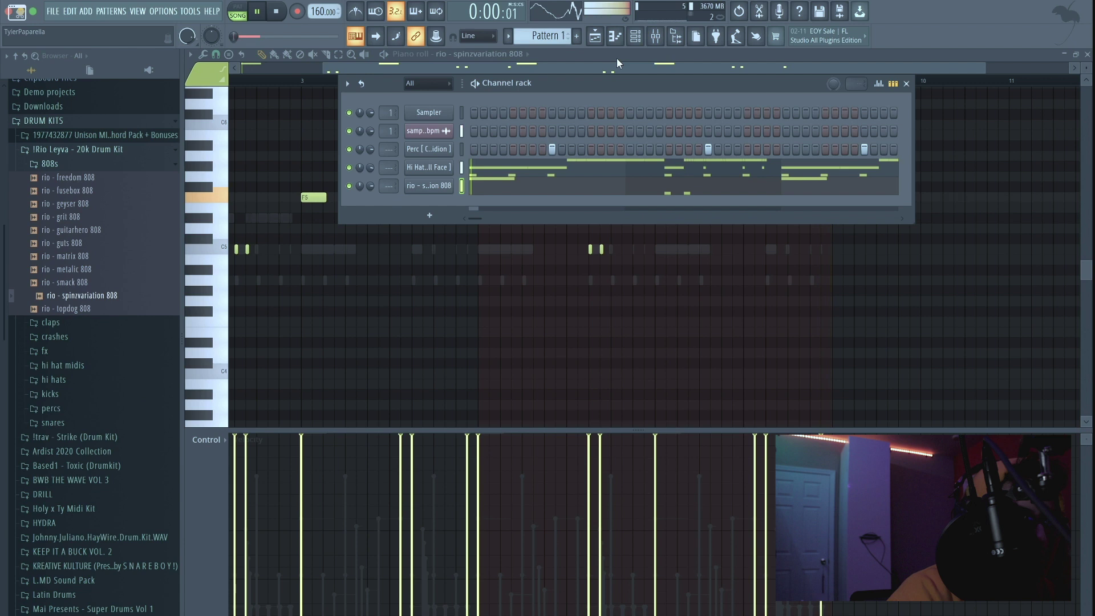
key("space")
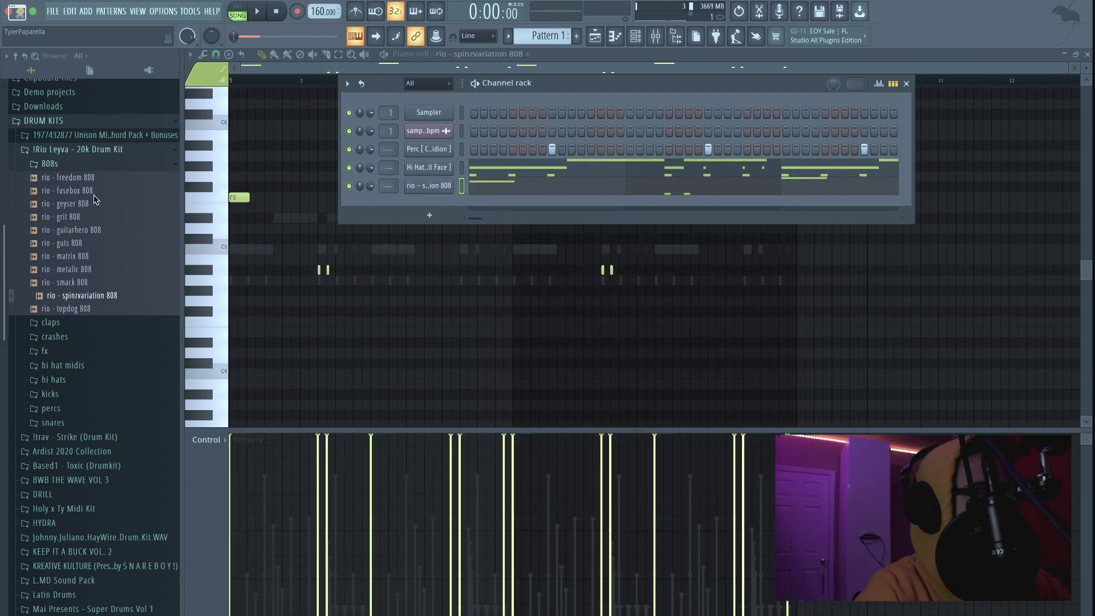
scroll(91, 416, "down", 3)
left_click(83, 398)
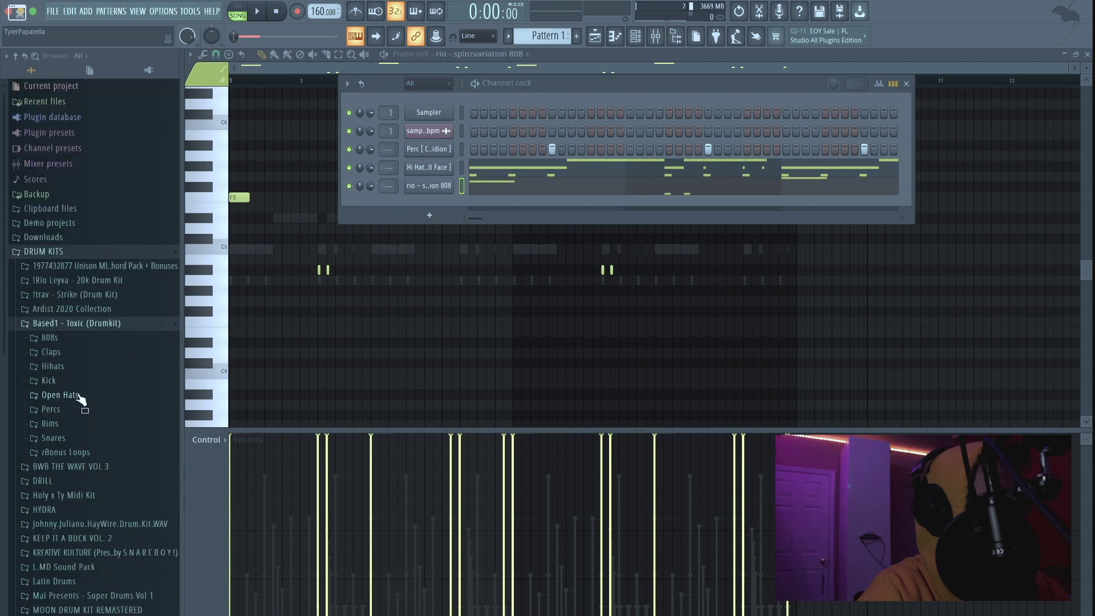
left_click(73, 328)
left_click(83, 521)
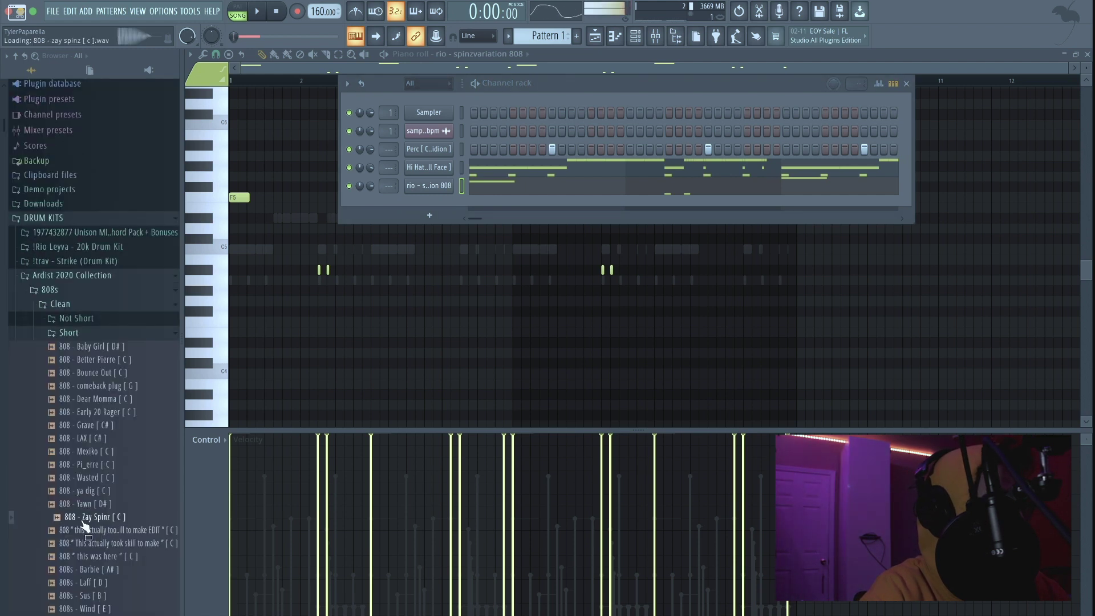
left_click_drag(429, 189, 429, 190)
key("space")
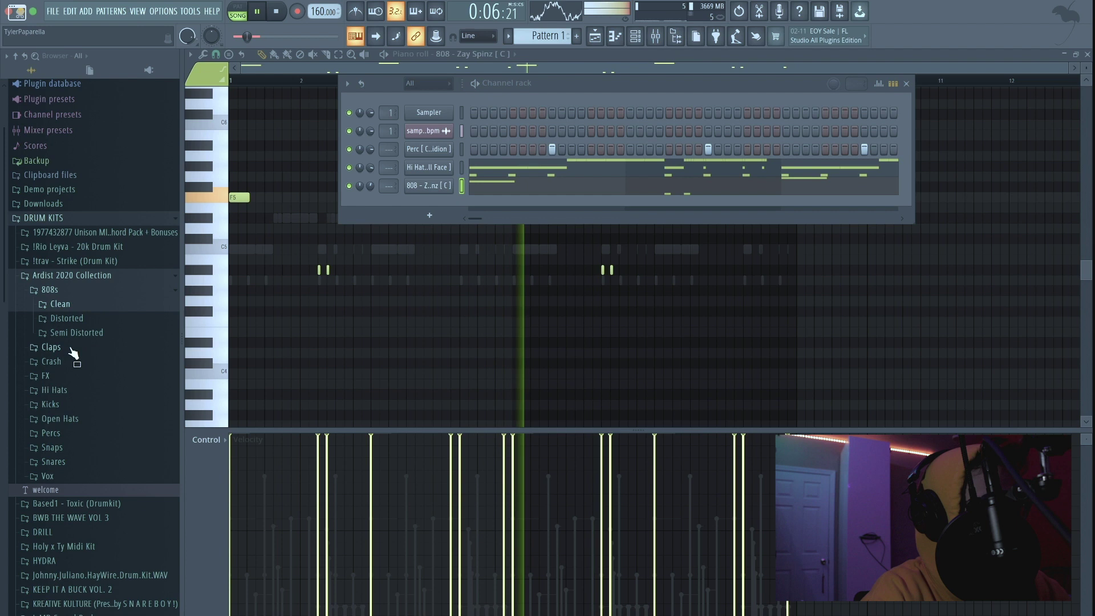
Step: Look through the kick folders of the Ardist 2020 Collection and close the kit again
left_click(51, 404)
left_click(63, 423)
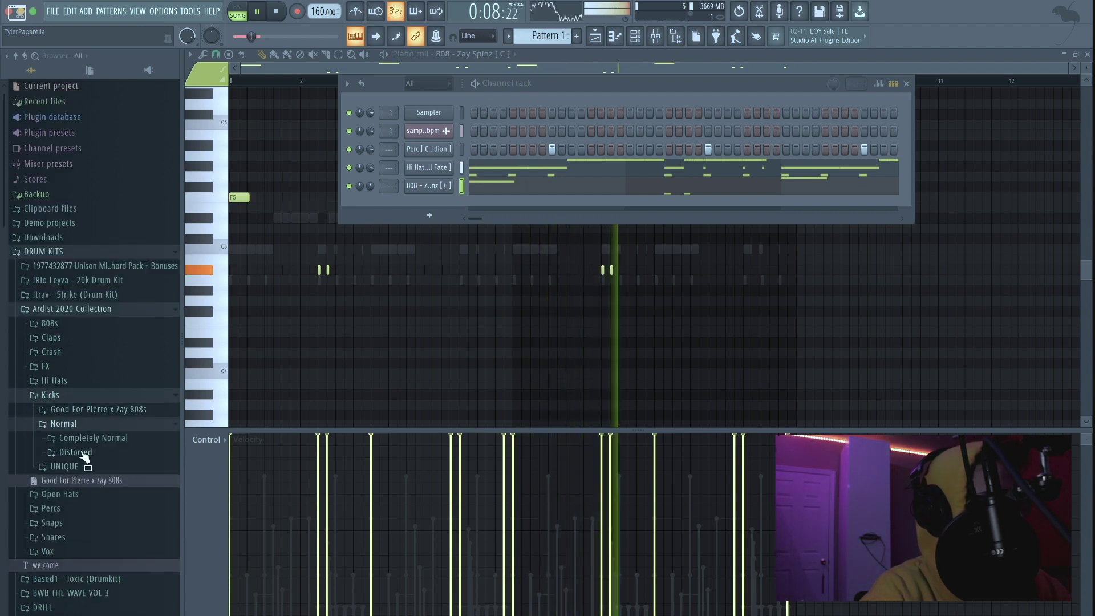
left_click(72, 308)
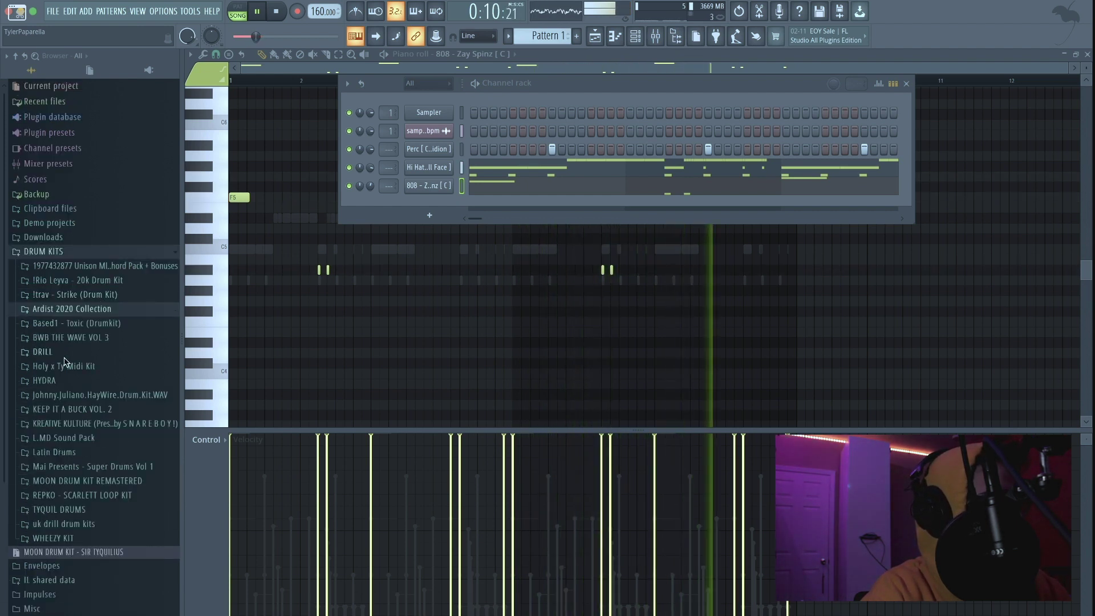
Step: Duplicate the Pattern 1 clip on Track 4 of the playlist until it fills all 32 bars under the melody sample
left_click(597, 37)
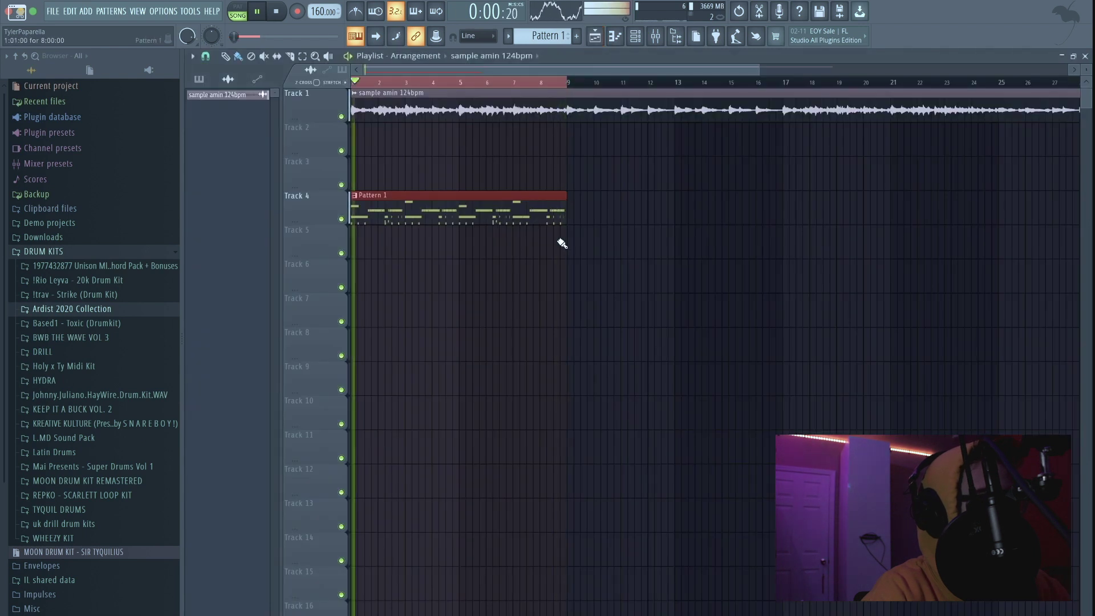
key("ctrl+b")
scroll(598, 241, "down", 2)
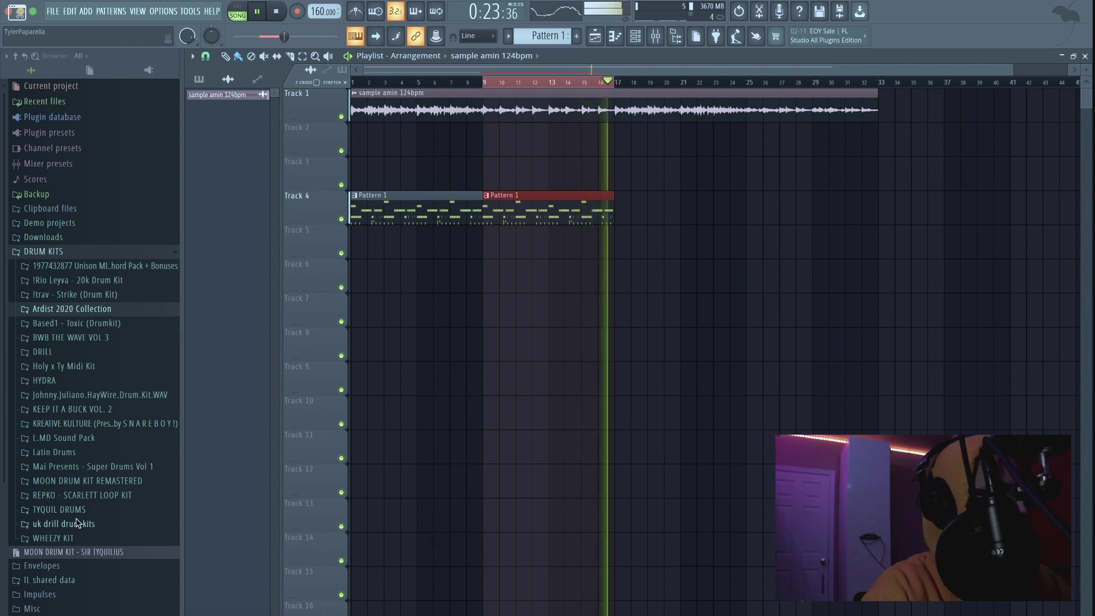
scroll(79, 494, "down", 3)
scroll(78, 493, "down", 3)
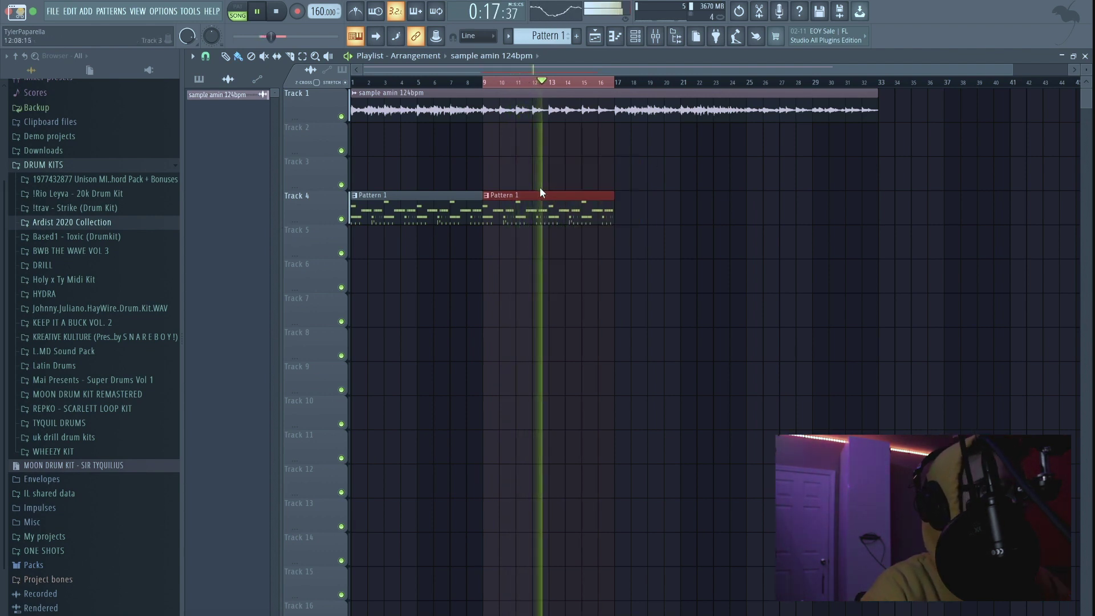
key("ctrl+b")
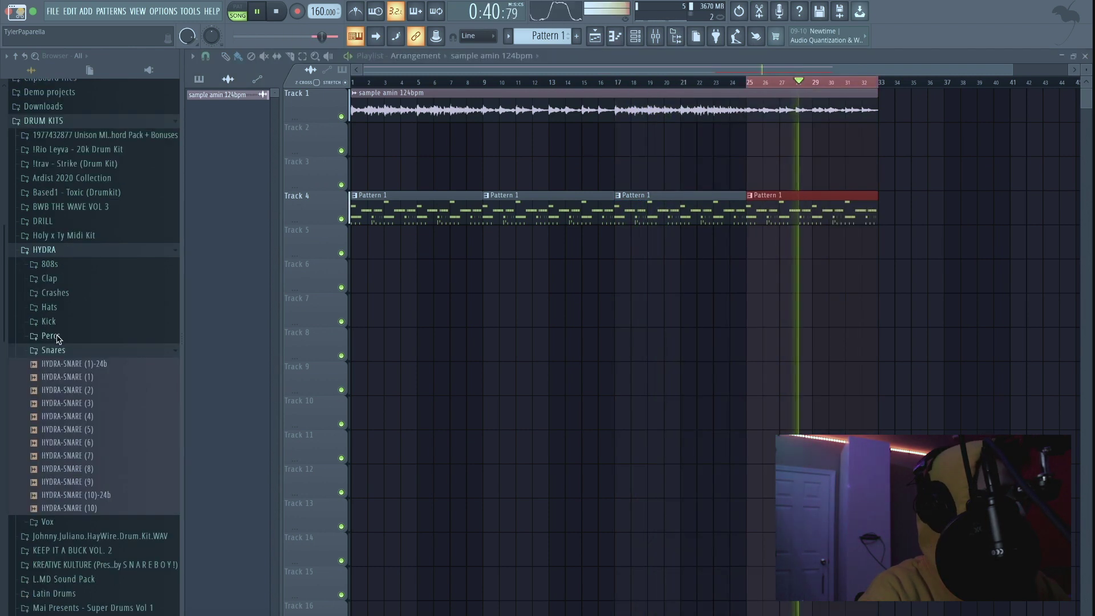
Step: Audition the HYDRA kicks, then add HYDRA-KICK (4) as a new channel with hits at steps 1 and 23
left_click(56, 325)
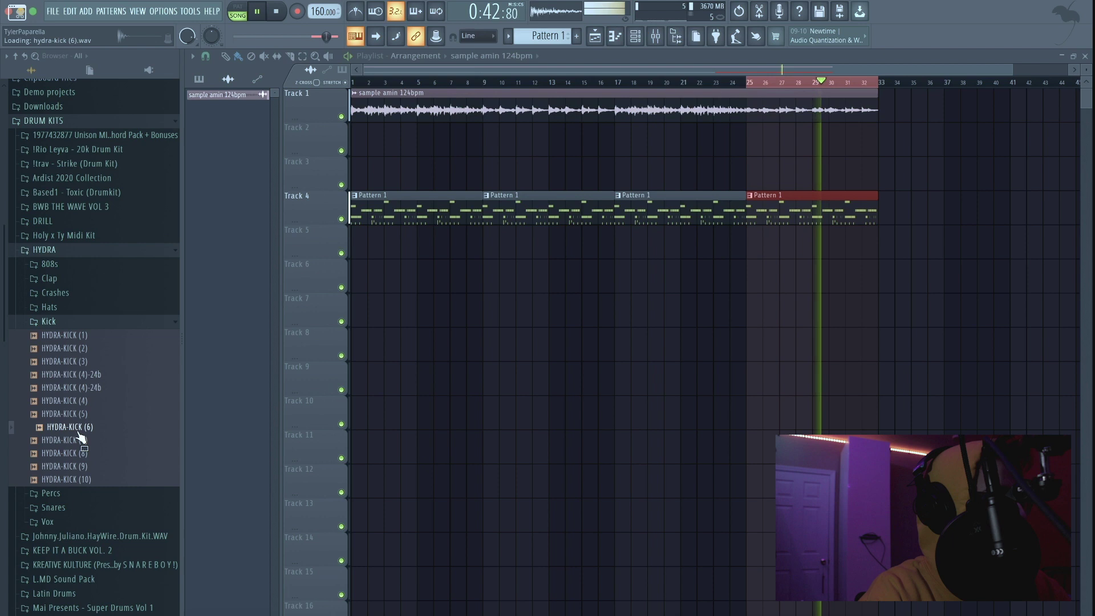
key("space")
key("space")
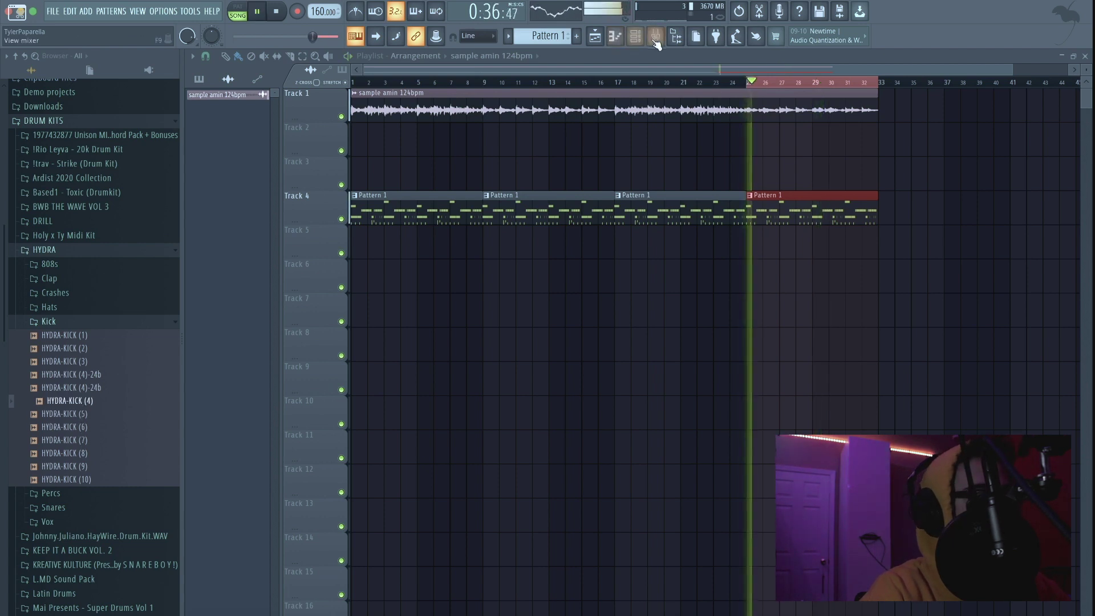
key("F6")
left_click_drag(108, 411, 464, 206)
key("space")
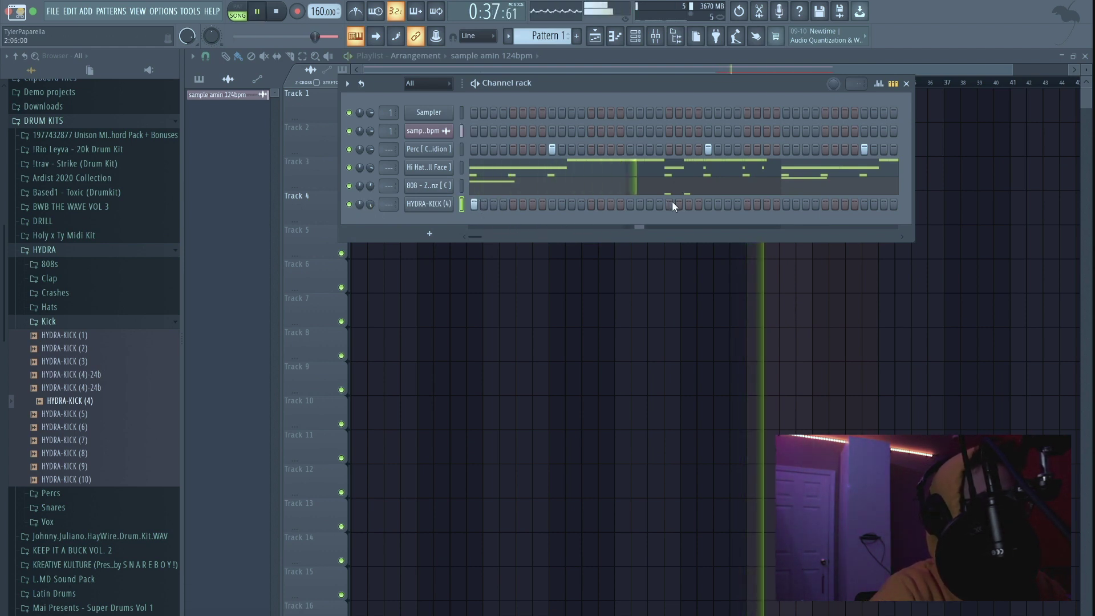
left_click(688, 204)
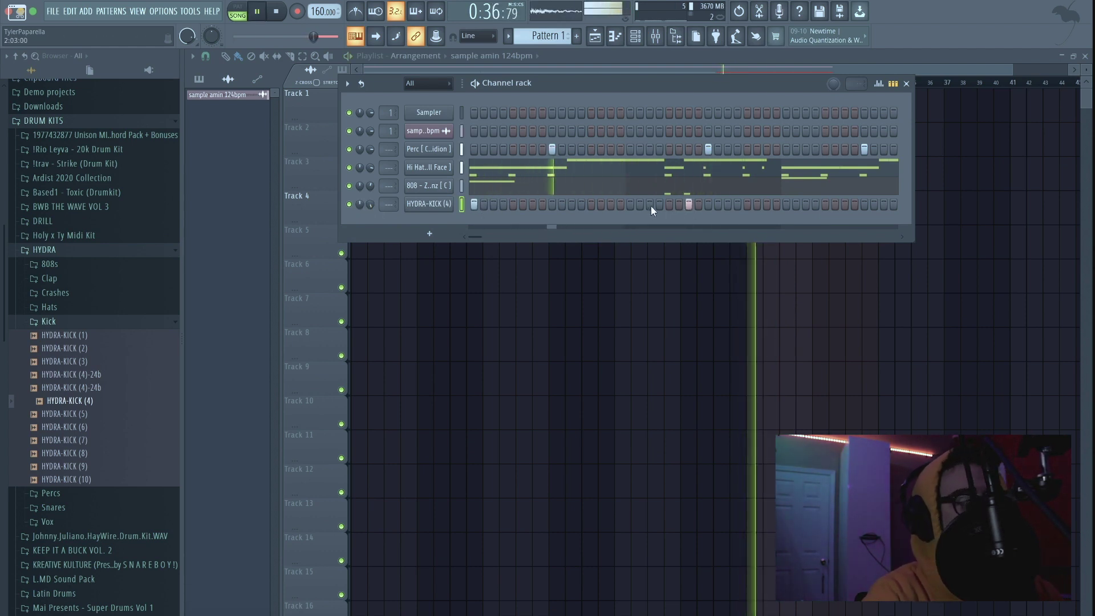
Step: Complete the kick with hits at steps 1, 7 and 13 of bar 3 and step 7 of bar 4, and duplicate the four bars into bars 5–8
right_click(427, 200)
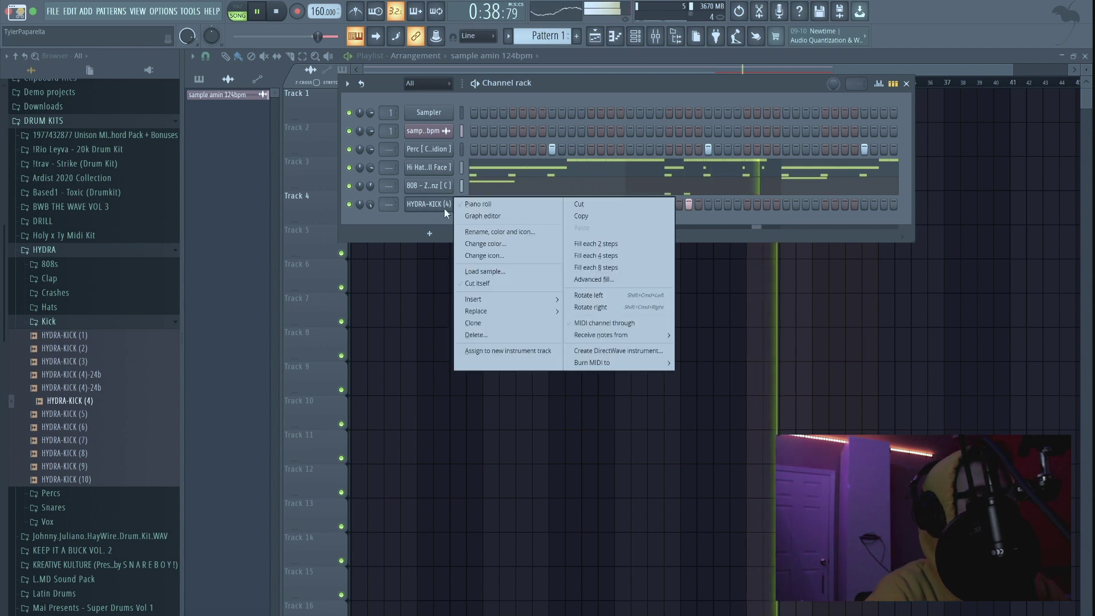
left_click(507, 202)
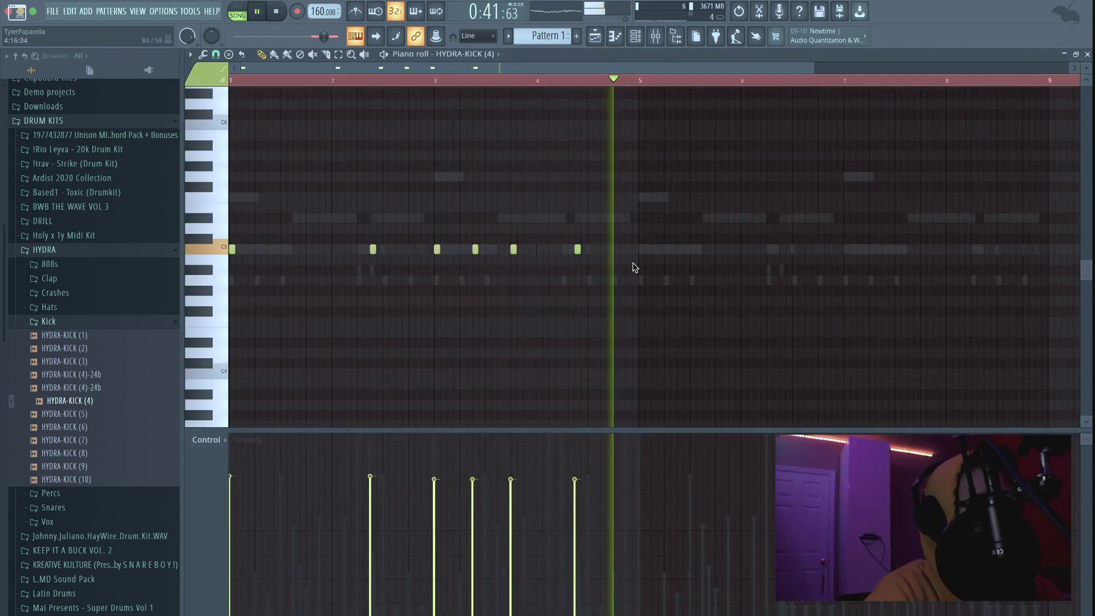
scroll(644, 134, "down", 1)
key("ctrl+a")
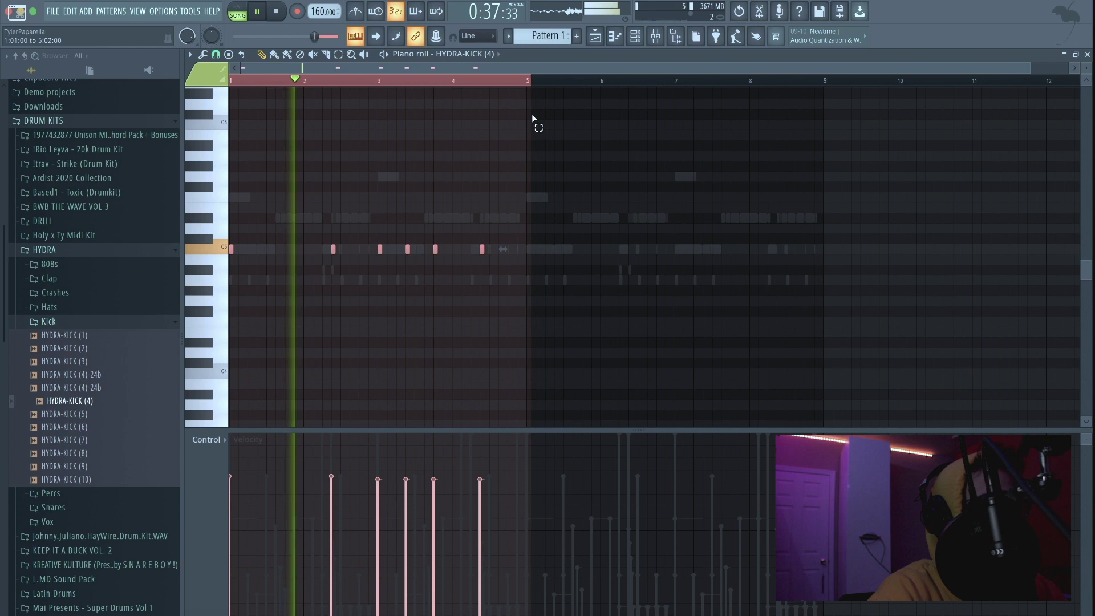
key("ctrl+b")
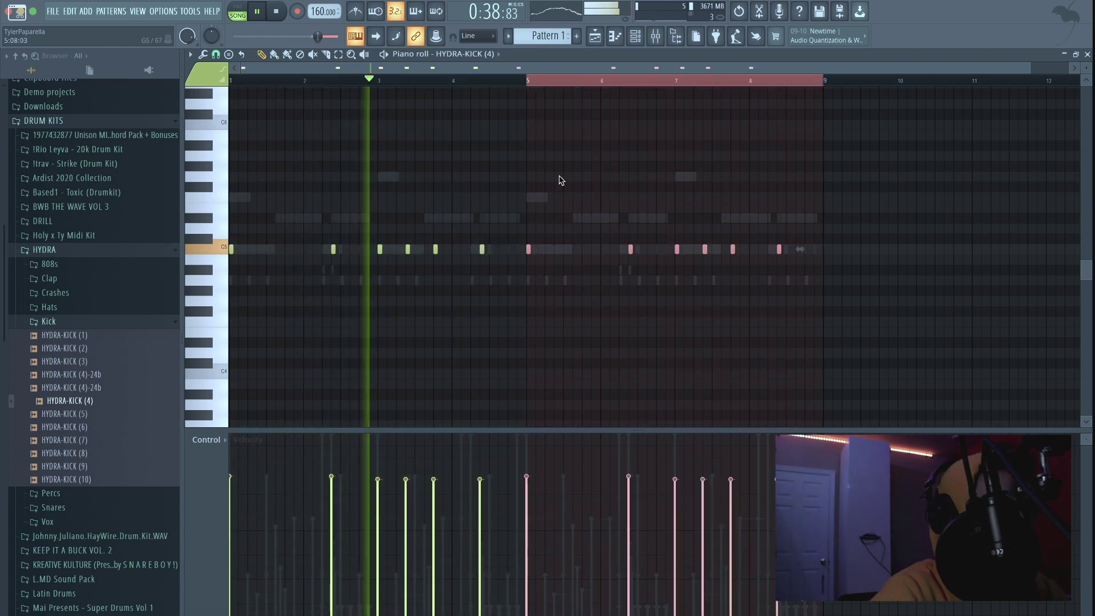
left_click(314, 166)
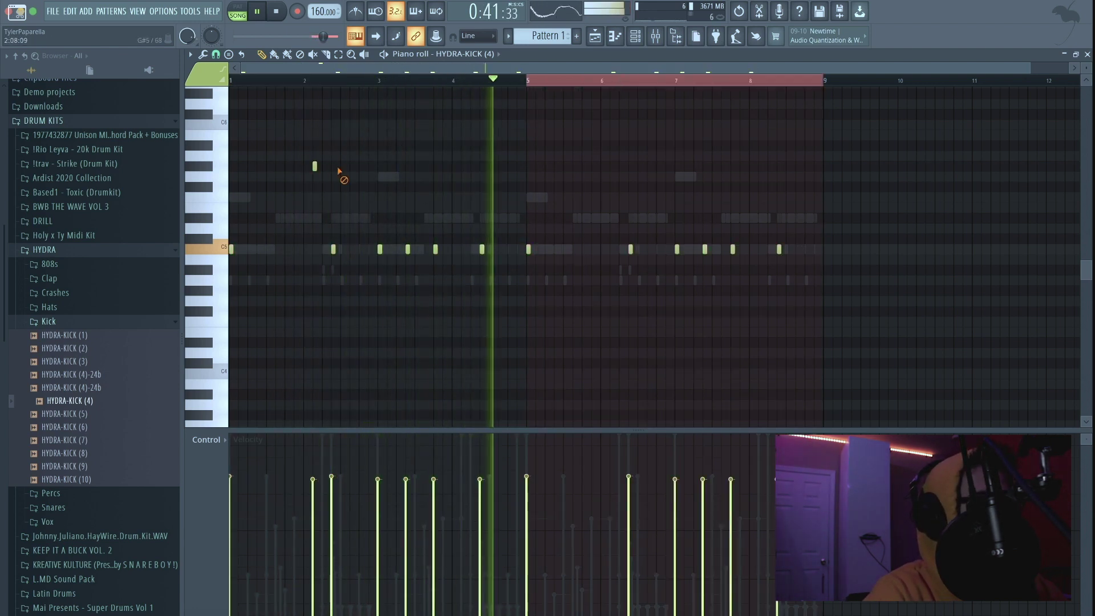
right_click(314, 166)
Step: Set the playlist loop to bars 9 through 16 and play the arrangement back
left_click(594, 37)
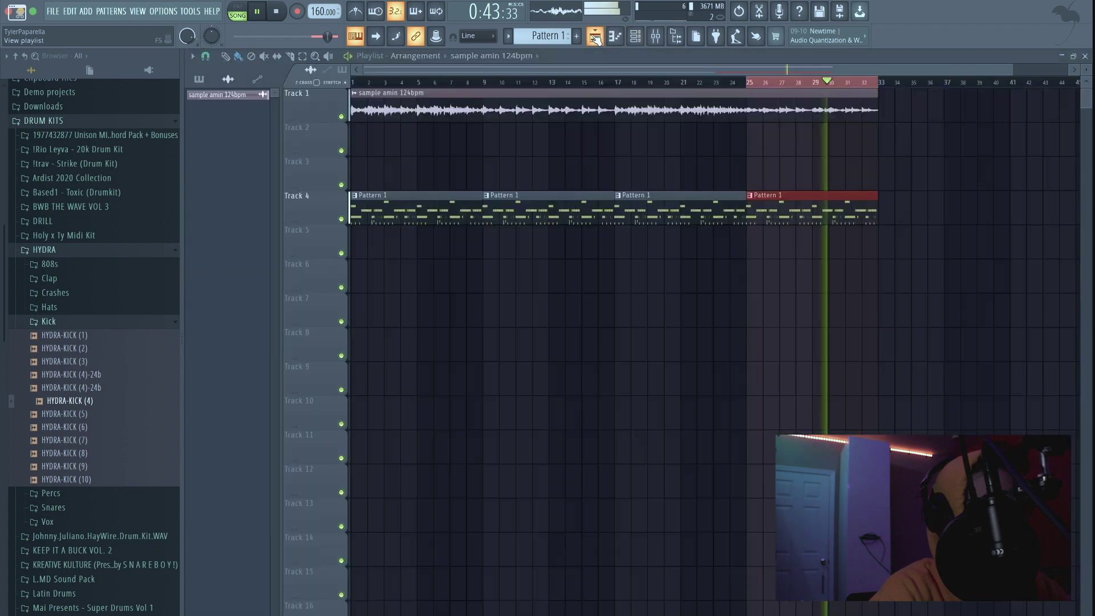
left_click(58, 328)
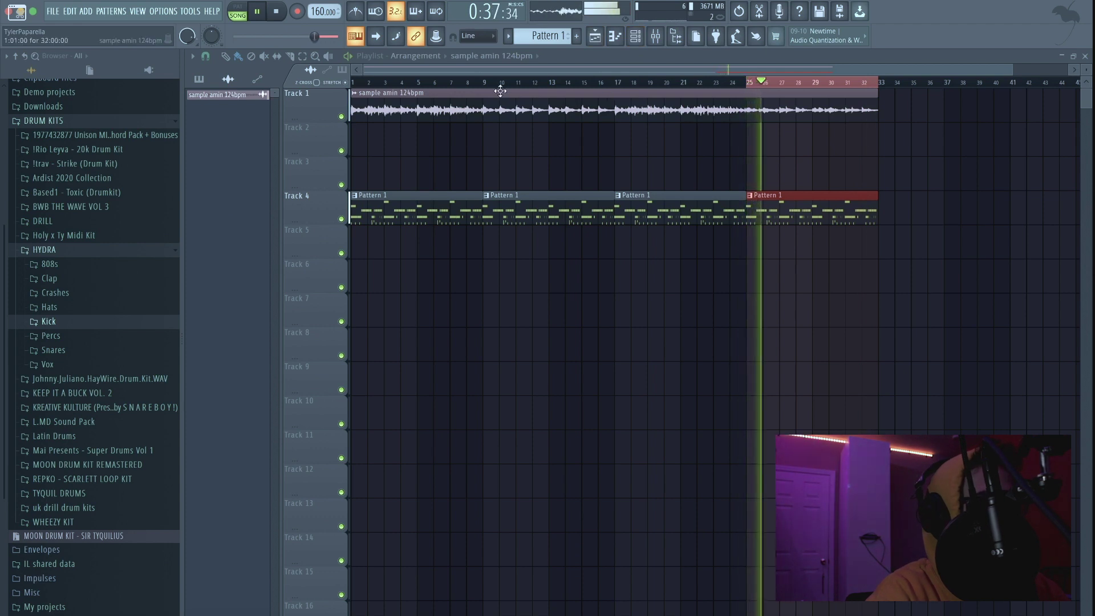
left_click(484, 83, "ctrl")
key("space")
key("space")
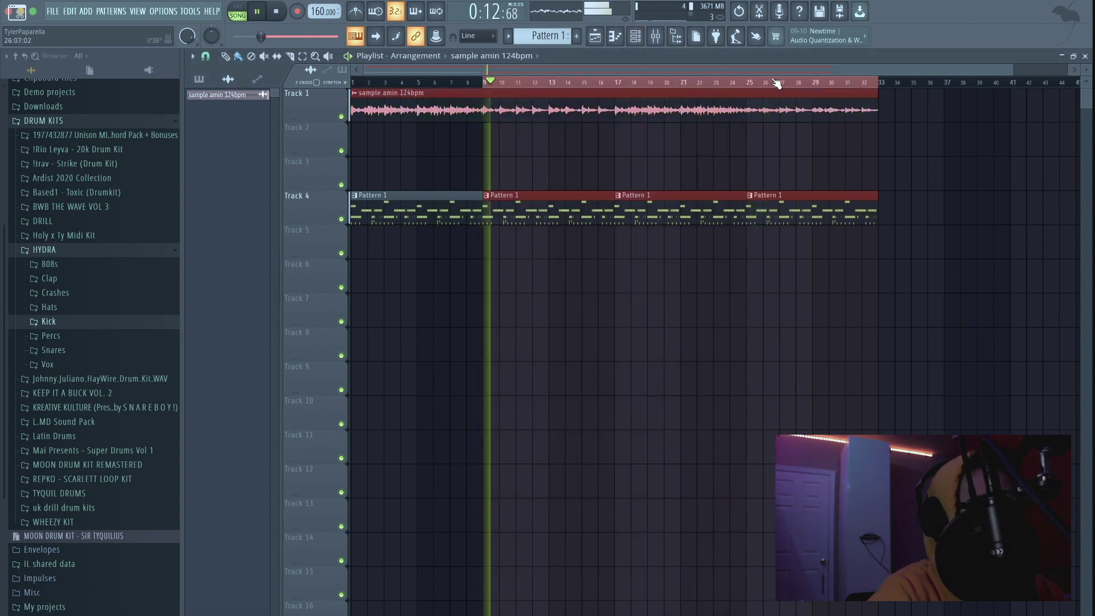
left_click_drag(778, 83, 614, 94)
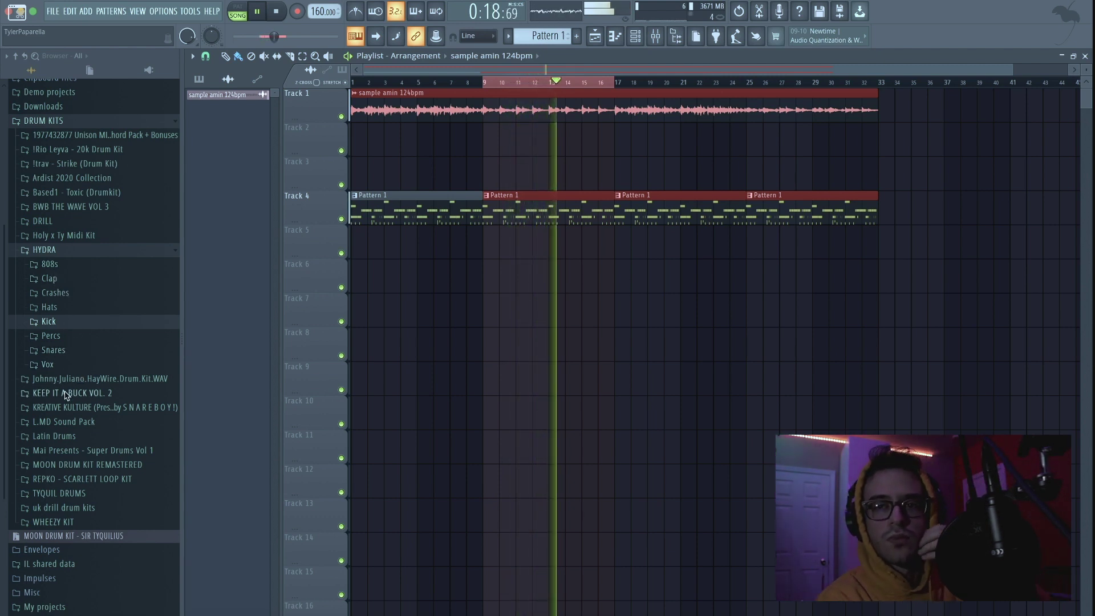
key("space")
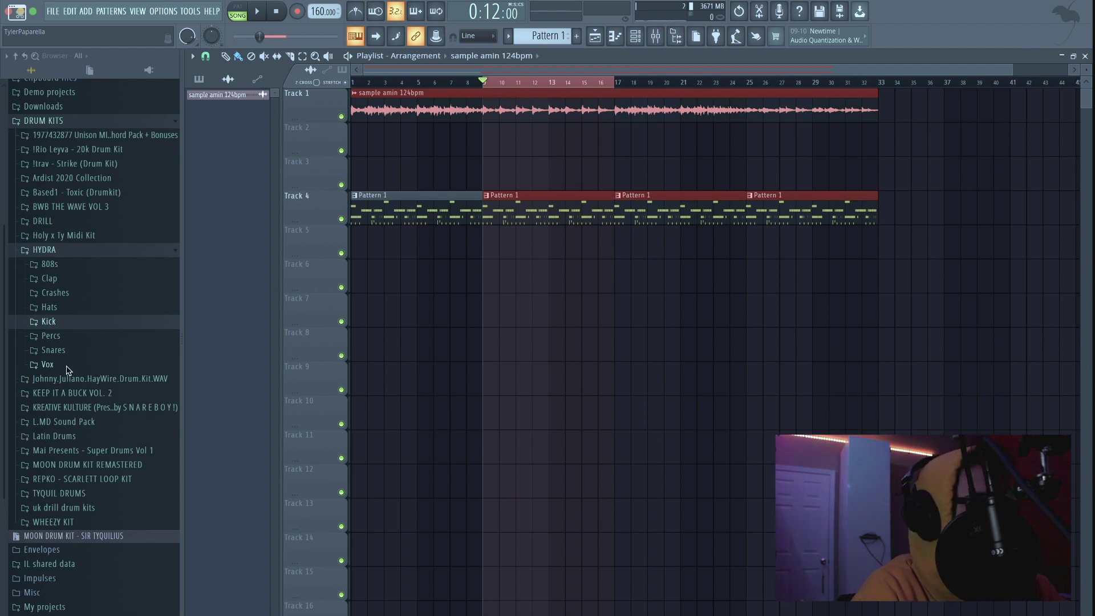
Step: Add the HYDRA-OH (Murda) open hat as a new channel with a hit at step 7 and open its piano roll
left_click(50, 307)
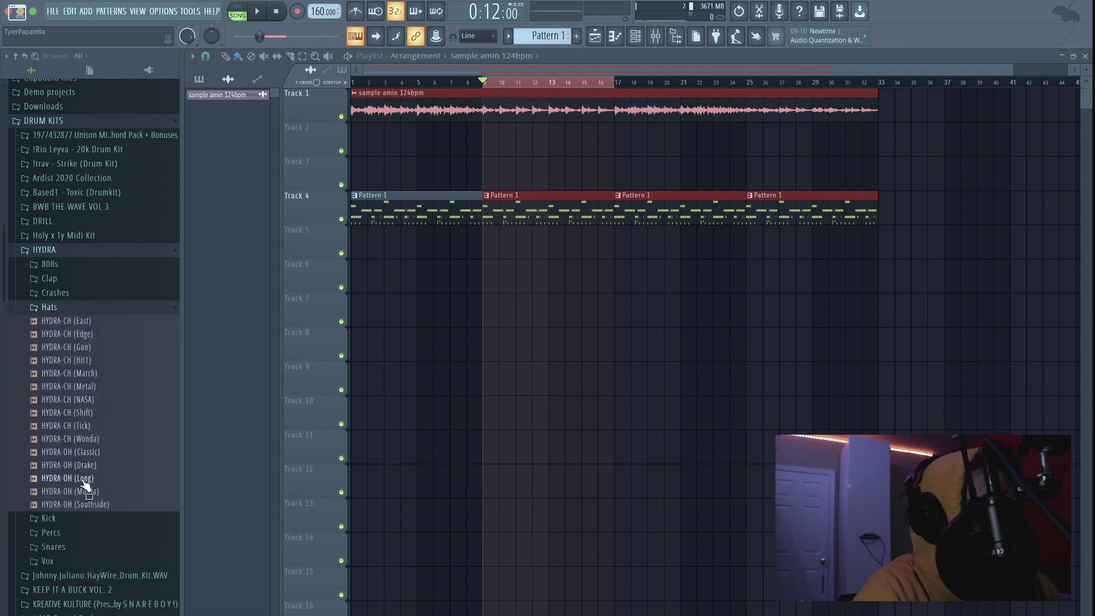
left_click(635, 36)
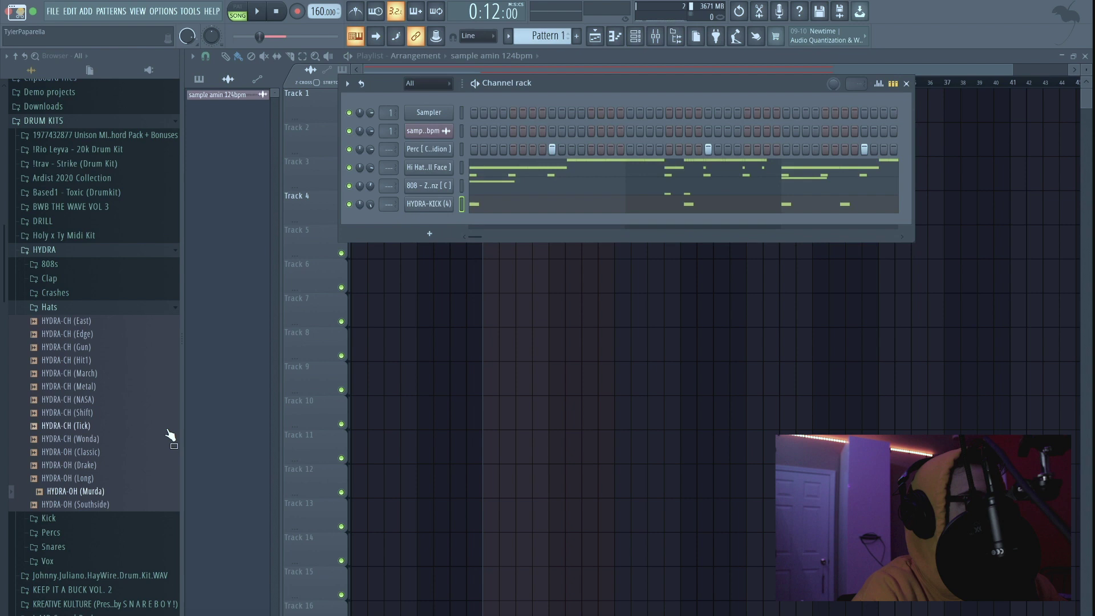
key("space")
left_click_drag(93, 489, 432, 220)
left_click(532, 221)
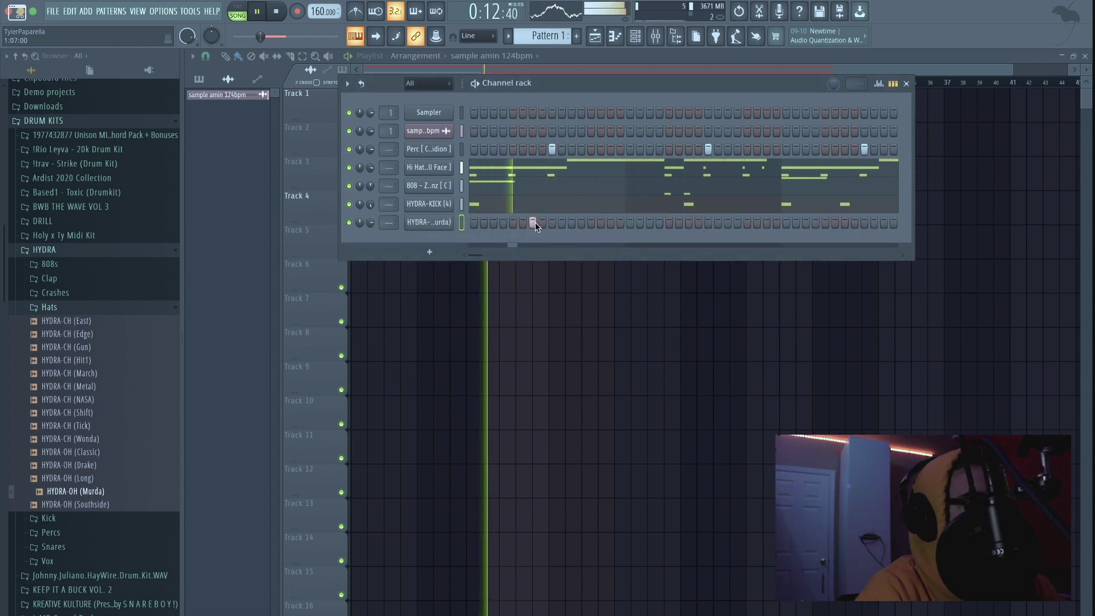
right_click(432, 221)
left_click(505, 221)
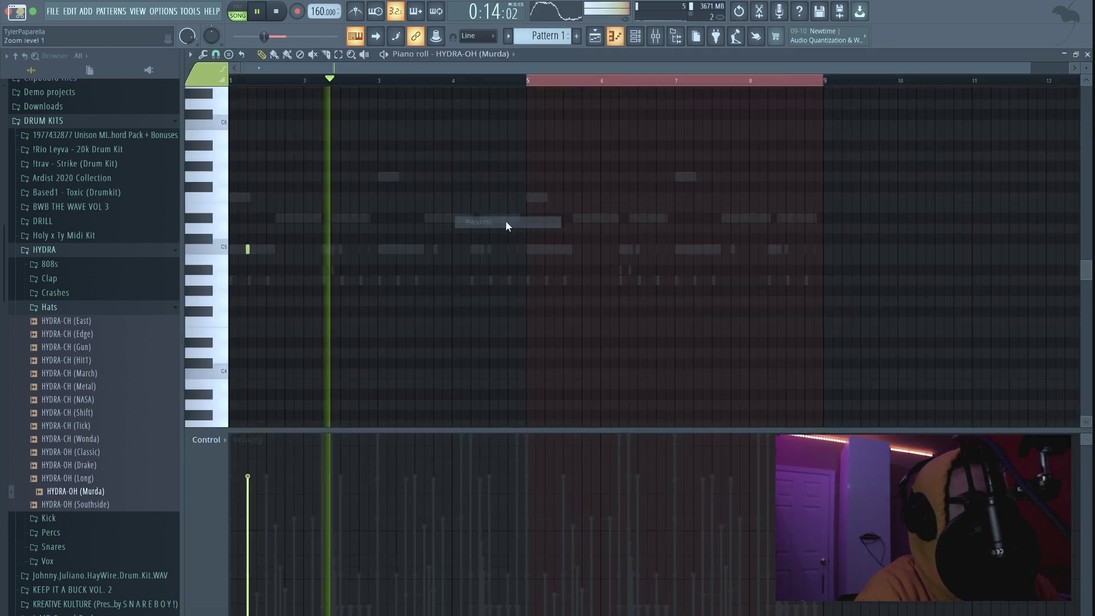
Step: Add a second open hat hit in bar 3 and route the selected channels to mixer tracks starting from Insert 7
left_click(398, 249)
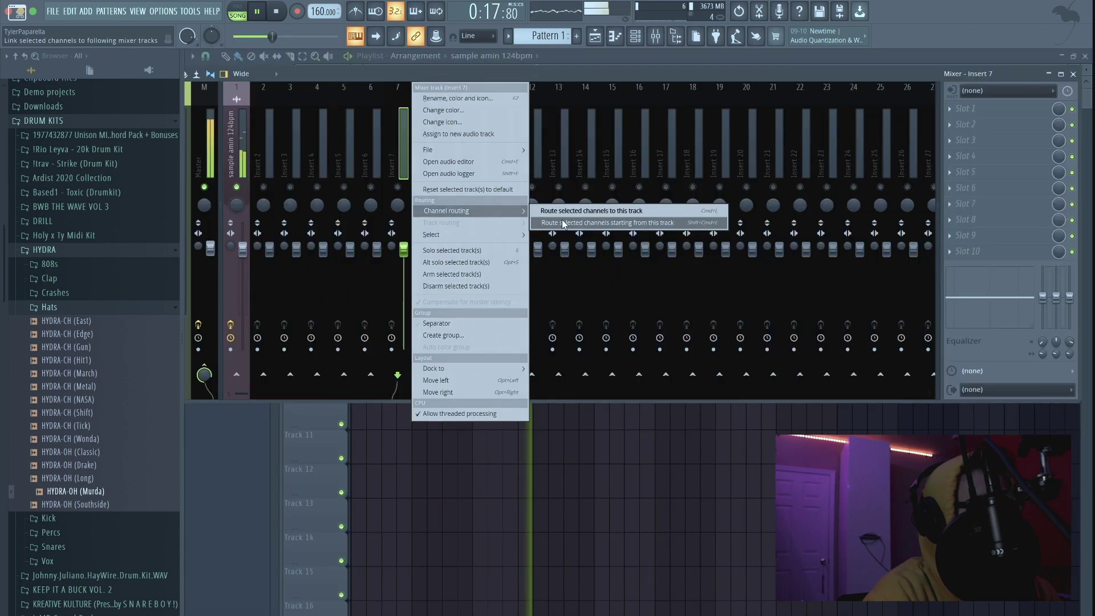
left_click(562, 223)
left_click(613, 37)
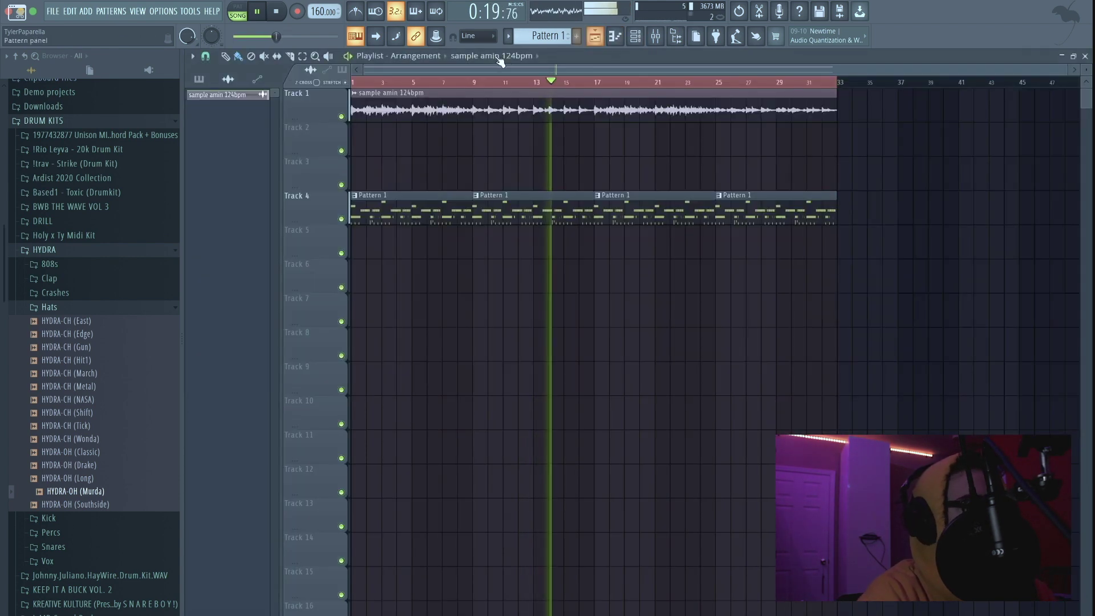
Step: Slice the amin 124bpm sample clip in the playlist at bars 9, 17 and 25
key("space")
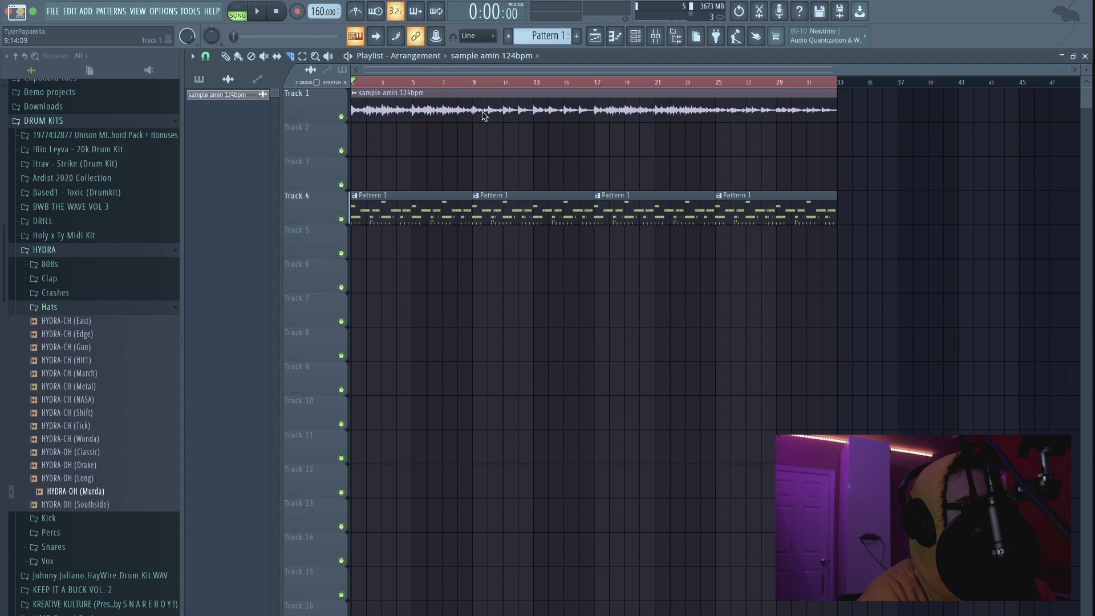
right_click(476, 114)
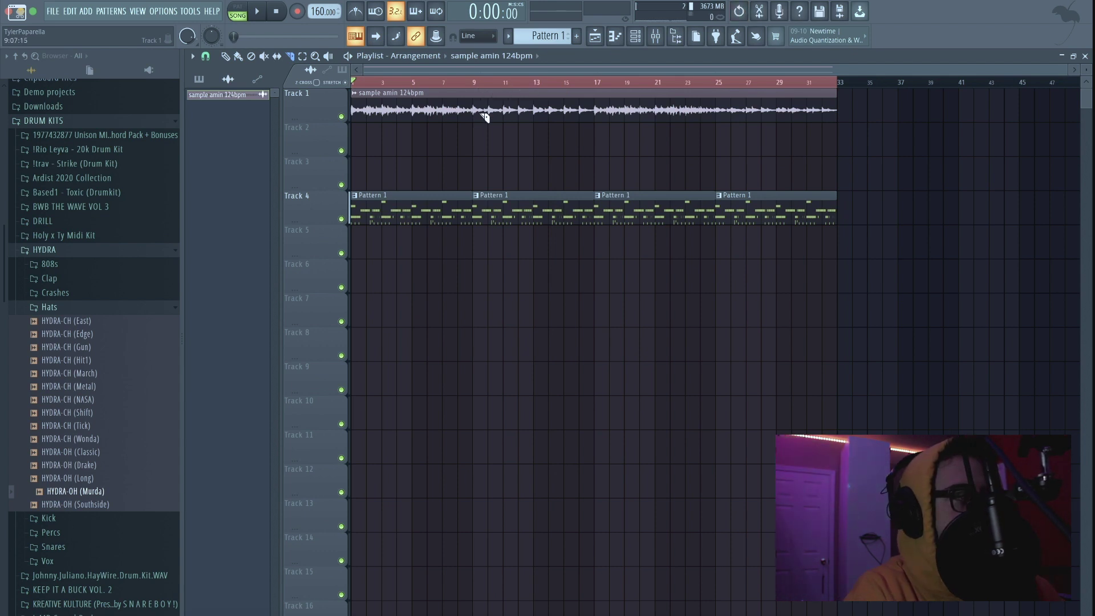
left_click(593, 114)
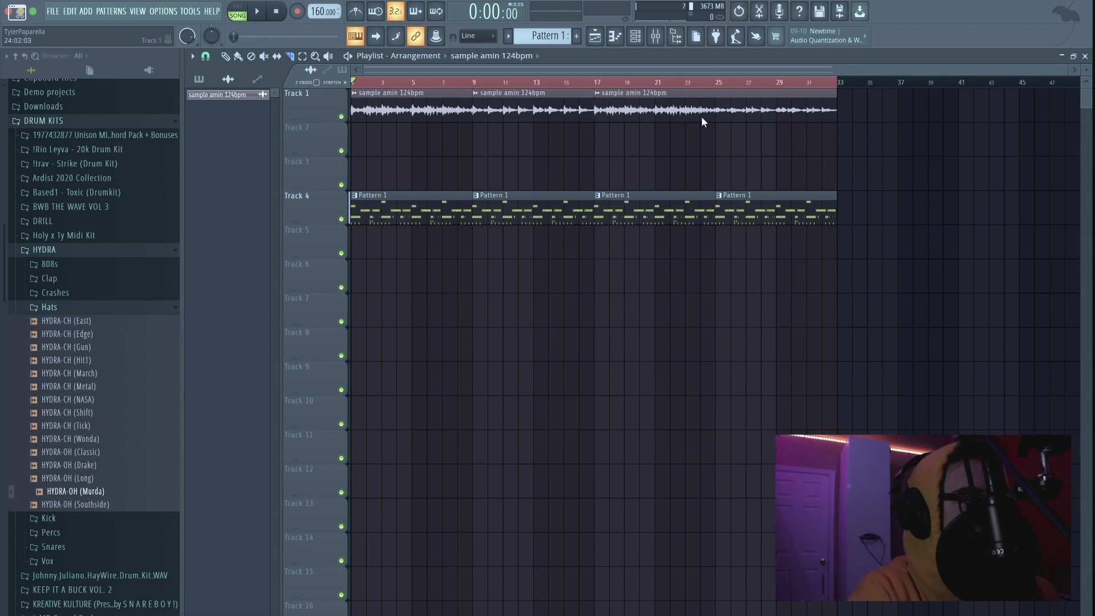
left_click(716, 120)
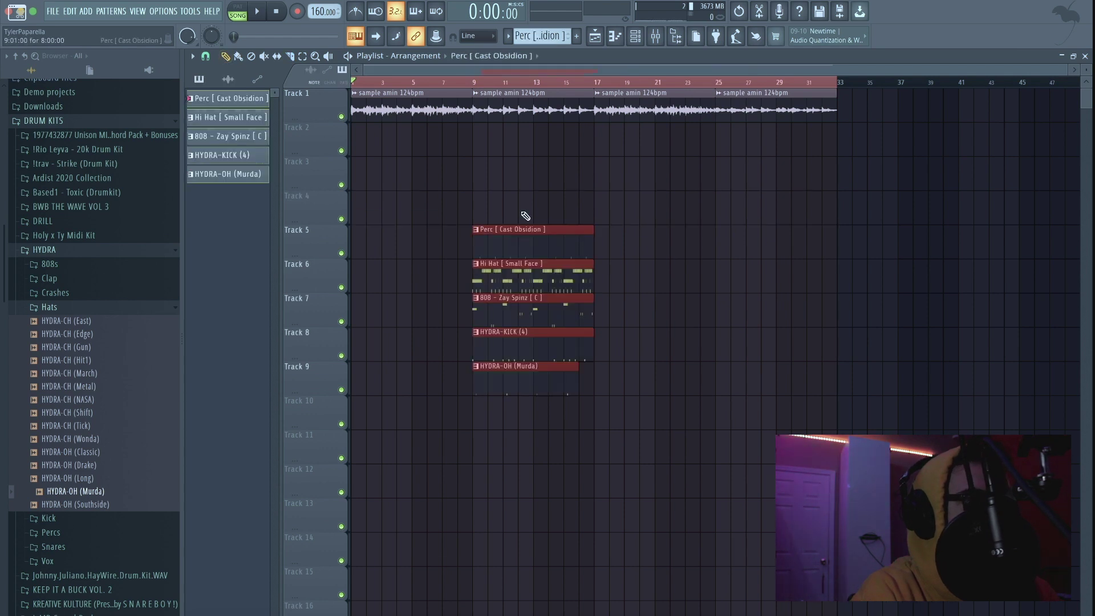
Step: Move the split channel clips on tracks 5–9 to start at bar 17, and loop playback over bars 9 through 16
left_click_drag(521, 215, 546, 199)
left_click_drag(631, 459, 620, 237)
left_click_drag(476, 80, 592, 92)
key("space")
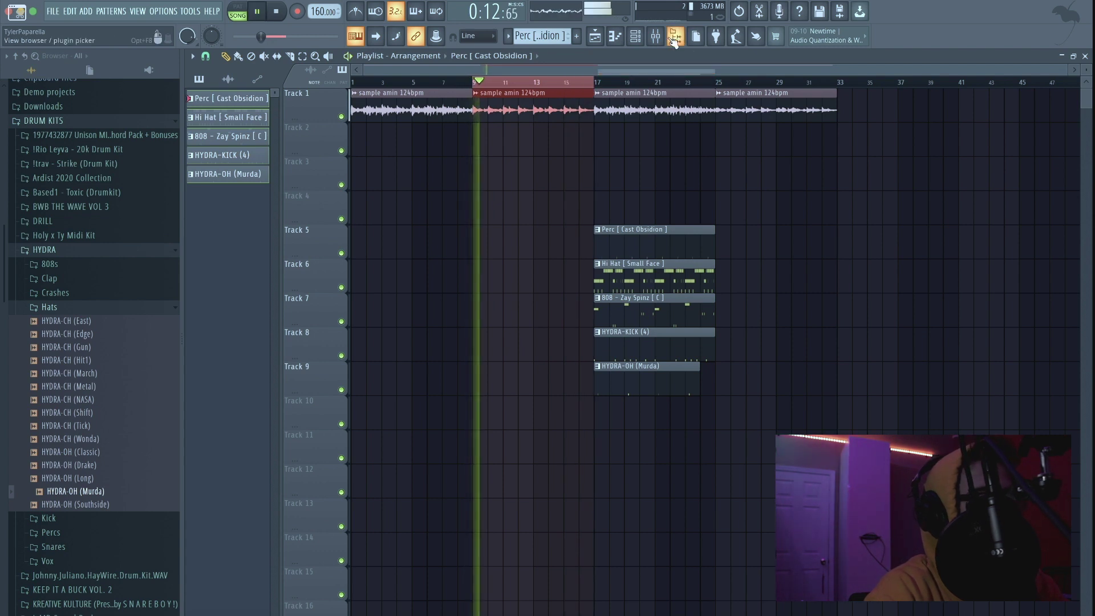
Step: Add Omnisphere as a new channel, search its patches for moog and load Growler Moog Bass
left_click(634, 36)
key("space")
left_click(413, 251)
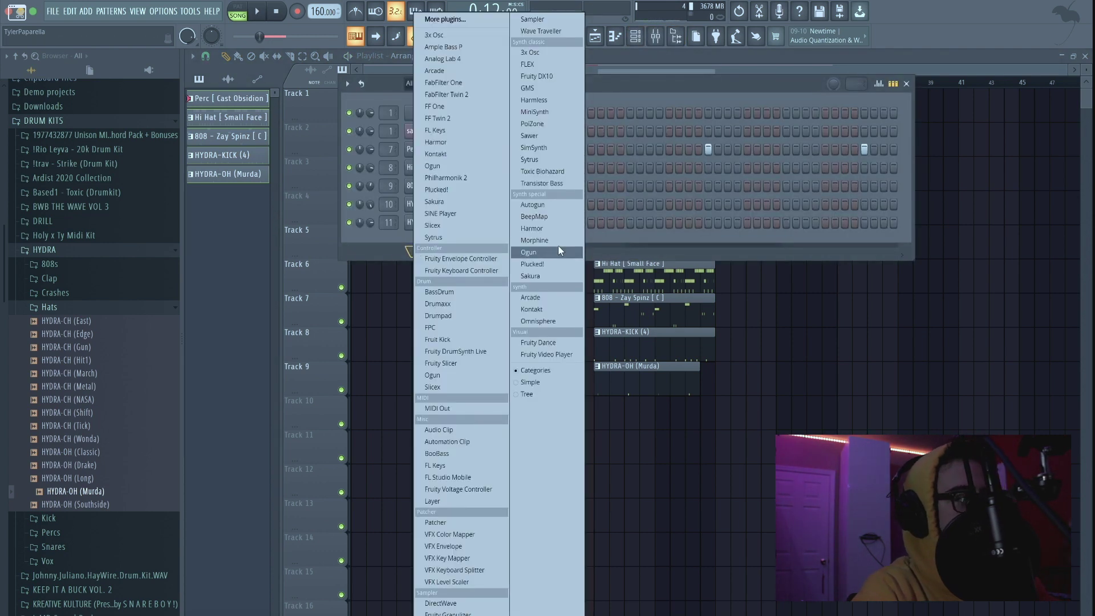
left_click(566, 321)
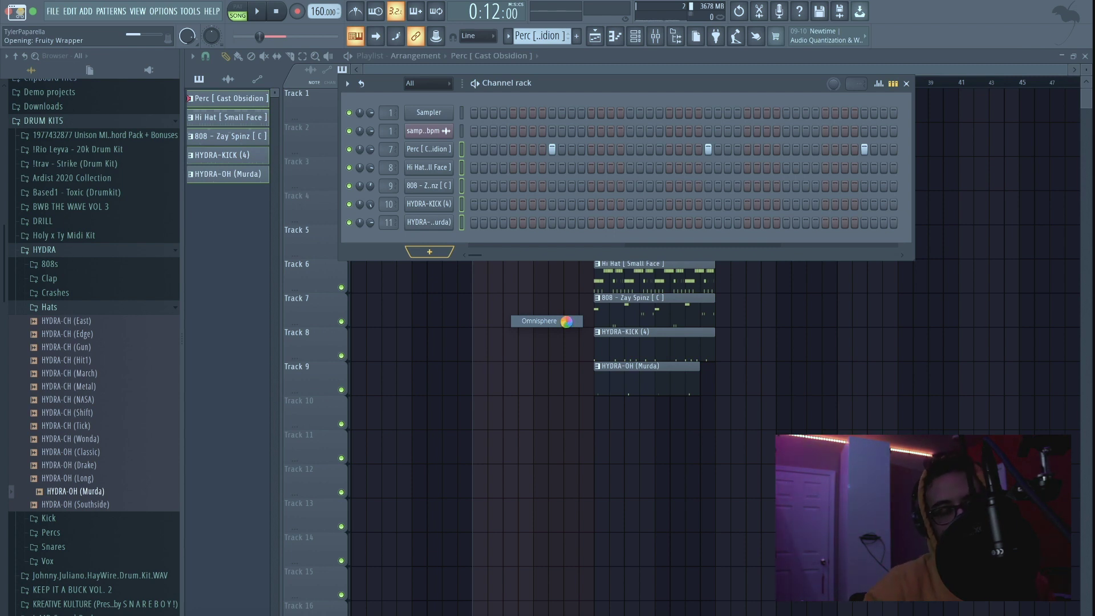
type("moog")
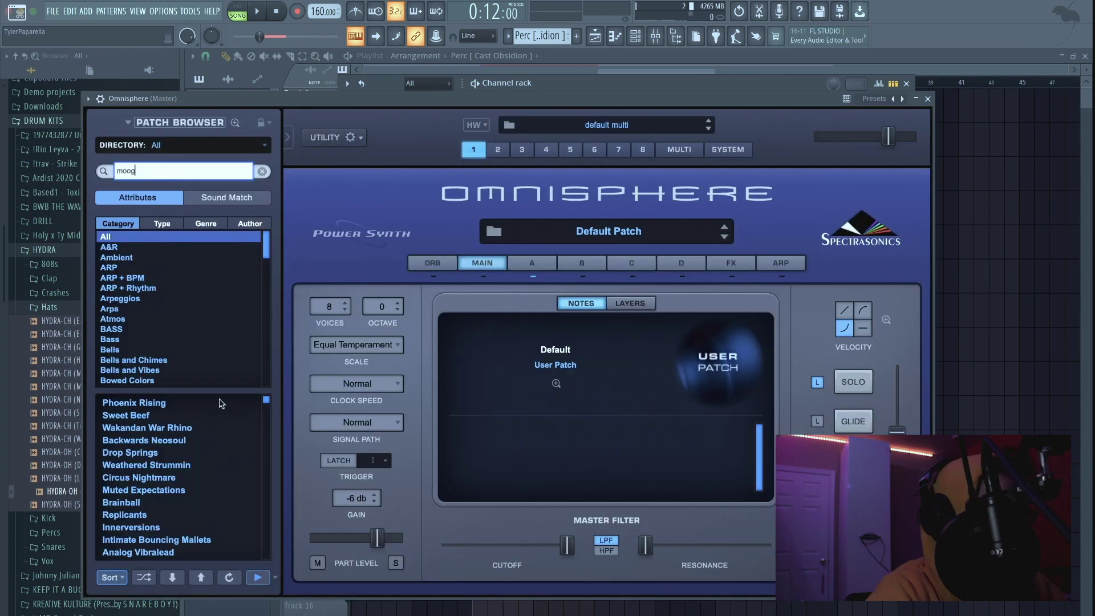
key("Return")
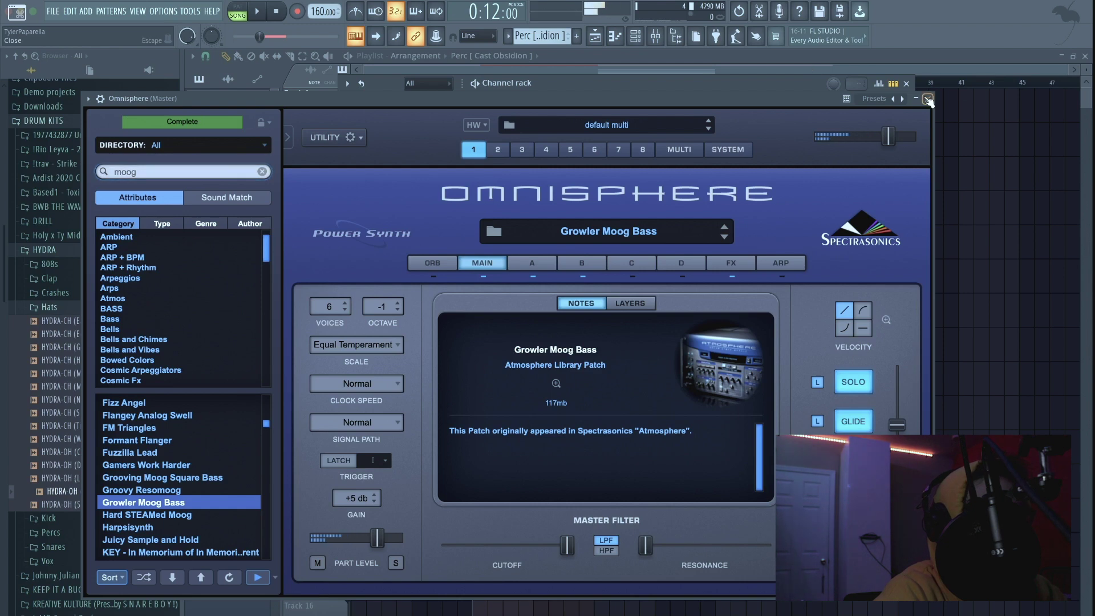
left_click(927, 100)
Step: Open the Omnisphere piano roll and enter bass notes F4, C4 and B3 at the starts of bars 1, 2 and 3
right_click(446, 245)
left_click(509, 237)
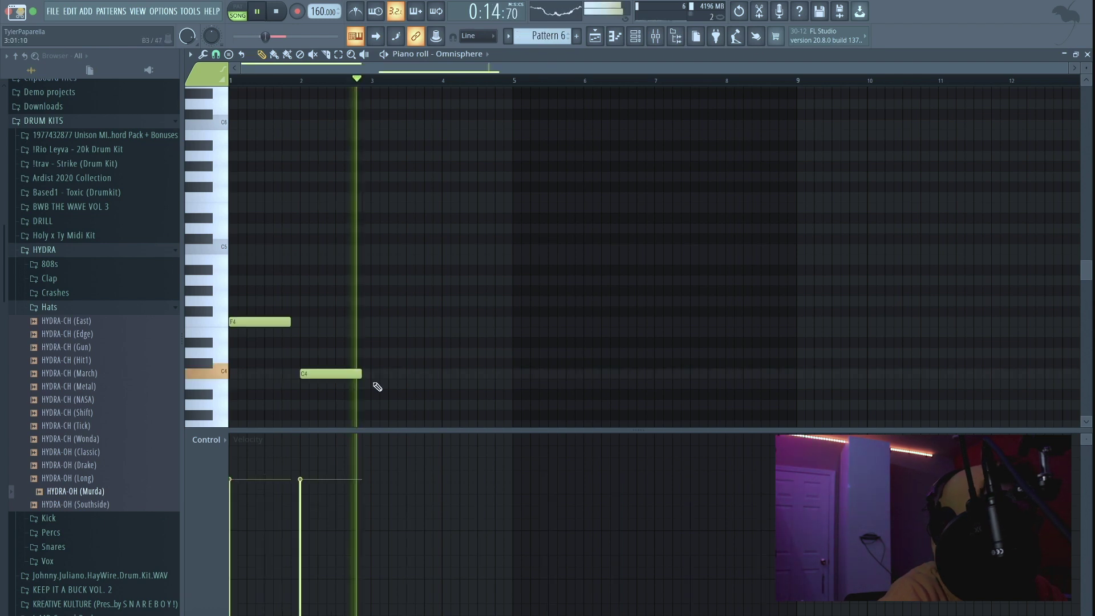
left_click(375, 383)
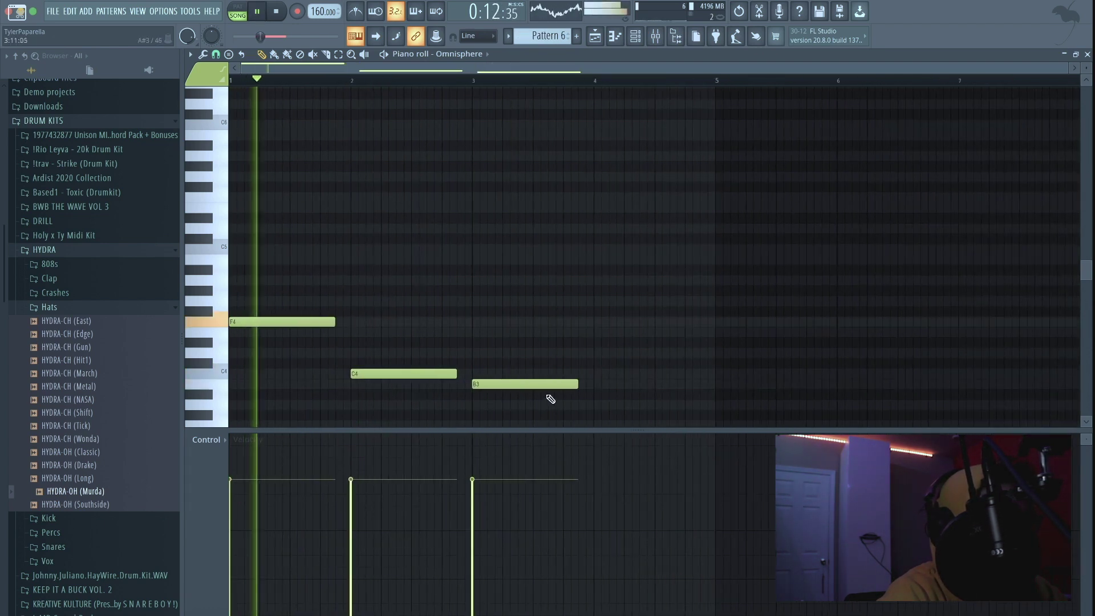
Step: Raise the bass notes in bars 2 and 3 to C5 and C#5 and remove the stray note above bar 1
left_click_drag(535, 383, 369, 330)
key("ctrl+Up")
key("space")
key("space")
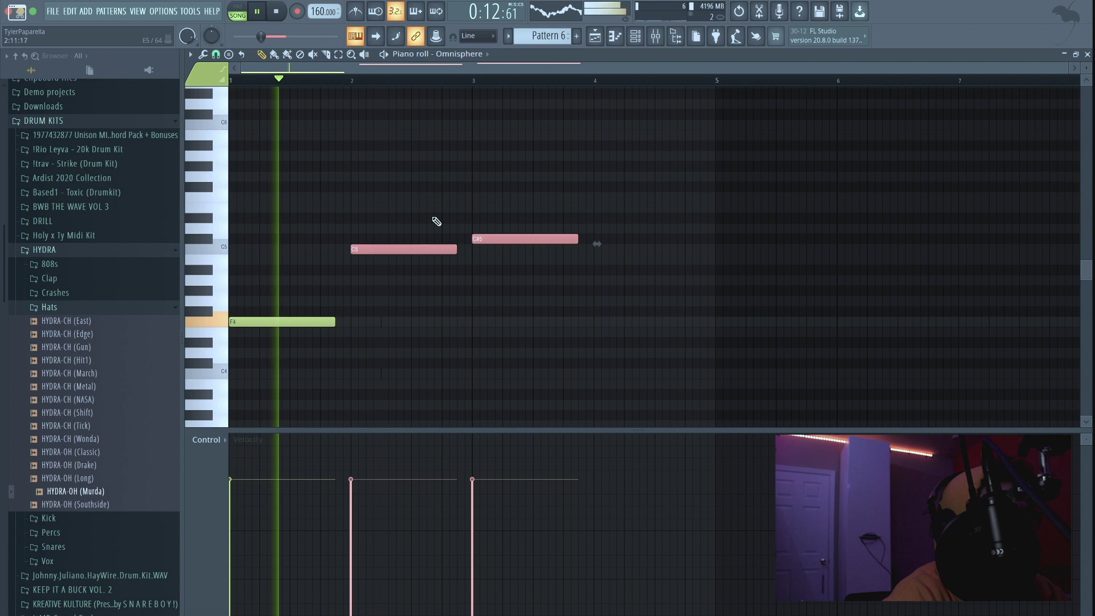
left_click(271, 208)
right_click(270, 208)
key("space")
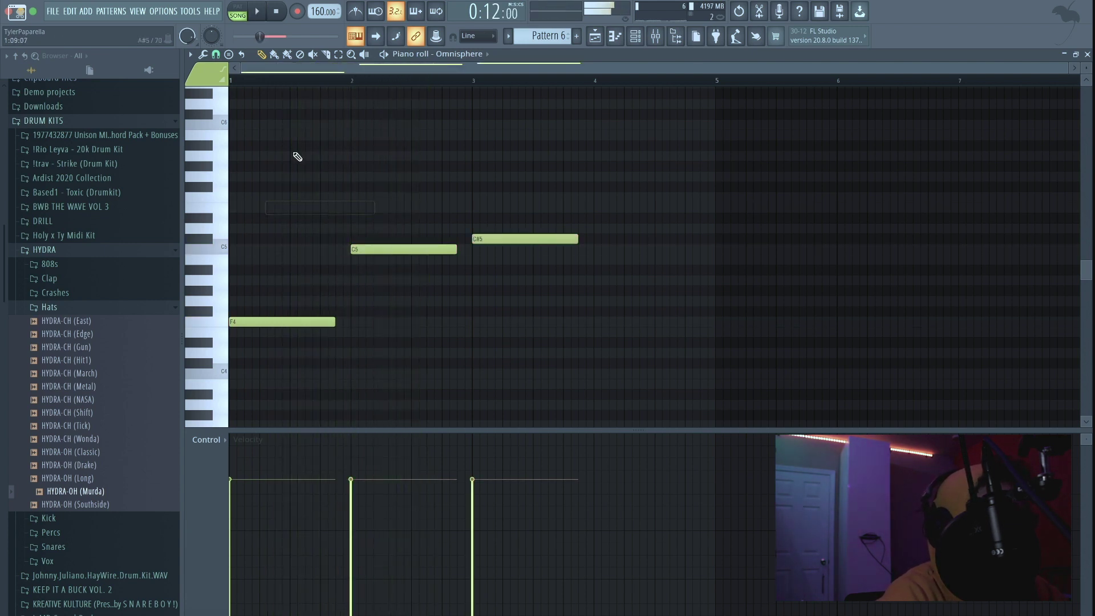
Step: Retune the bass line to F6, C#6, G#6 and G6 across bars 1 to 4 against the looping sample
key("shift+Up")
key("space")
key("Right")
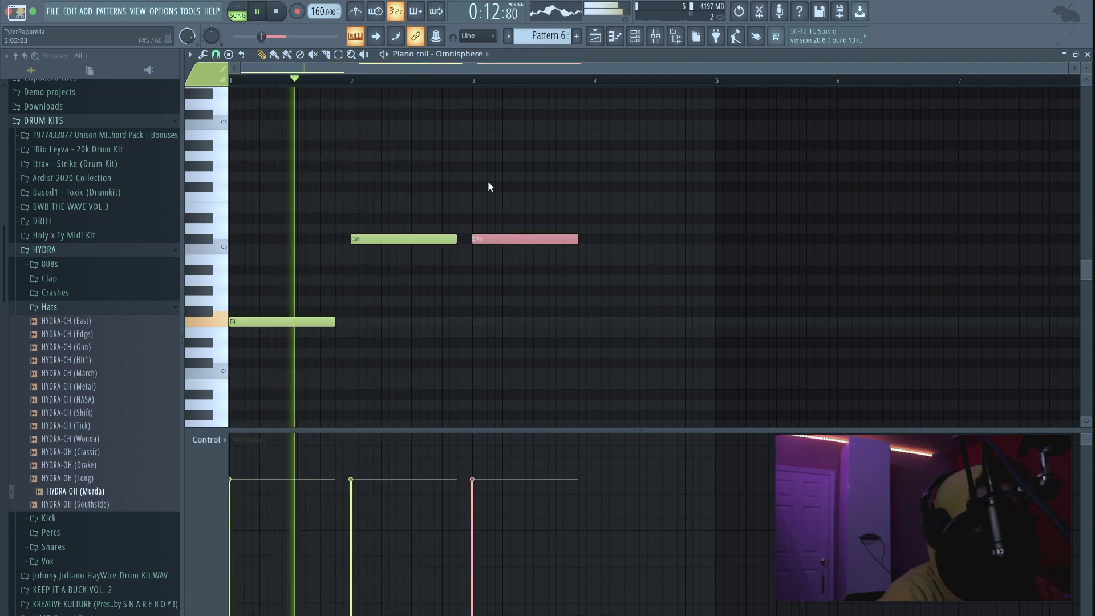
key("shift+Up")
key("shift+Up")
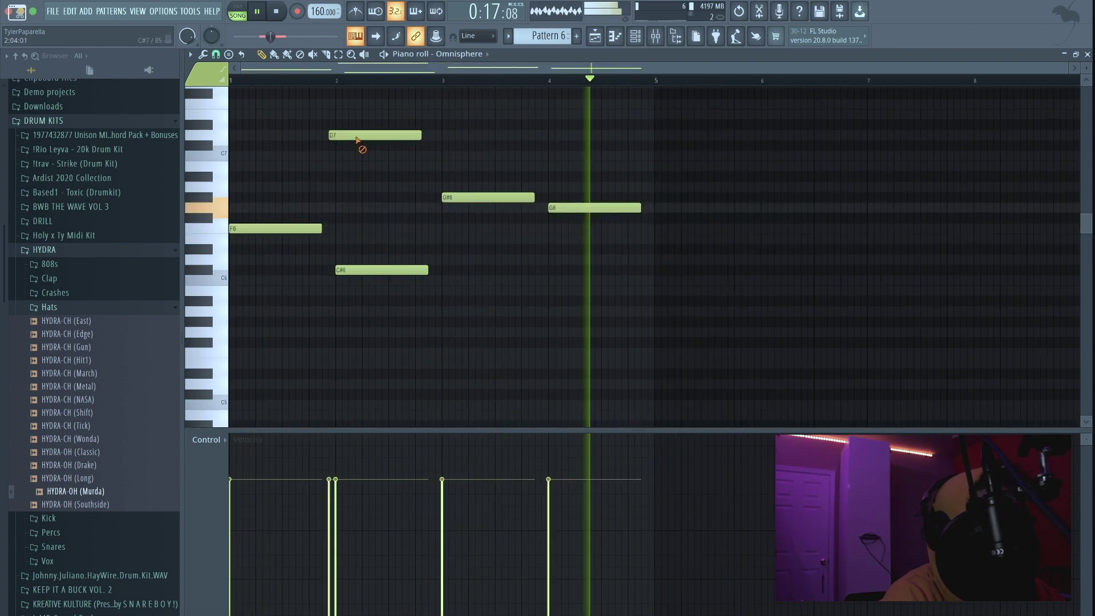
Step: Delete the stray D7 note and transpose the bass line down to F4, C#4, G#4 and G4
right_click(361, 137)
scroll(362, 137, "up", 5)
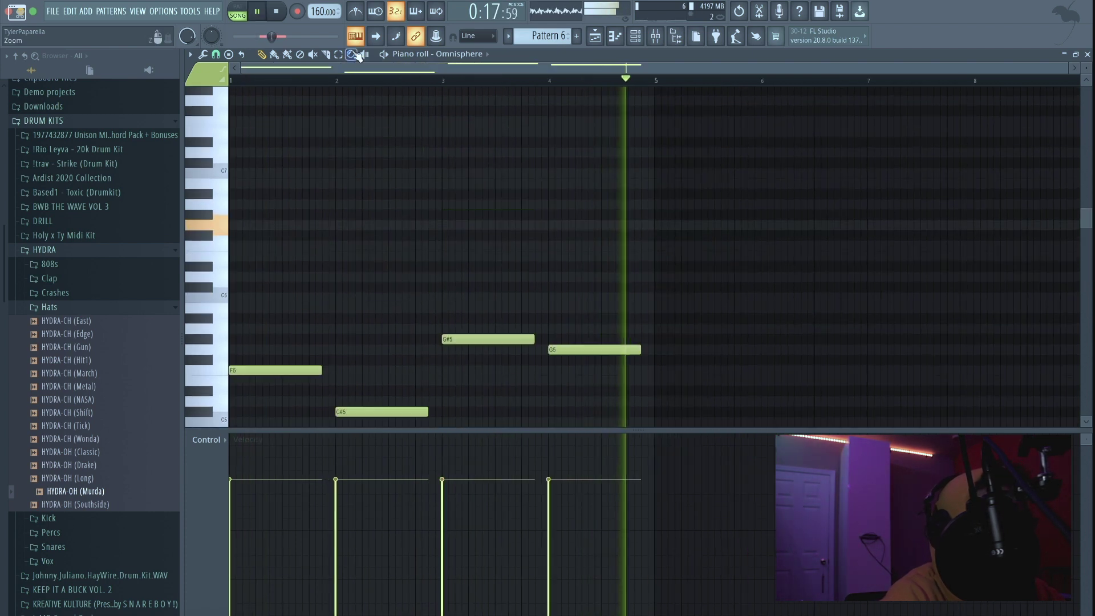
key("ctrl+Down")
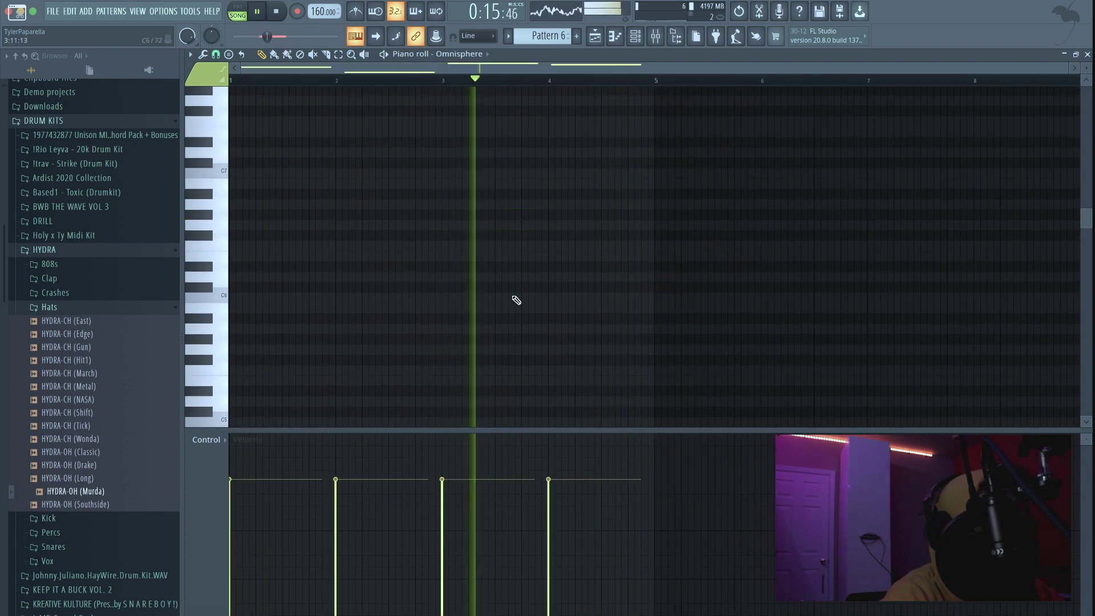
scroll(513, 298, "down", 3)
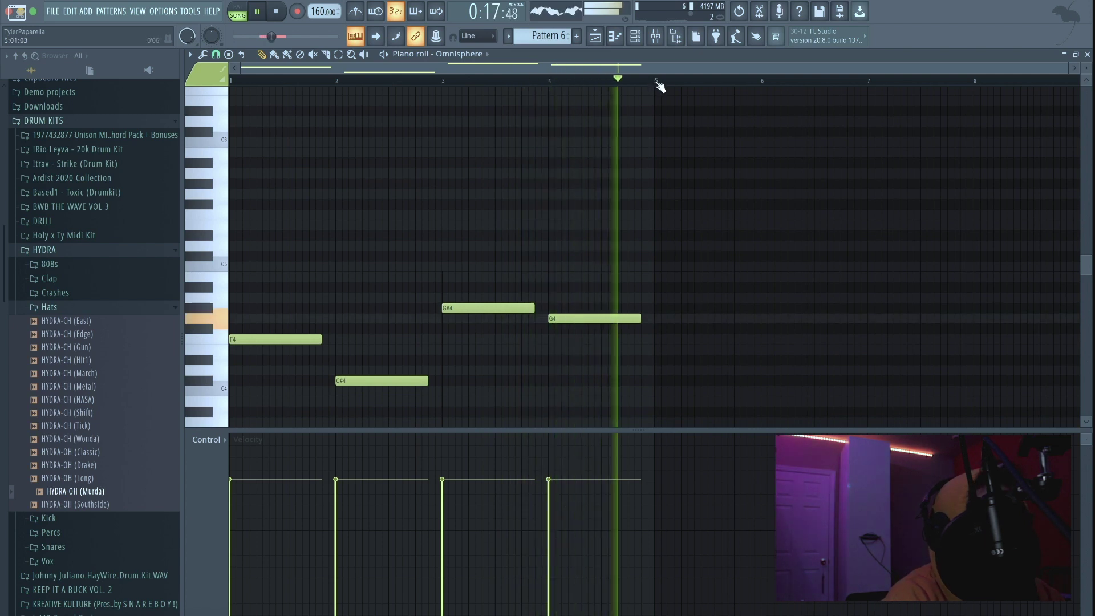
Step: Duplicate the four-bar bass line into bars 5–8 and change the bar 3 note to C4
key("ctrl+a")
key("ctrl+b")
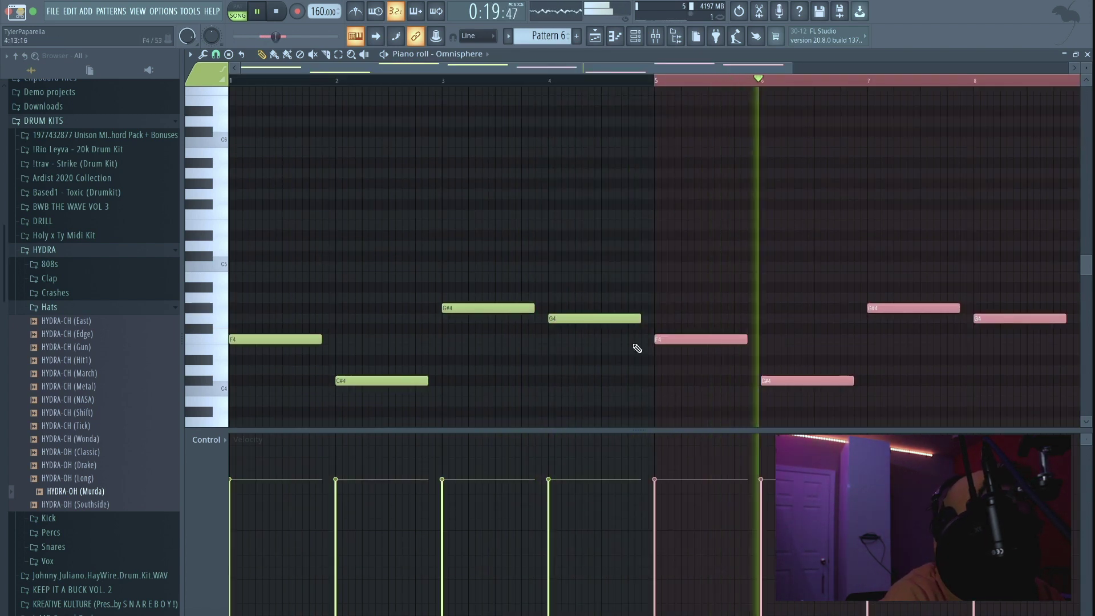
scroll(635, 347, "down", 1)
scroll(635, 348, "right", 1)
left_click(391, 282, "ctrl")
key("ctrl+Down")
key("Up")
key("Up")
key("Up")
key("Up")
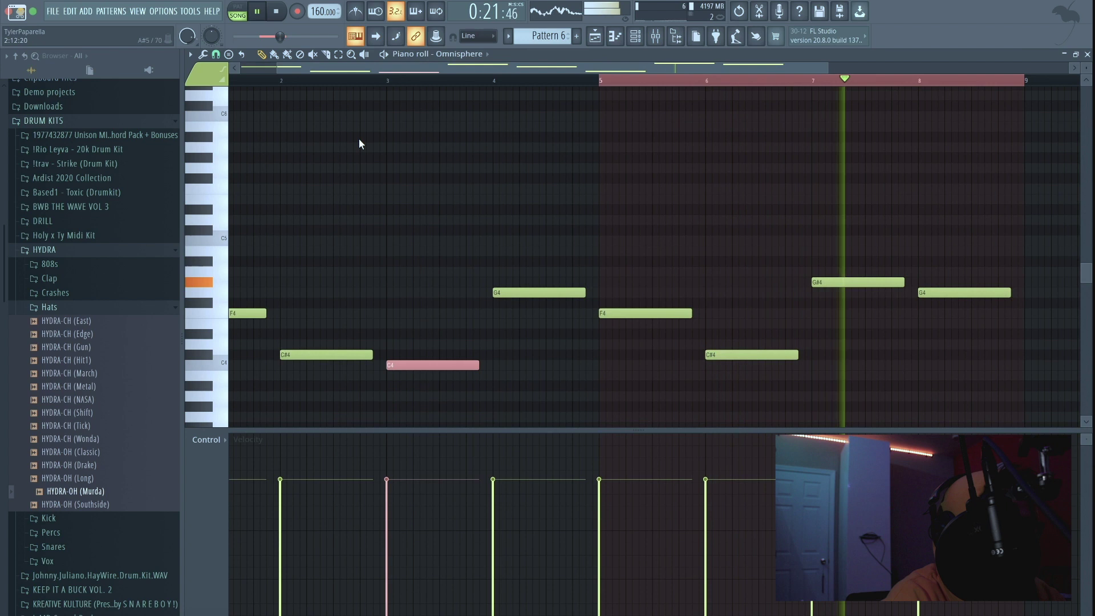
scroll(683, 323, "down", 1)
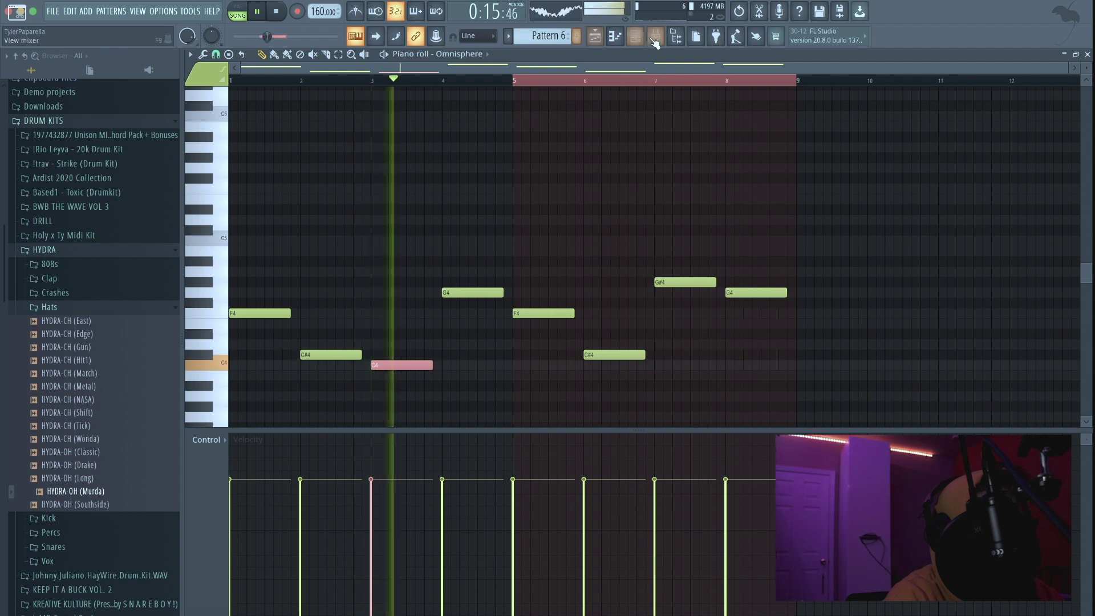
Step: Route the Omnisphere channel to mixer track Insert 12
key("F6")
key("F9")
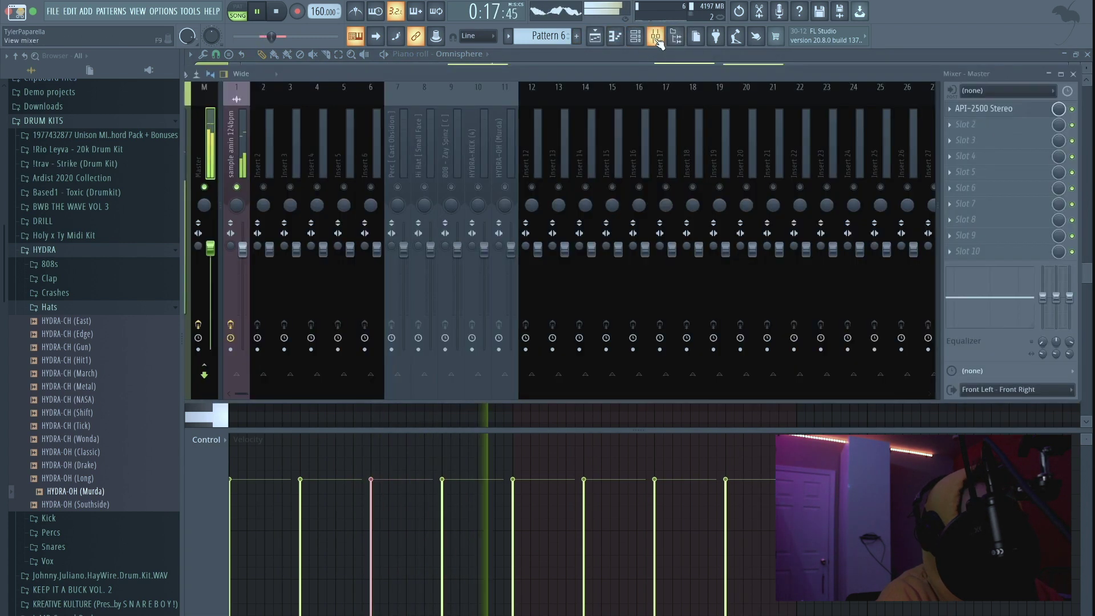
key("space")
left_click(645, 41)
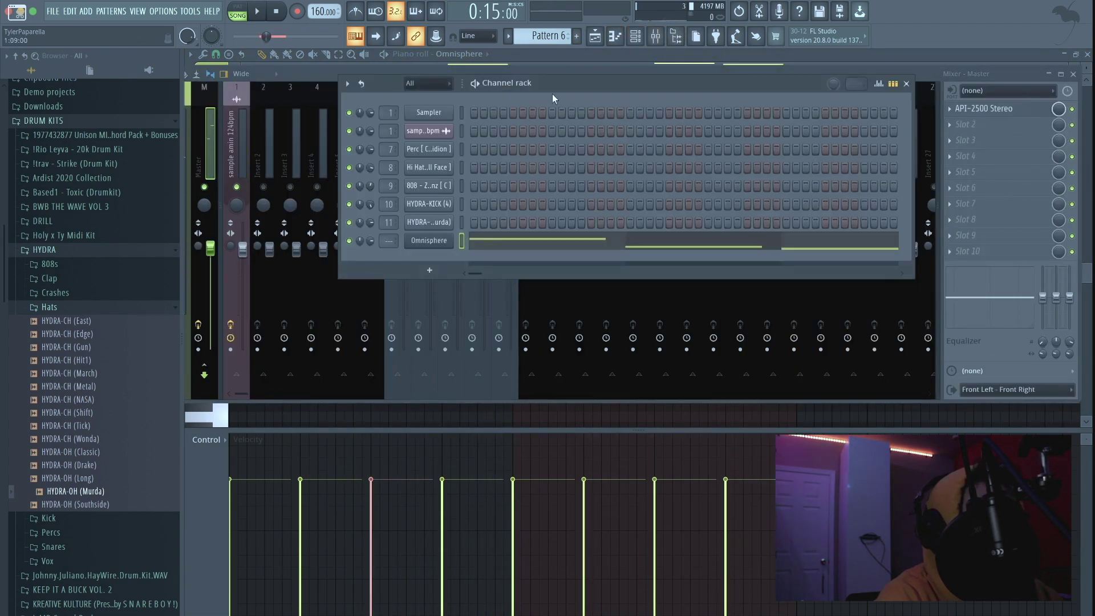
key("F6")
left_click(532, 115)
right_click(532, 116)
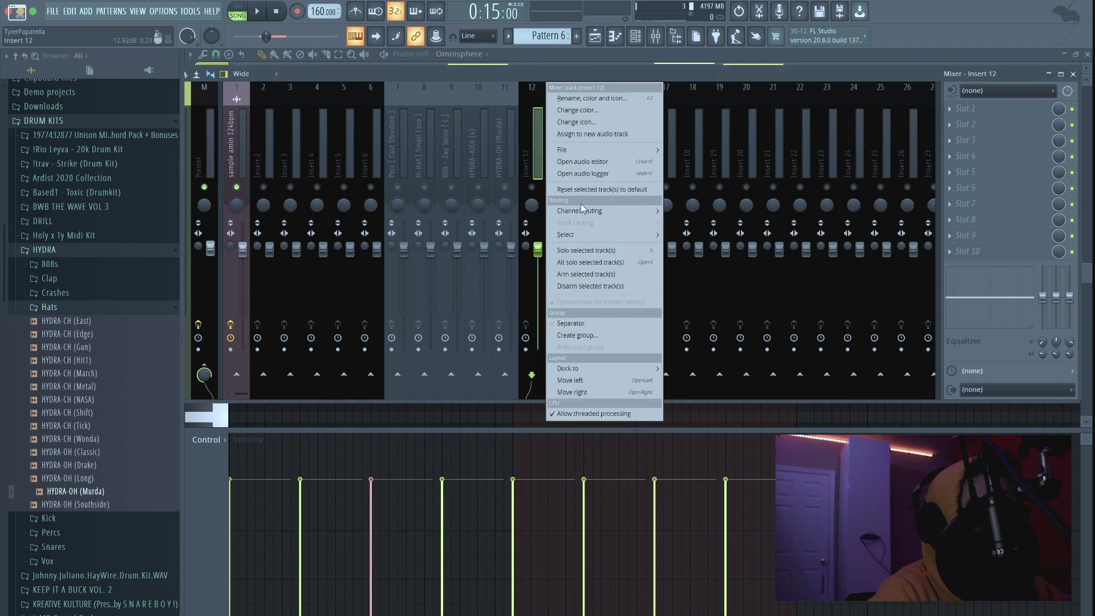
mouse_move(599, 212)
left_click(695, 211)
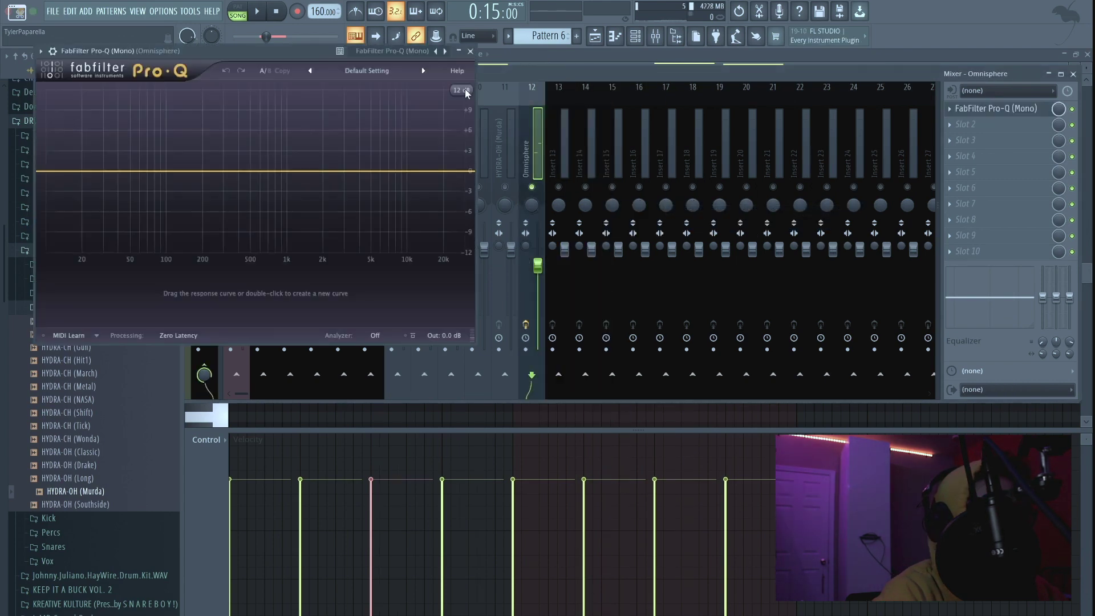
Step: Replace the FabFilter Pro-Q on the Omnisphere mixer track with FabFilter Pro-Q 2
left_click(471, 52)
left_click(949, 118)
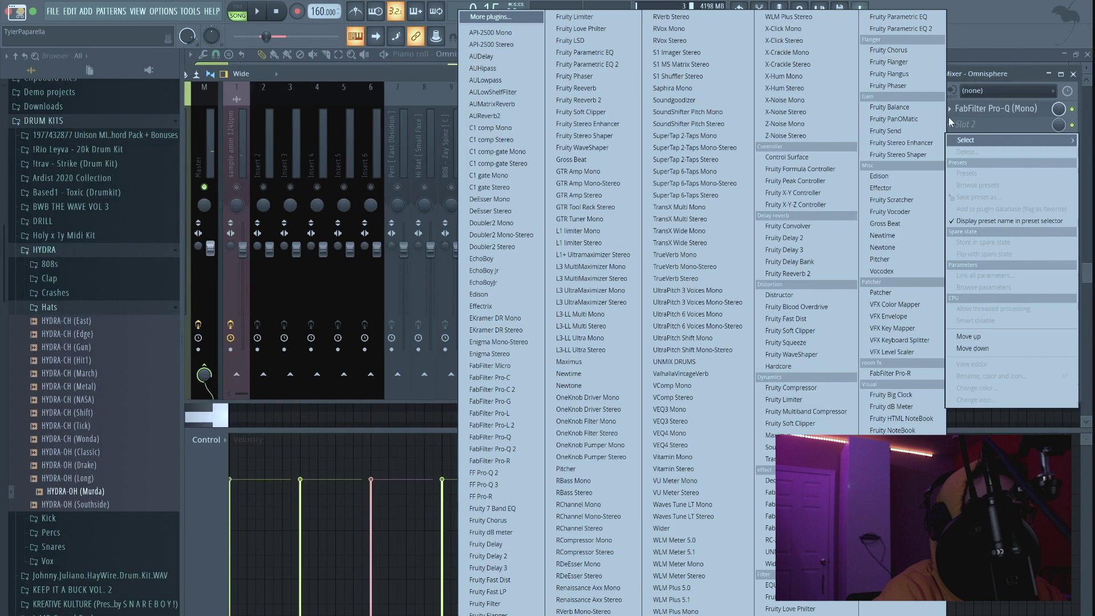
left_click(950, 111)
left_click(949, 109)
mouse_move(996, 127)
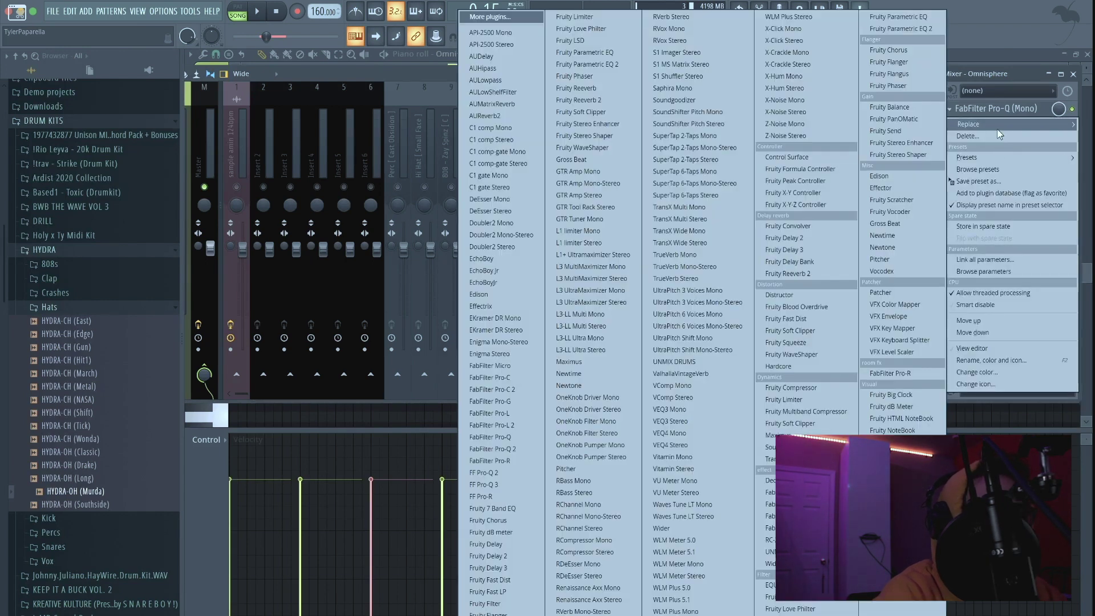
left_click(766, 492)
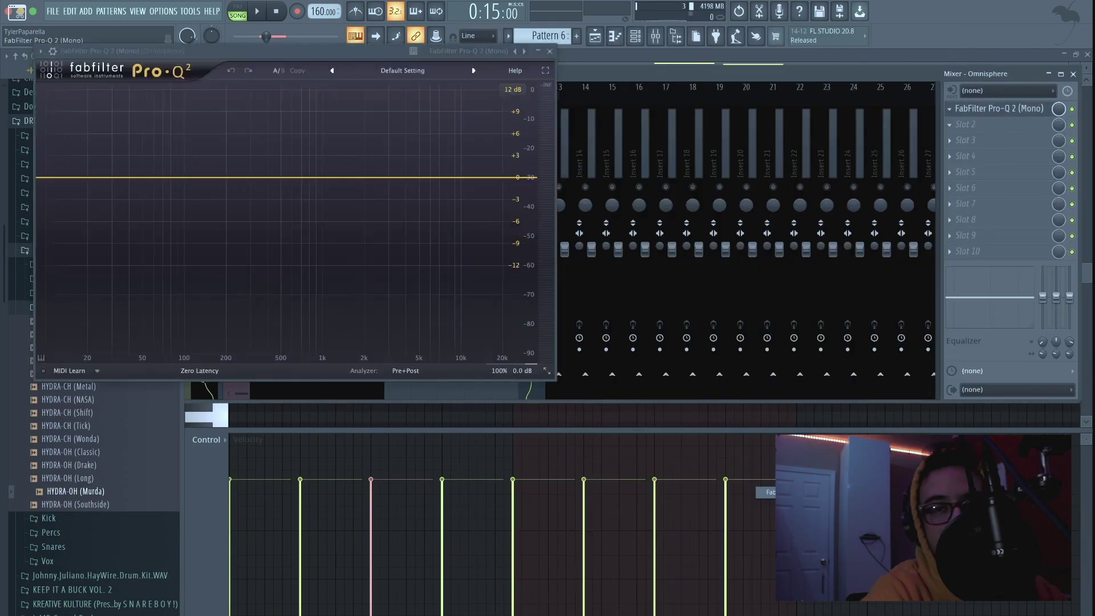
Step: Add a high shelf band in Pro-Q 2 at about 697 Hz with about -30 dB gain and a Q of 0.3
key("space")
left_click_drag(350, 177, 297, 230)
right_click(297, 230)
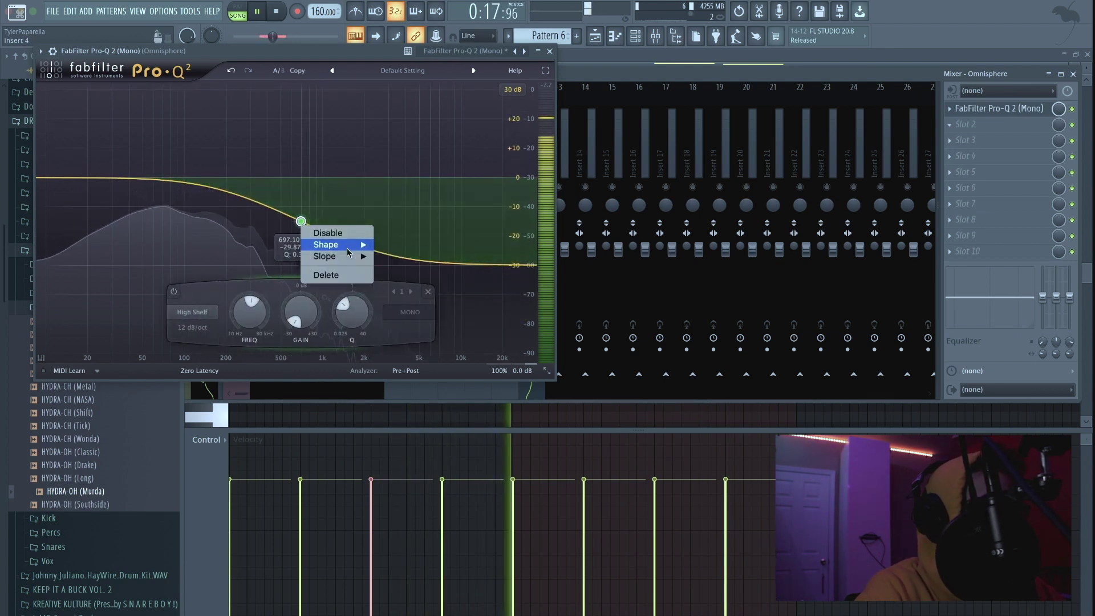
mouse_move(368, 256)
left_click(401, 154)
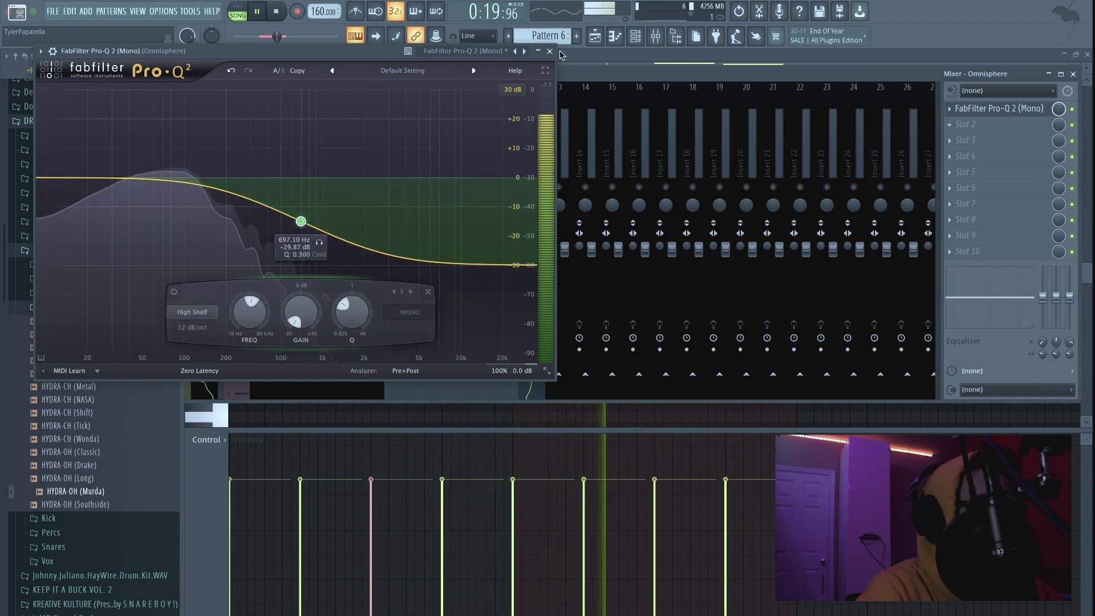
left_click(549, 51)
left_click(954, 114)
mouse_move(976, 125)
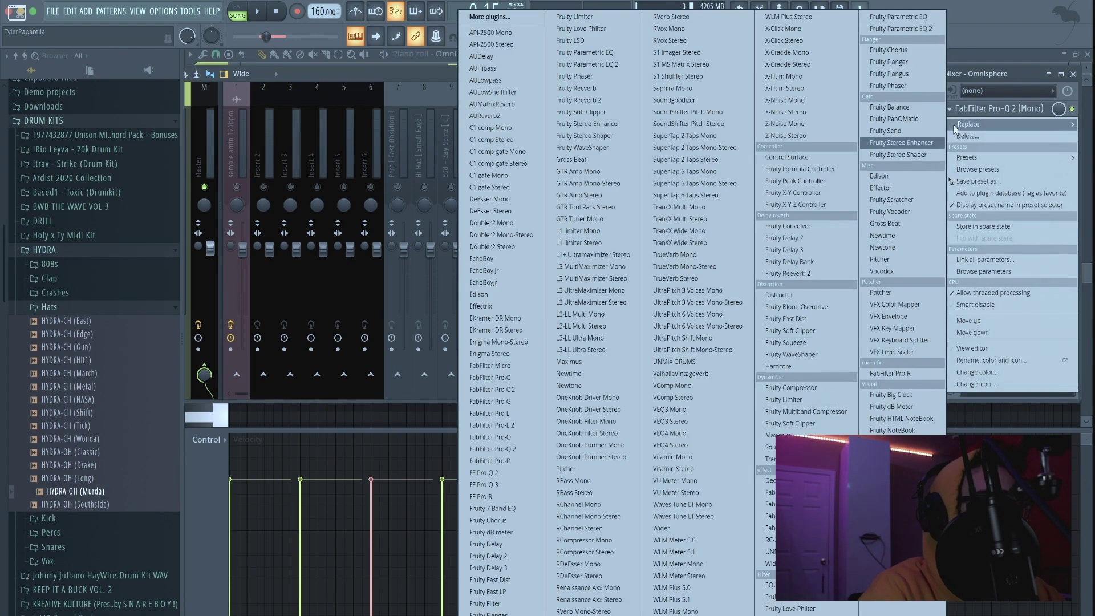
left_click(998, 94)
Step: Change the Pro-Q 2 band to a 12 dB/oct High Cut and lower its cutoff to between 200 and 500 Hz
left_click(989, 111)
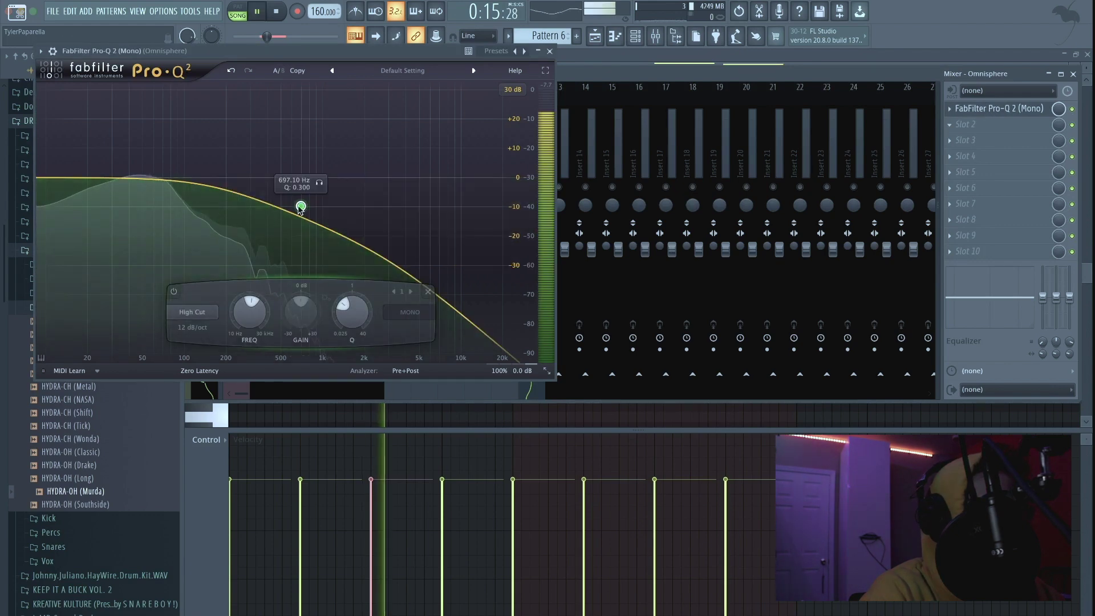
left_click_drag(301, 207, 261, 171)
left_click(550, 51)
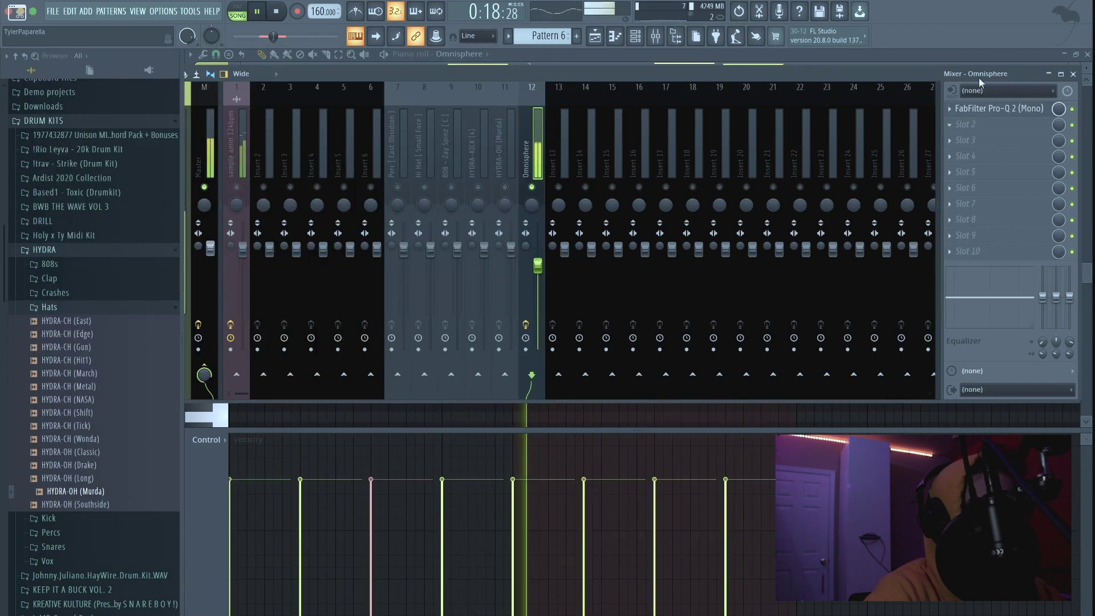
Step: Add Wider to slot 2 of the Omnisphere mixer track and set its width to 69%
left_click(1009, 135)
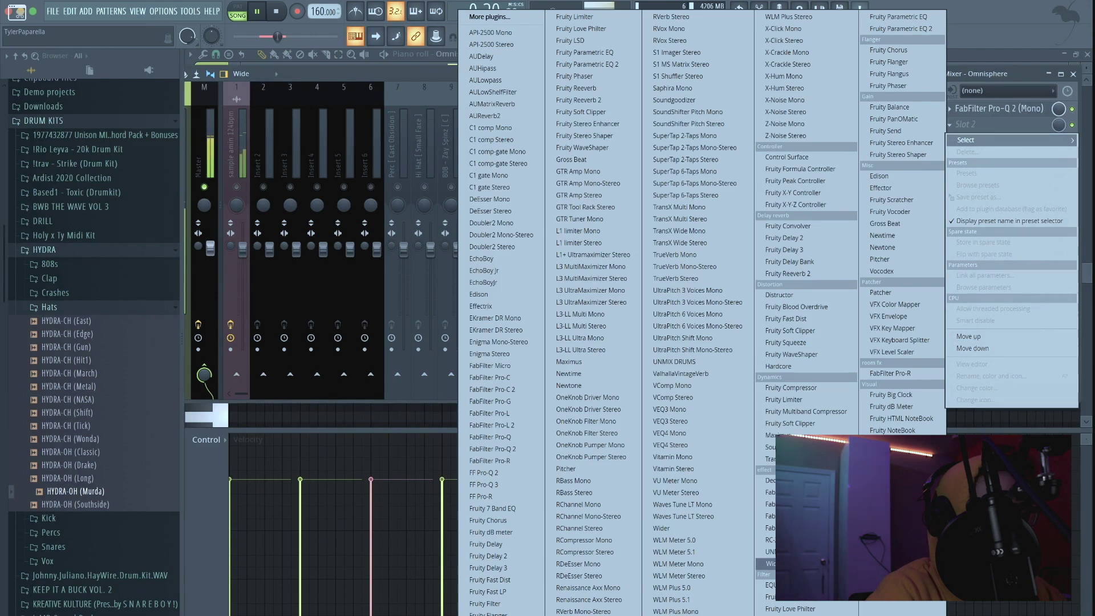
left_click(771, 563)
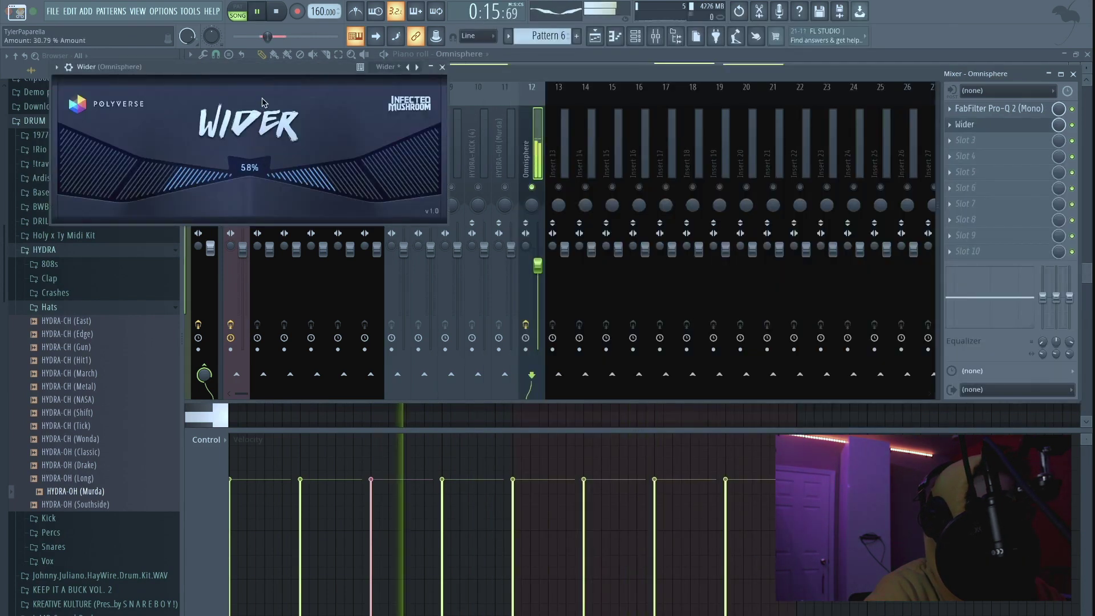
left_click_drag(260, 168, 259, 166)
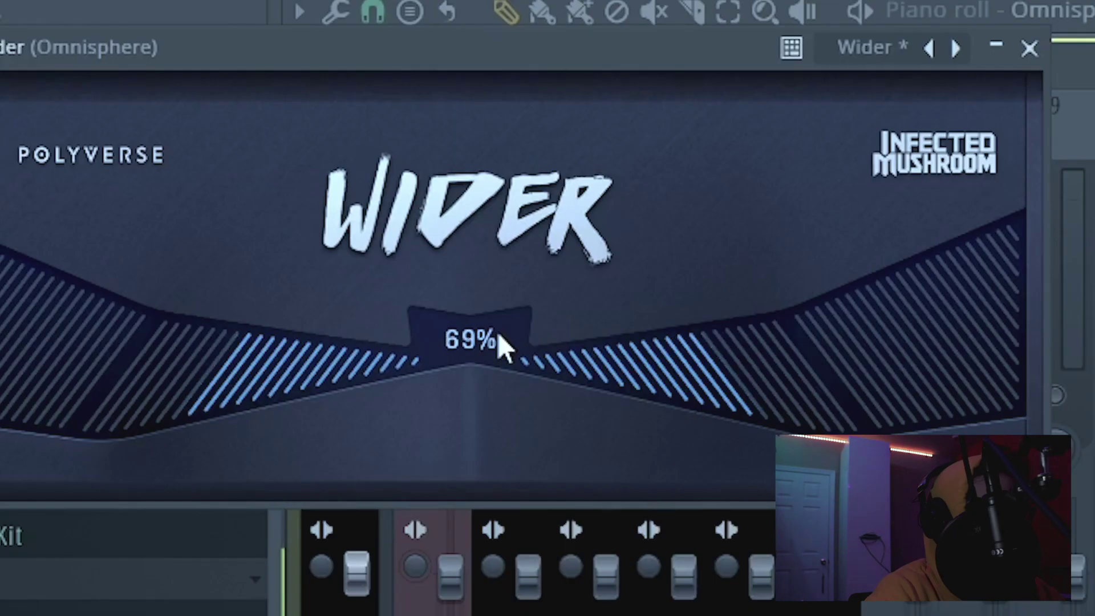
left_click(442, 67)
Step: Add RBass Mono to slot 3 of the Omnisphere mixer track and load its Big Bottoms factory preset
left_click(998, 139)
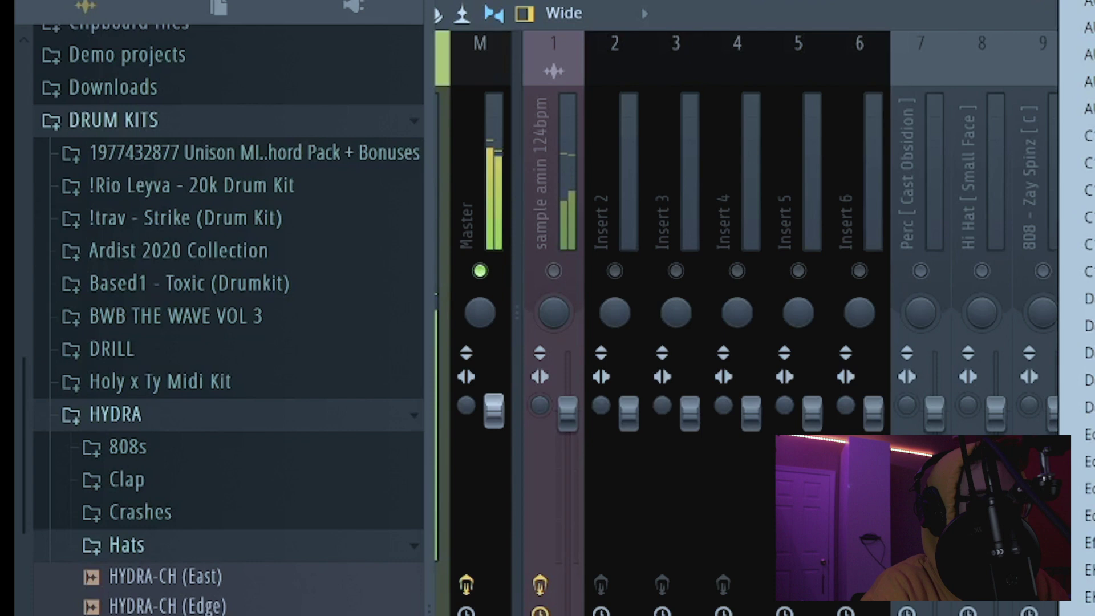
left_click(1075, 9)
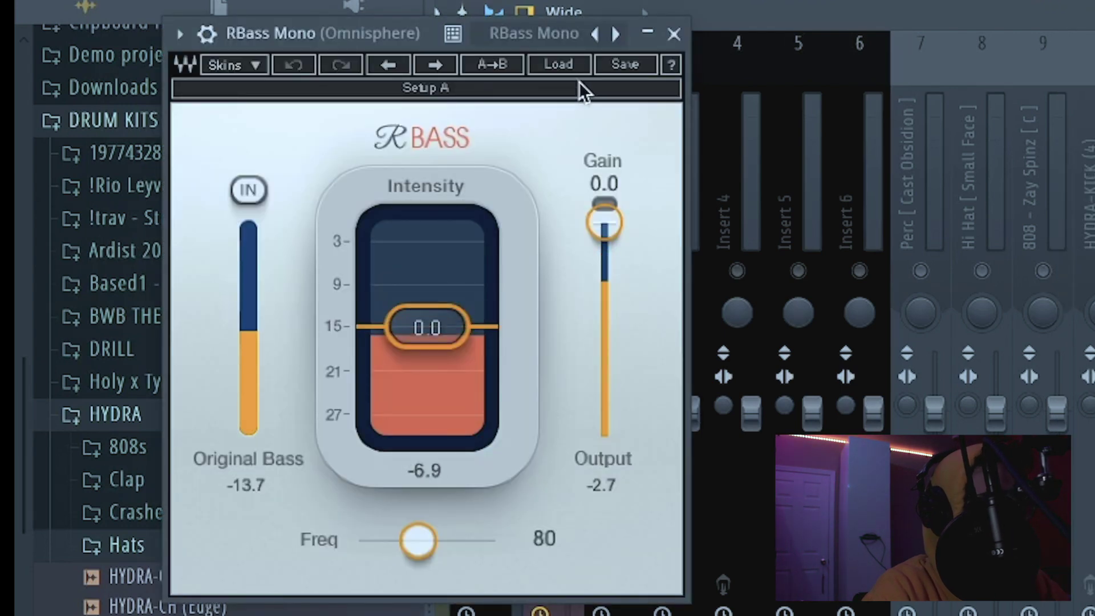
left_click(574, 65)
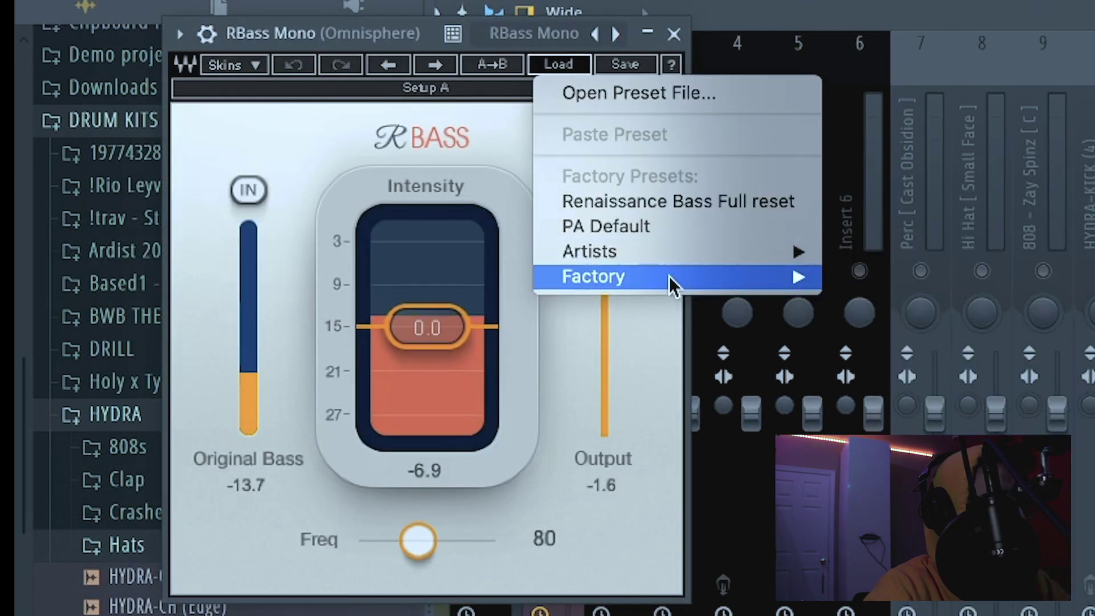
mouse_move(669, 275)
left_click(884, 302)
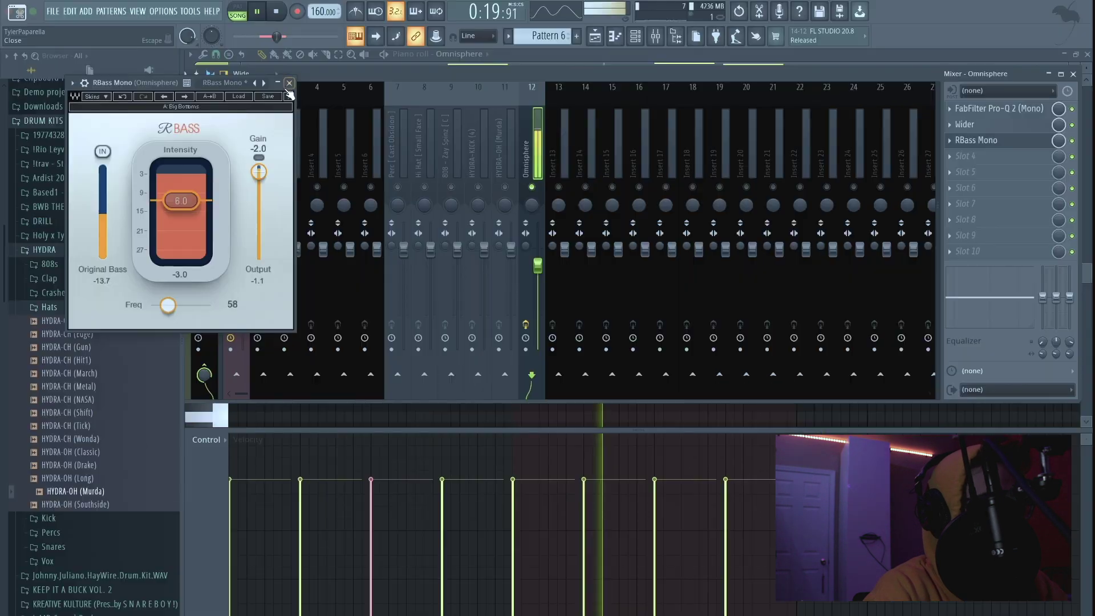
left_click(289, 82)
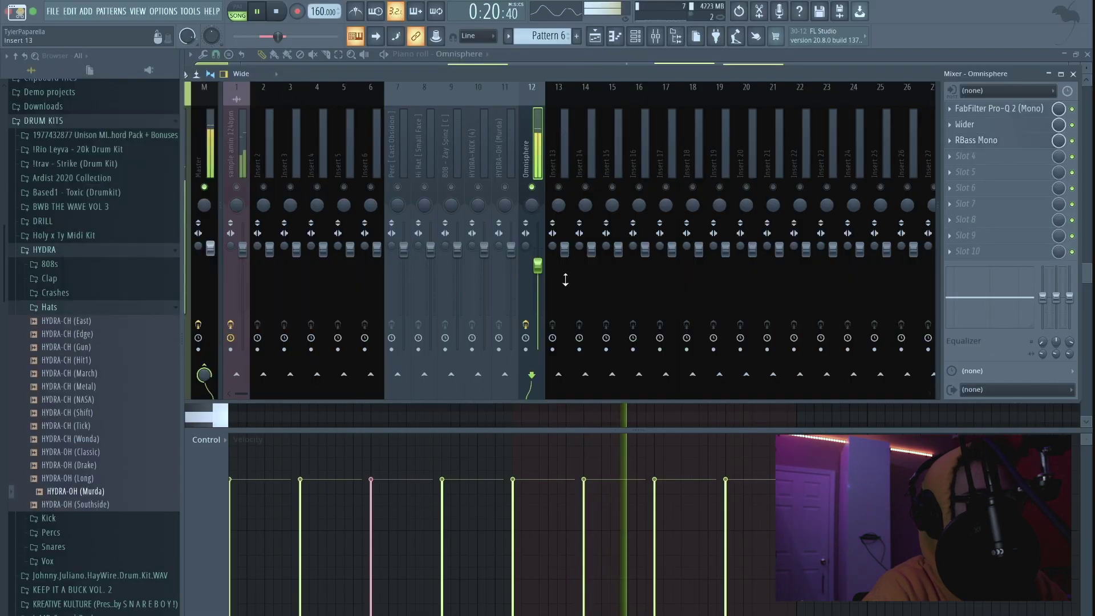
Step: Add Fruity Fast Dist to slot 4 of the Omnisphere mixer track and apply the The Heat preset
left_click(1014, 159)
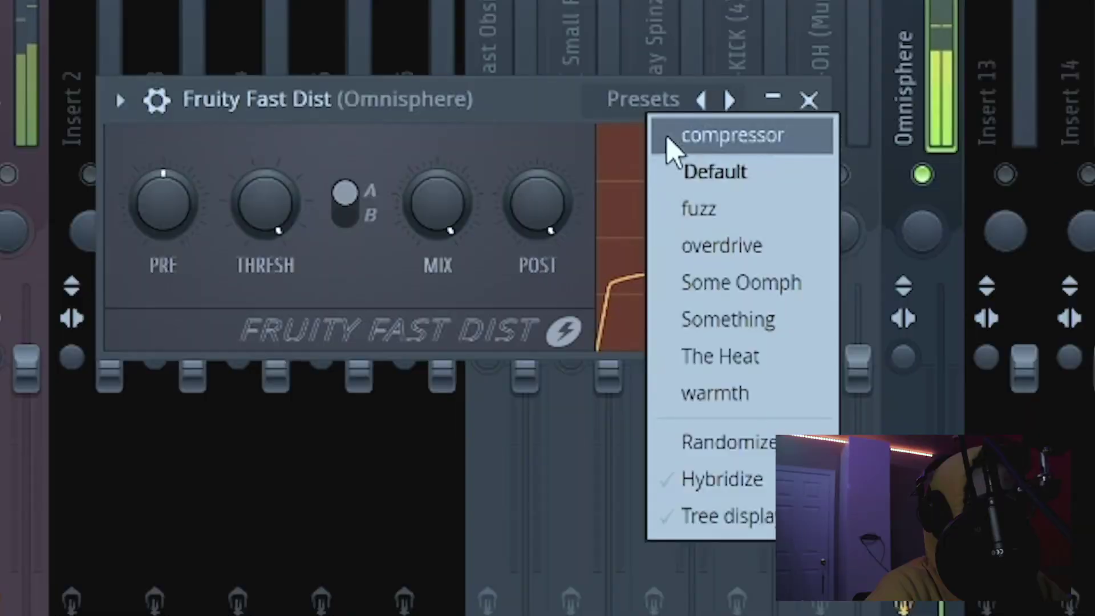
left_click(732, 358)
left_click(808, 100)
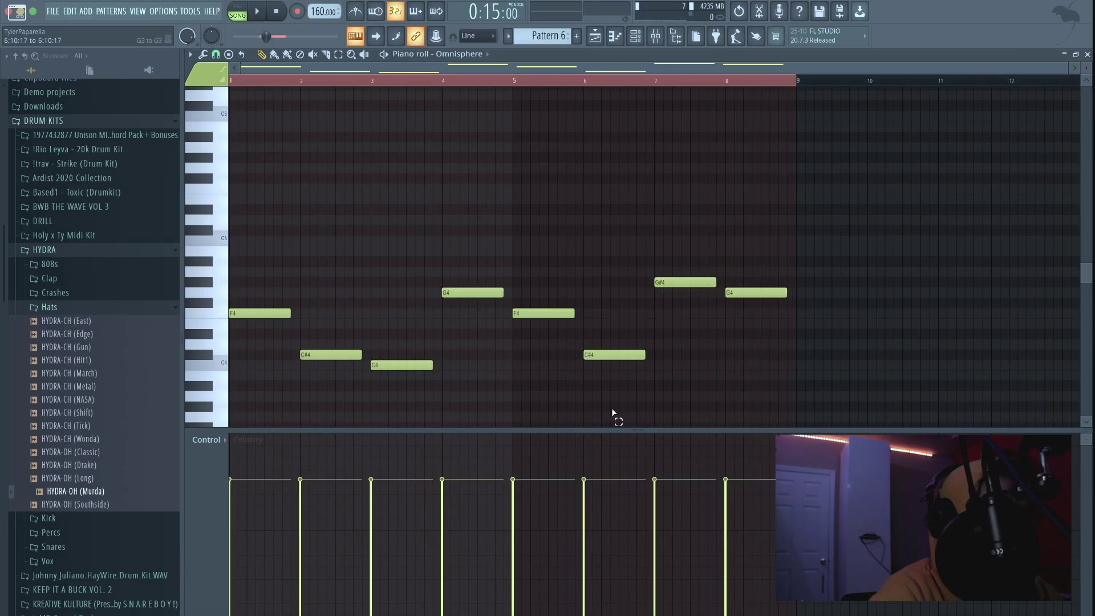
Step: Lengthen the Omnisphere notes in bars 1 to 7 to fill their bars and play the result
left_click_drag(613, 412, 234, 246)
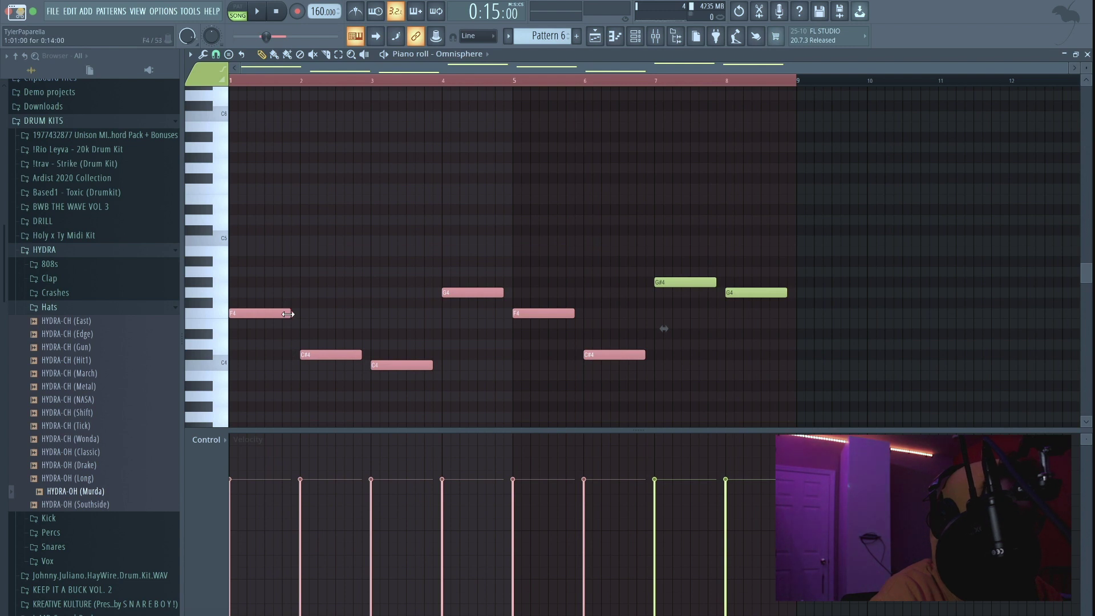
key("space")
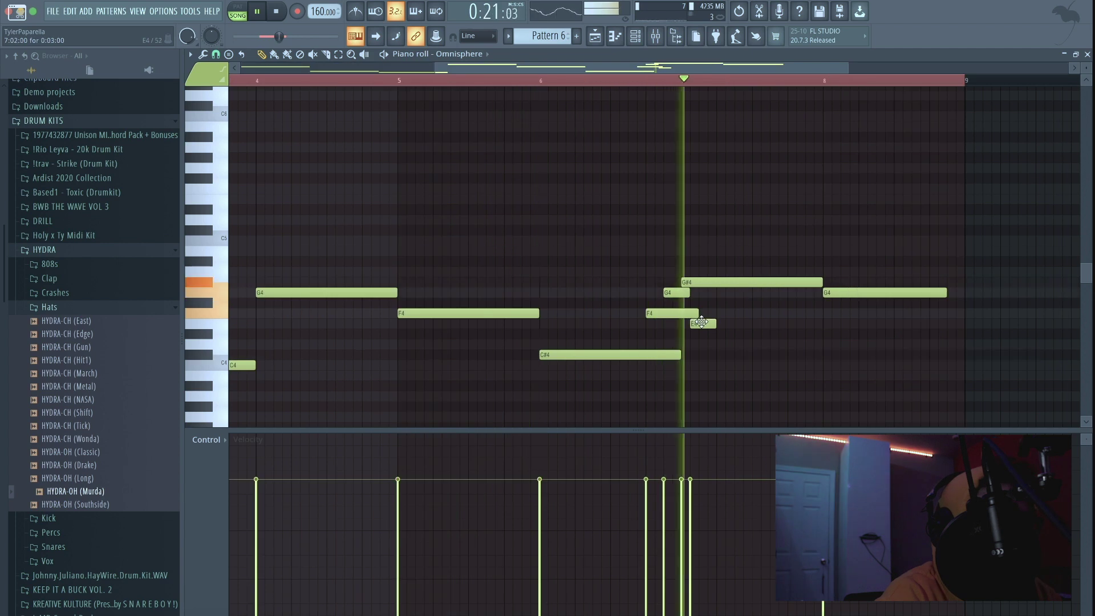
Step: Delete the short E4 note after bar 7 begins and trim the short F4 and G4 notes to end at bar 7
right_click(701, 322)
left_click_drag(698, 313, 681, 291)
key("space")
key("space")
Step: Select the short F4 and G4 notes before bar 7 and lower their velocity slightly
left_click_drag(684, 330, 661, 281)
scroll(641, 305, "down", 1)
scroll(641, 305, "down", 1)
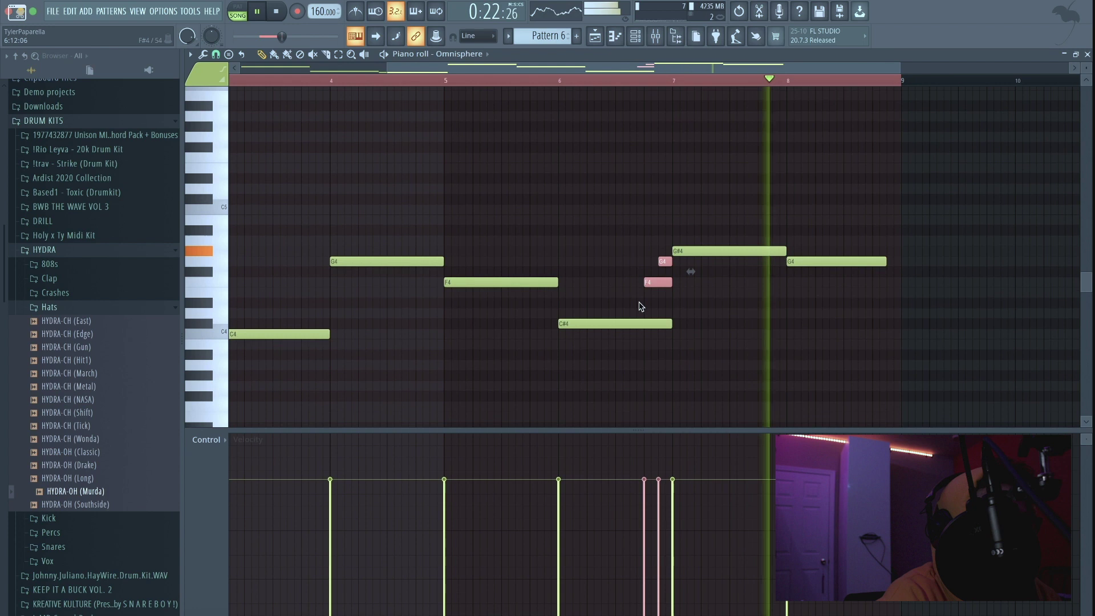
scroll(735, 328, "down", 2)
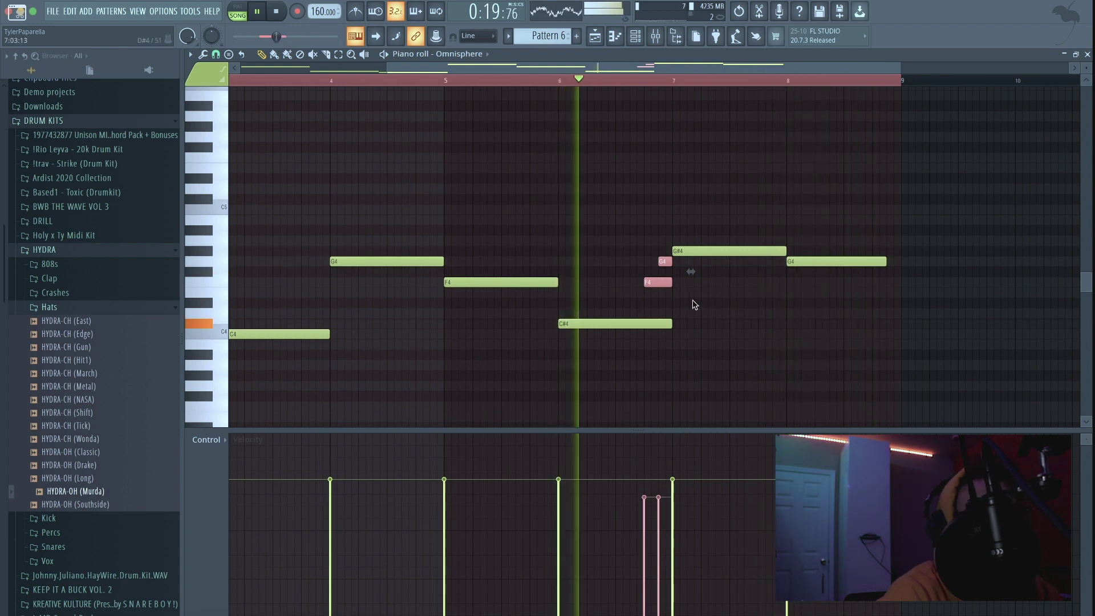
key("space")
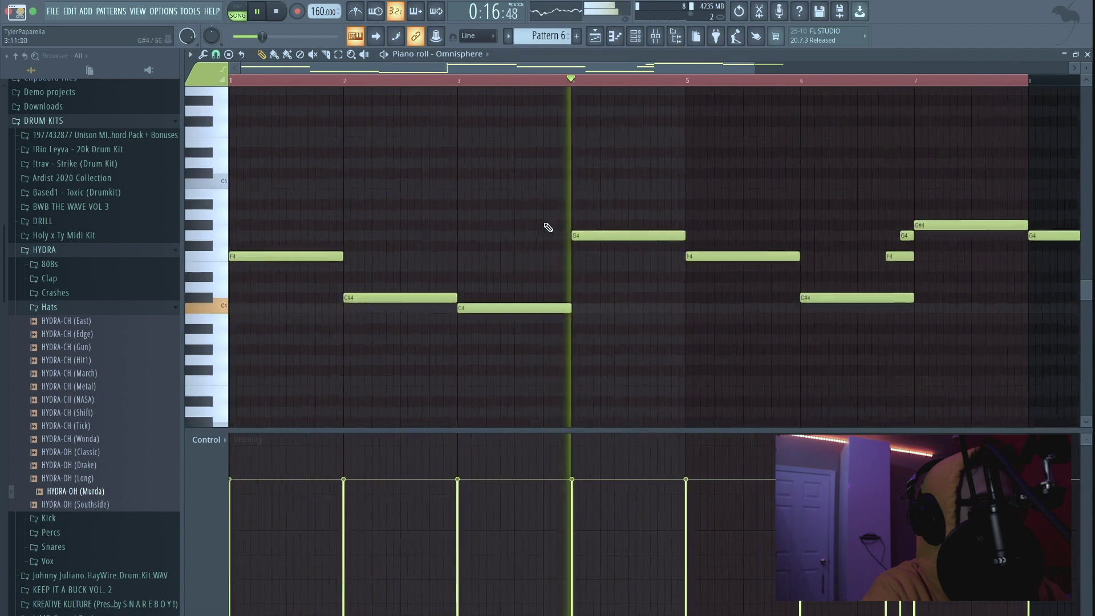
Step: Add a short C5 note ending at bar 5 and a short D#5 note just before bar 8, and return to the playlist
left_click(661, 183)
left_click_drag(668, 183, 685, 183)
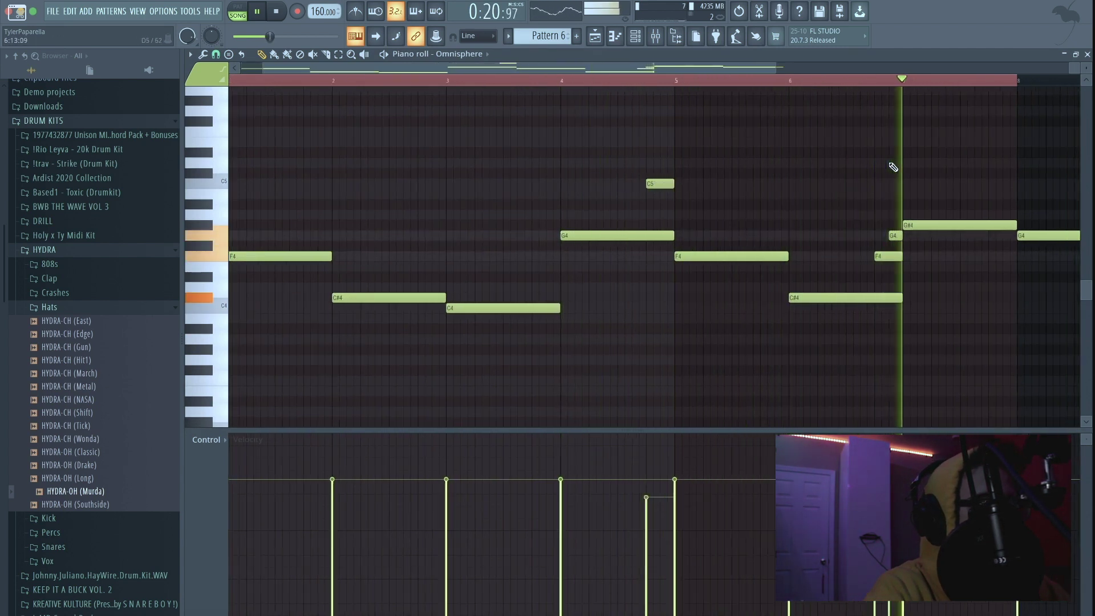
left_click(941, 152)
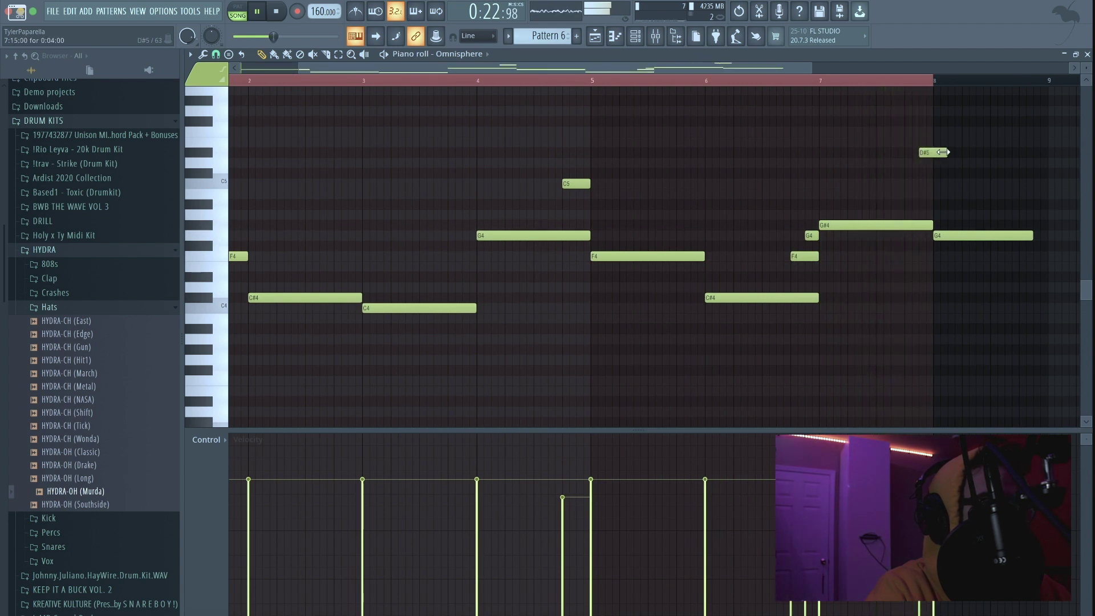
key("F5")
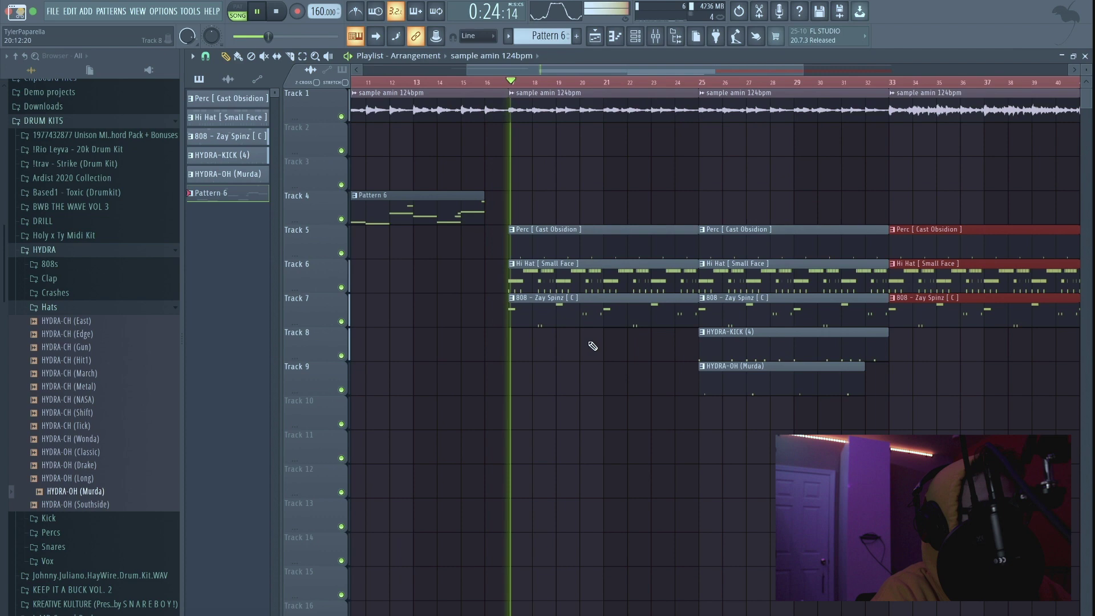
scroll(476, 337, "down", 1)
scroll(475, 337, "left", 1)
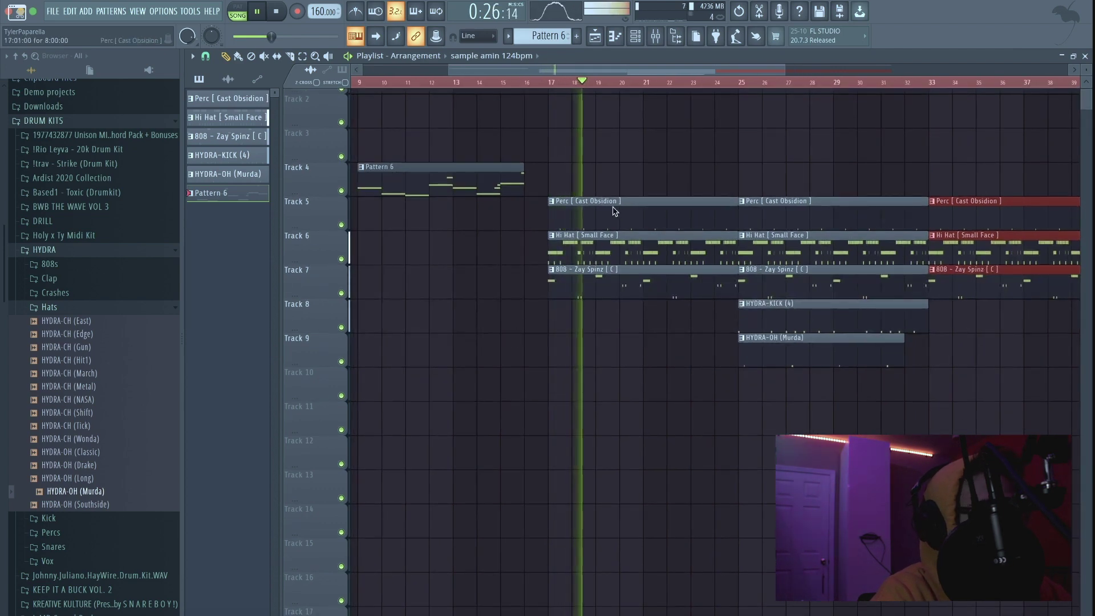
scroll(613, 211, "down", 3, "ctrl")
scroll(627, 171, "up", 1)
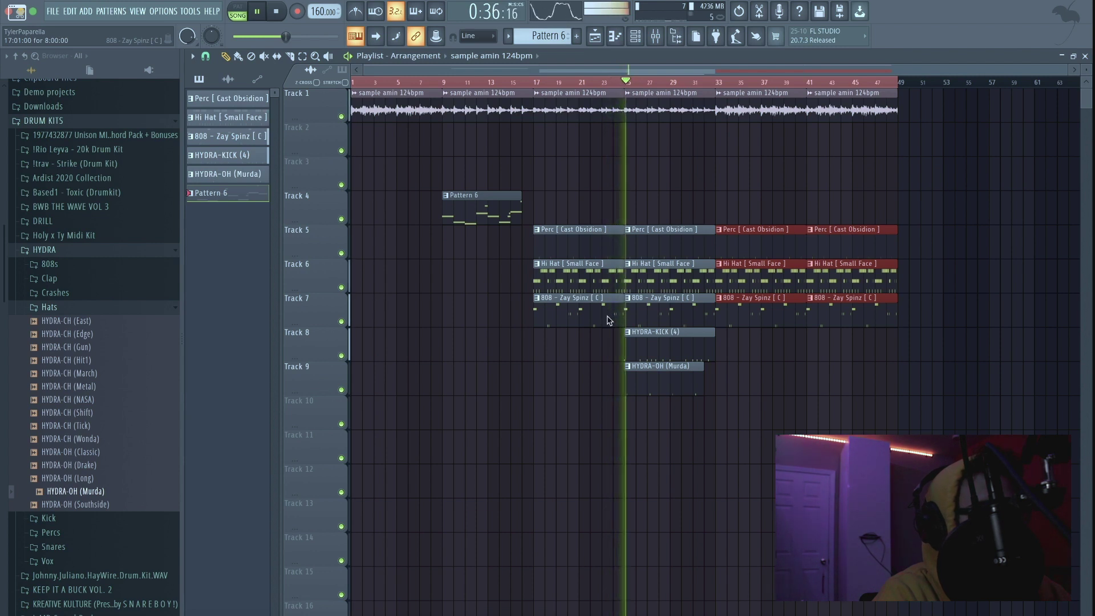
left_click(803, 376)
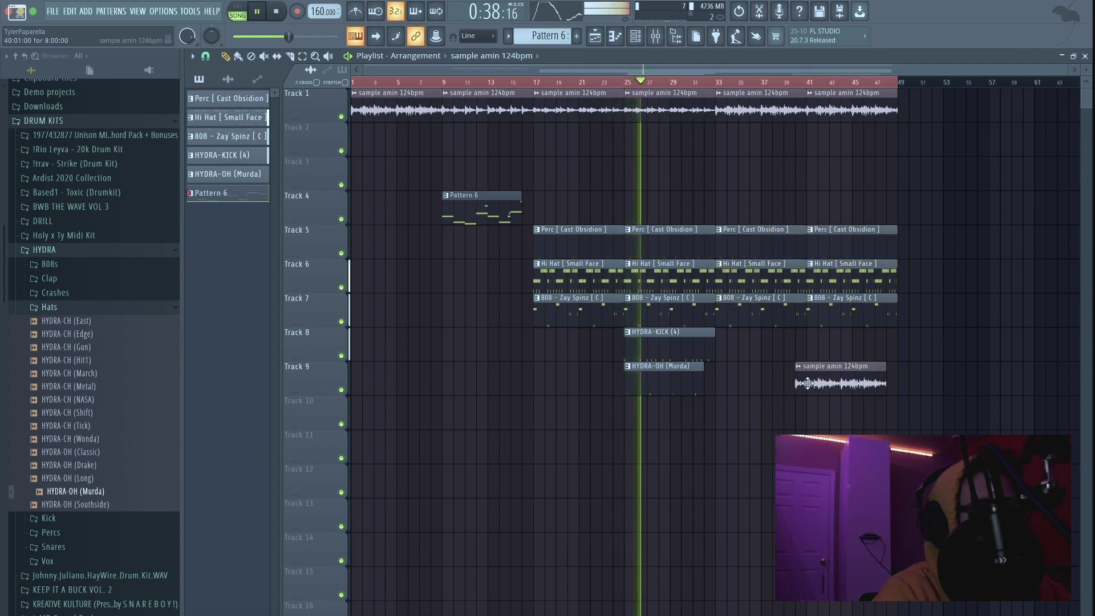
right_click(808, 368)
left_click_drag(713, 422, 713, 231)
scroll(715, 268, "up", 3)
left_click(771, 399)
right_click(774, 401)
scroll(775, 290, "down", 3)
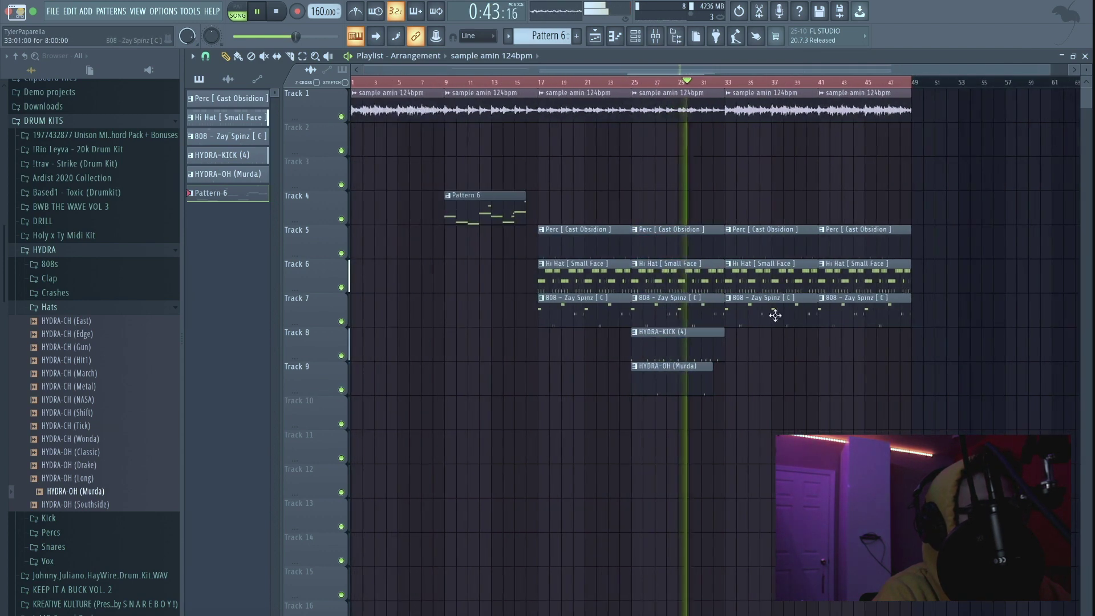
Step: Delete the 808 - Zay Spinz clip that starts at bar 33 on Track 7
left_click_drag(771, 344, 753, 216)
scroll(761, 268, "up", 3)
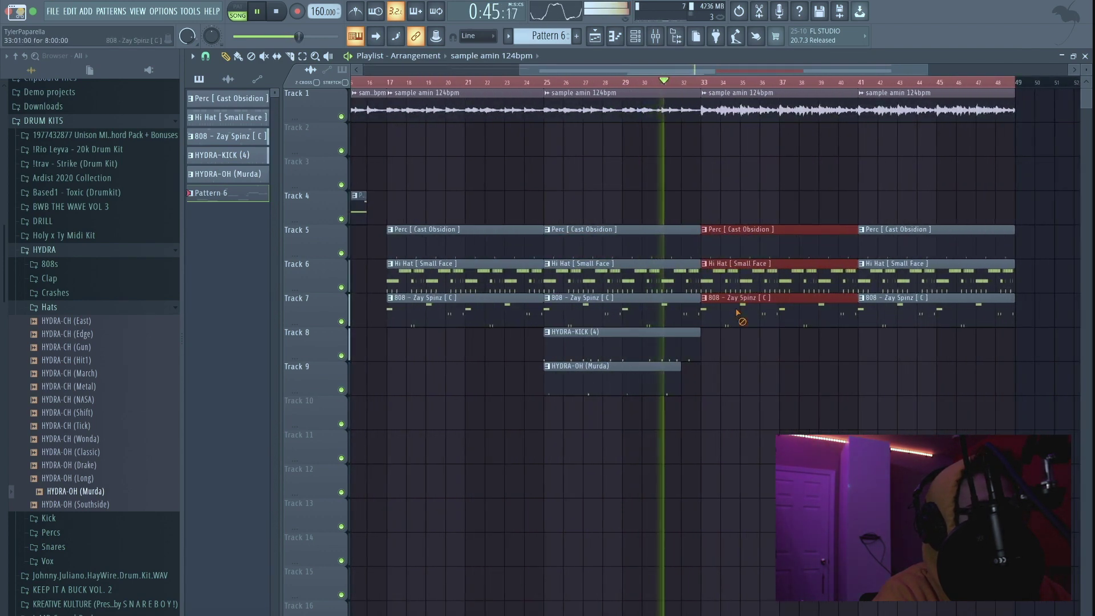
right_click(738, 312)
scroll(767, 328, "down", 2)
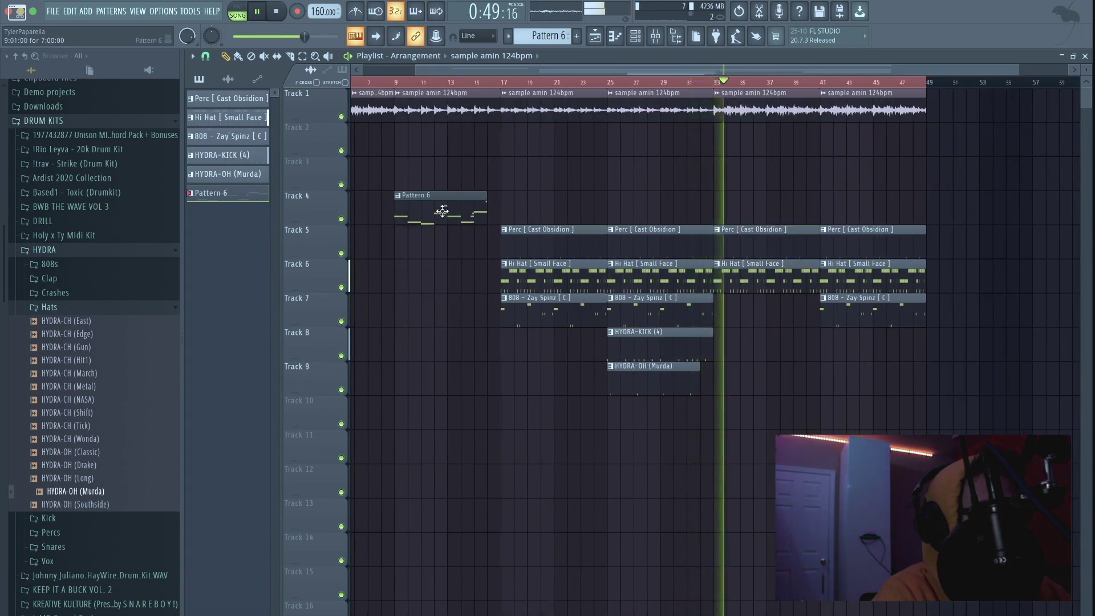
Step: Copy the Pattern 6 clip on Track 4 to bar 33 and resize the copy to span bars 35 to 41
left_click_drag(443, 212, 755, 210)
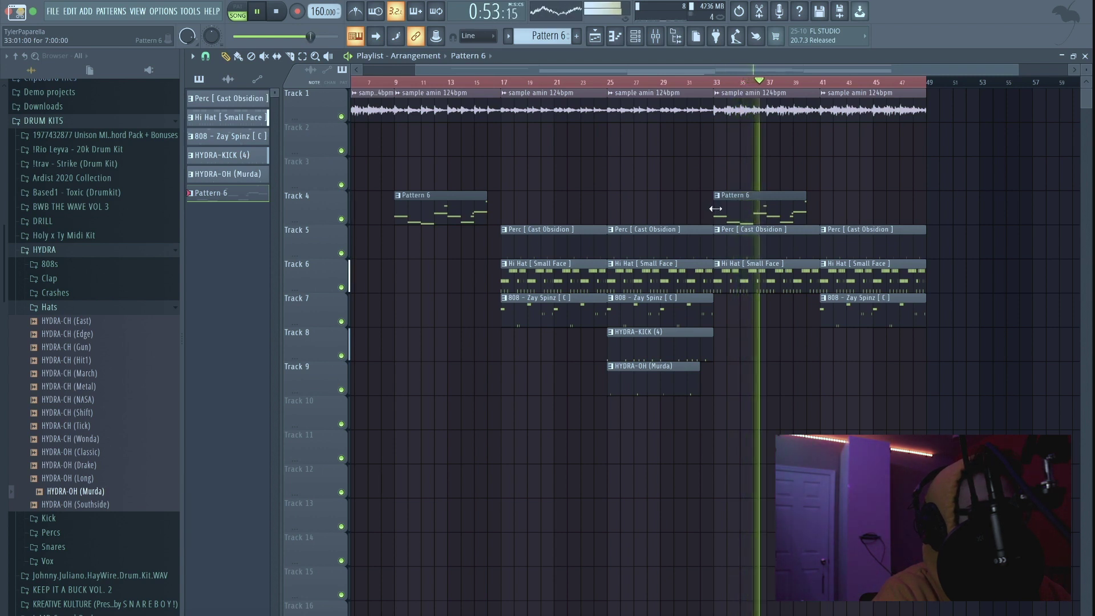
left_click_drag(715, 208, 740, 209)
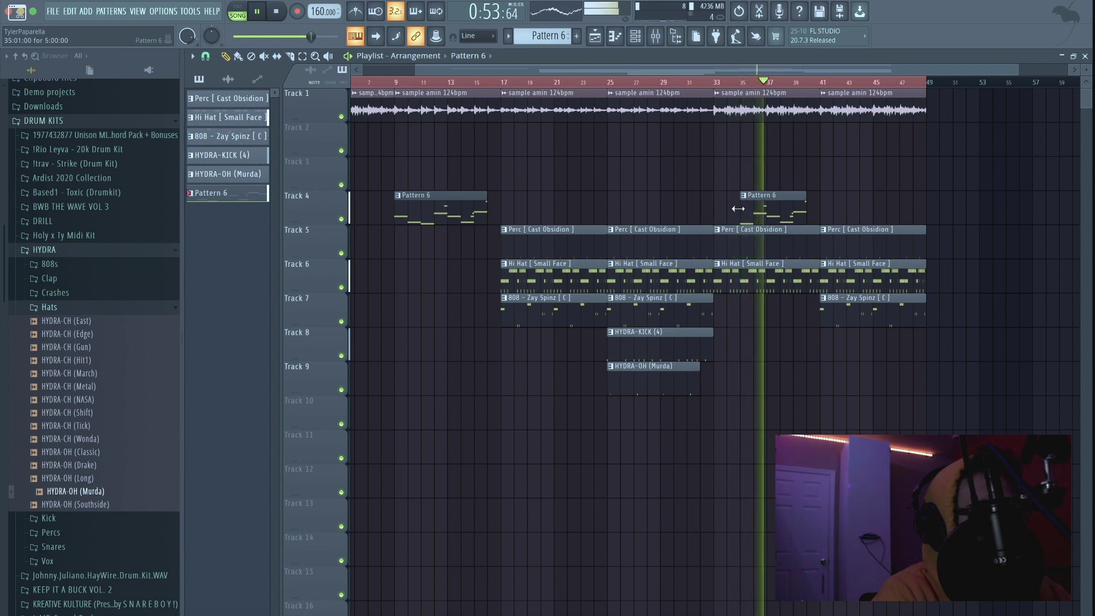
right_click(814, 207)
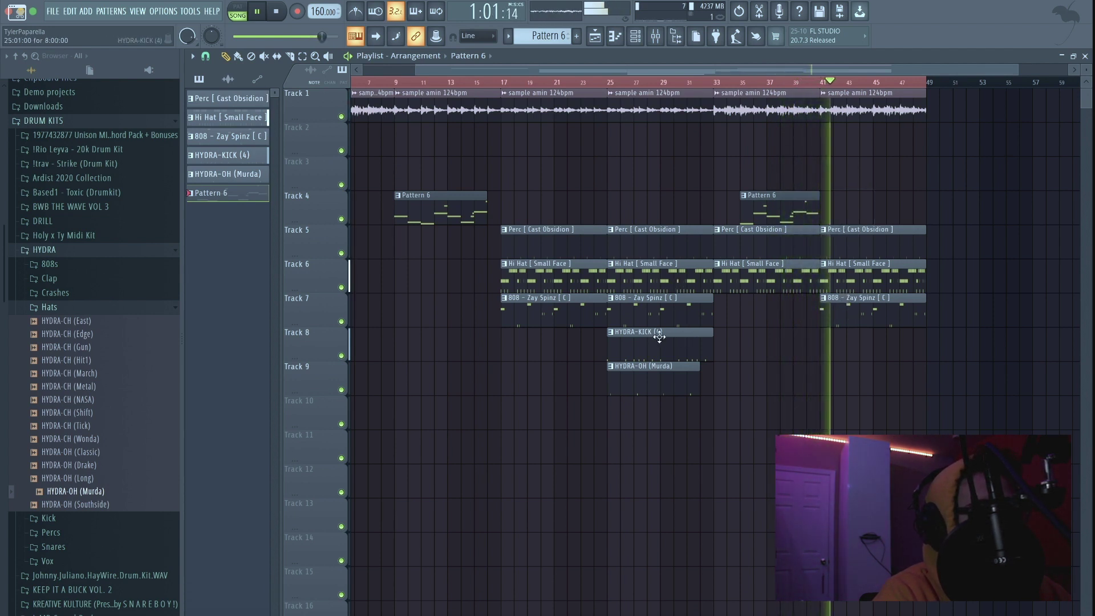
scroll(761, 352, "down", 1)
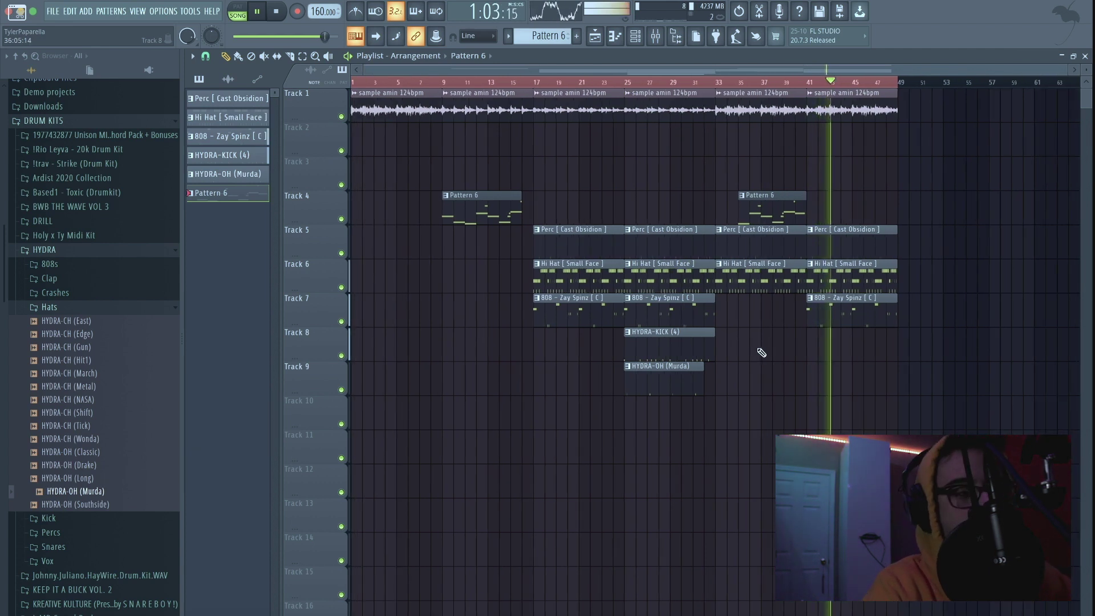